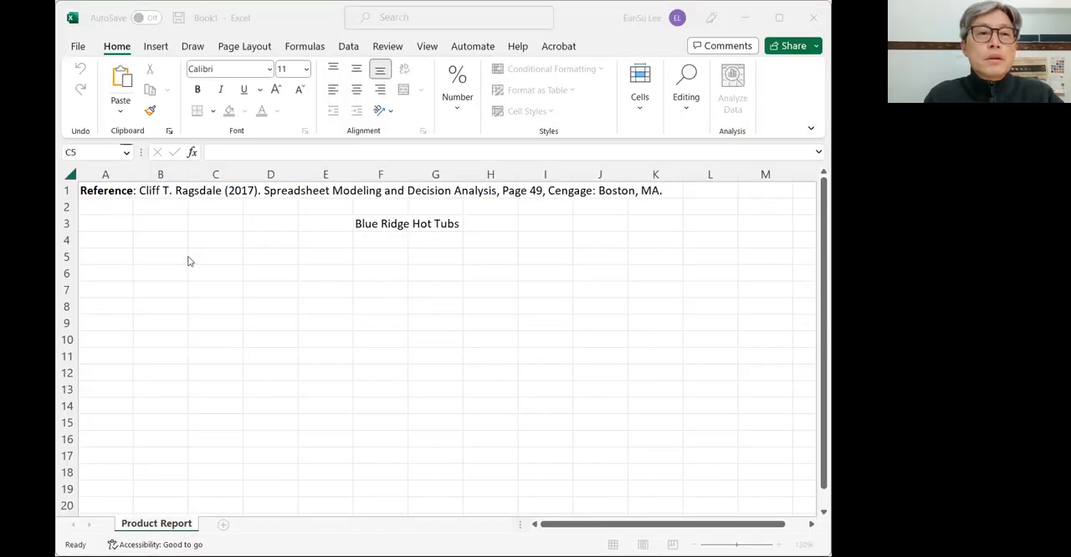
# - Enter the product heading "Aqua-spas" in cell D5
pyautogui.click(188, 260)
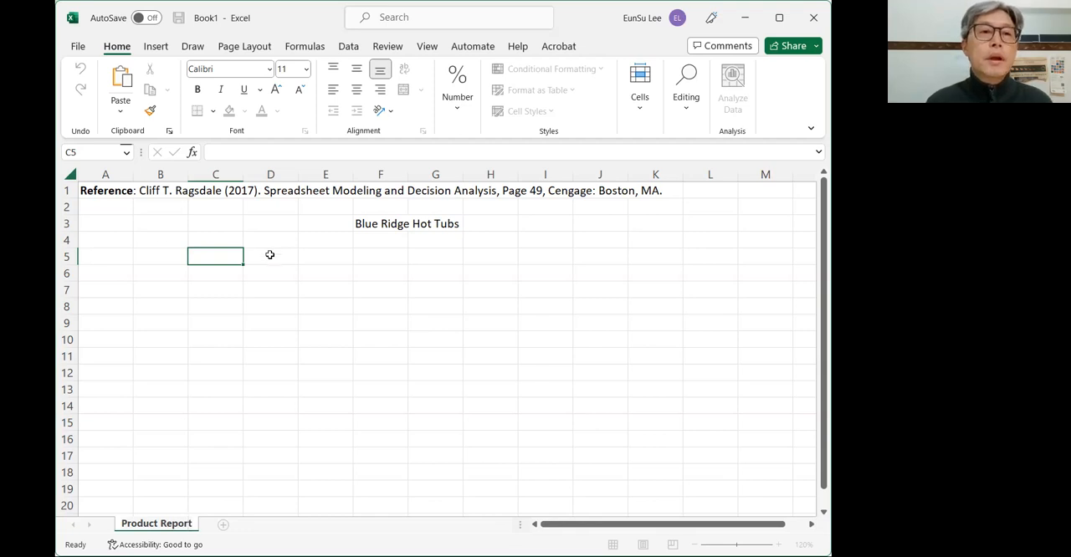
pyautogui.click(220, 257)
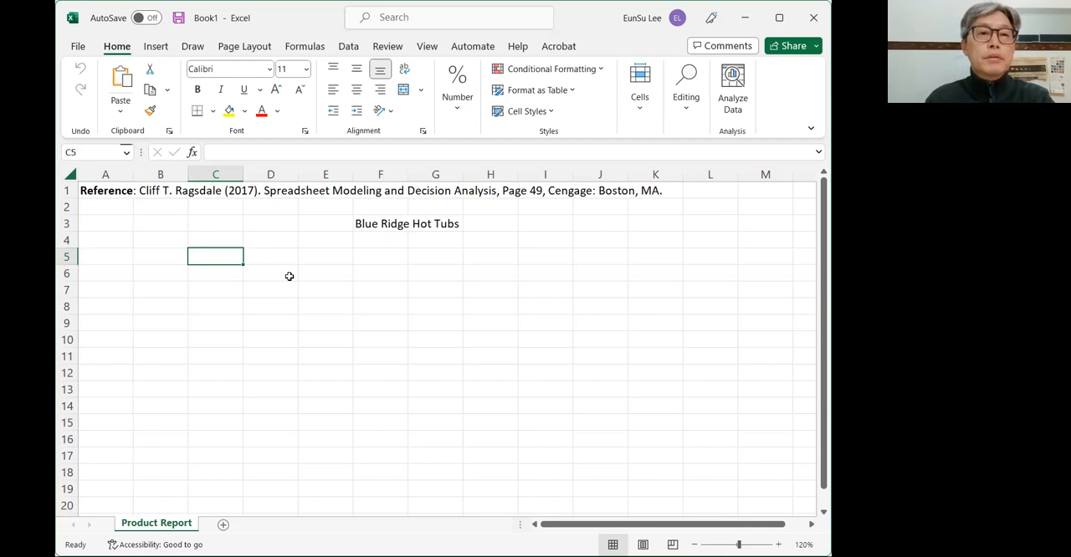
pyautogui.press('Left')
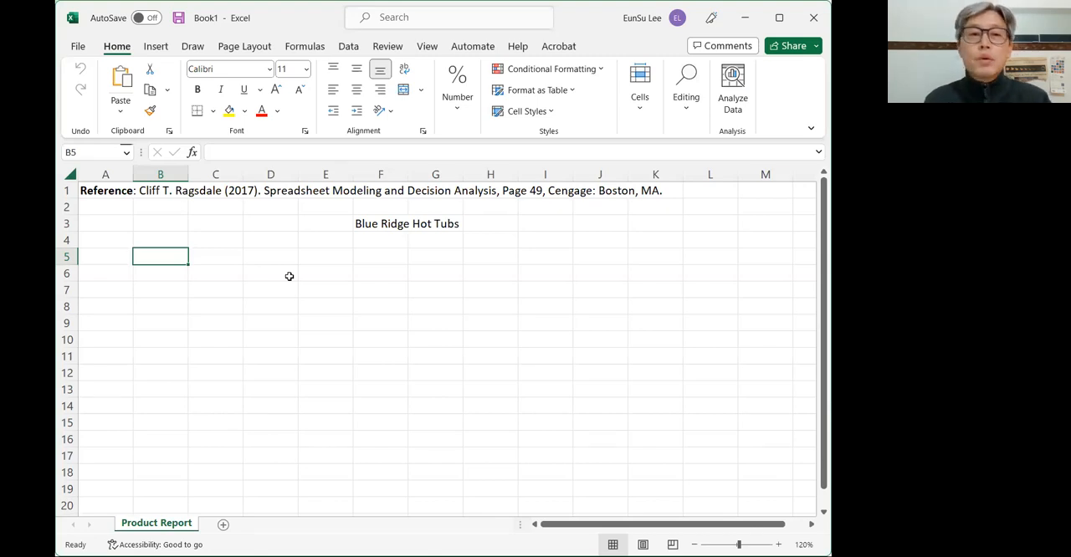
pyautogui.press('Right')
pyautogui.press('Right')
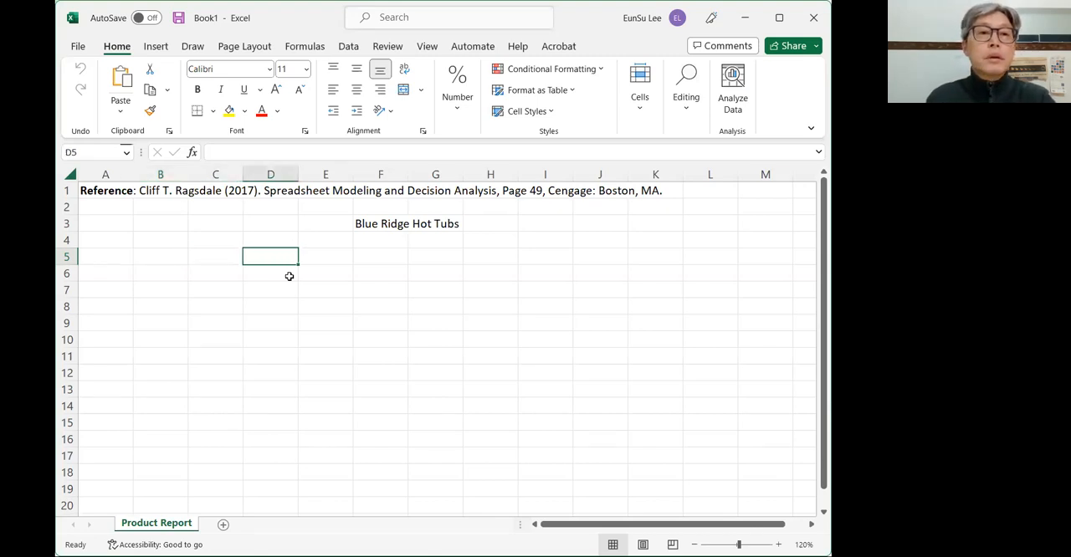
pyautogui.write('A')
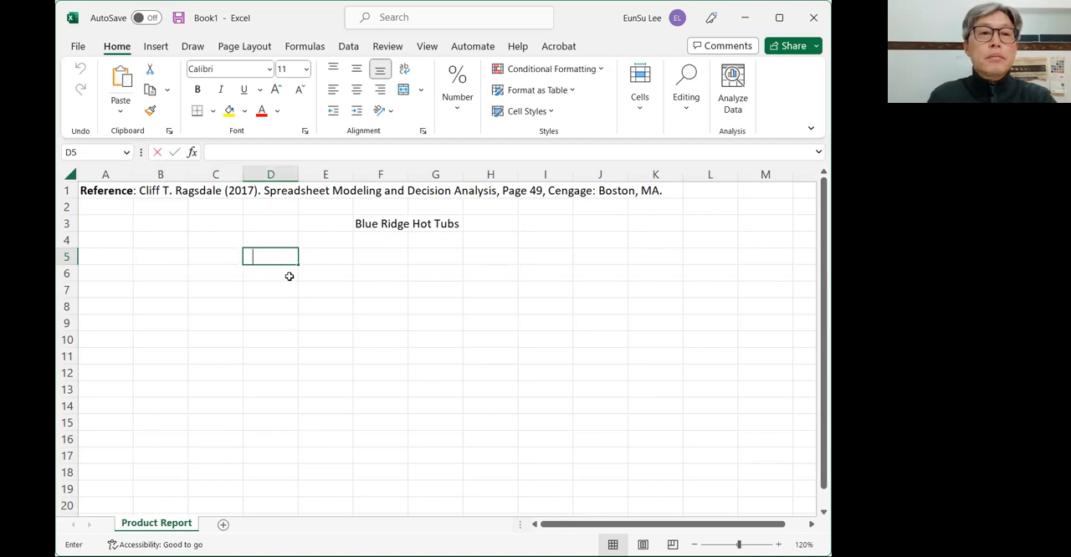
pyautogui.write('qua')
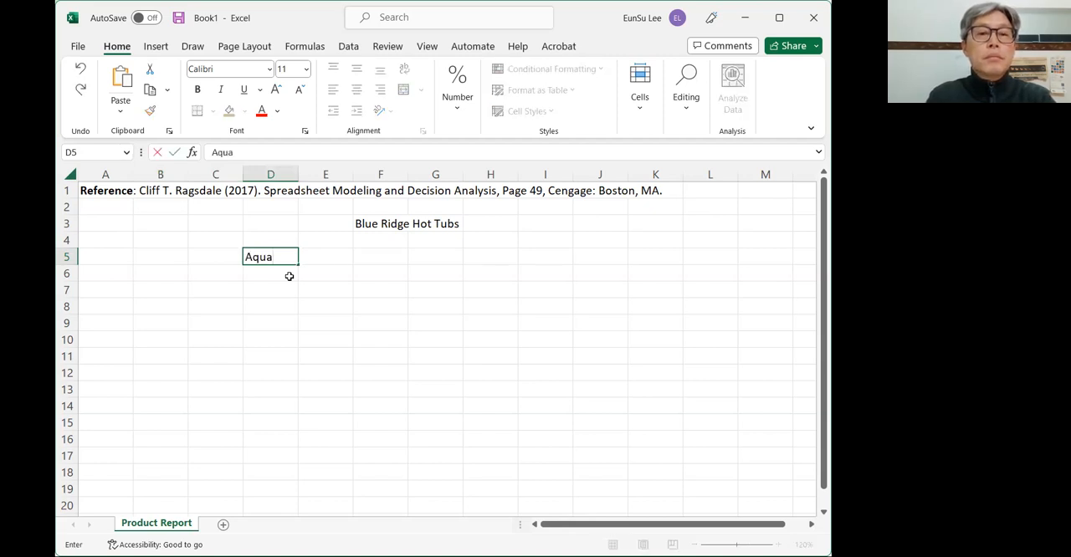
pyautogui.write('-spas')
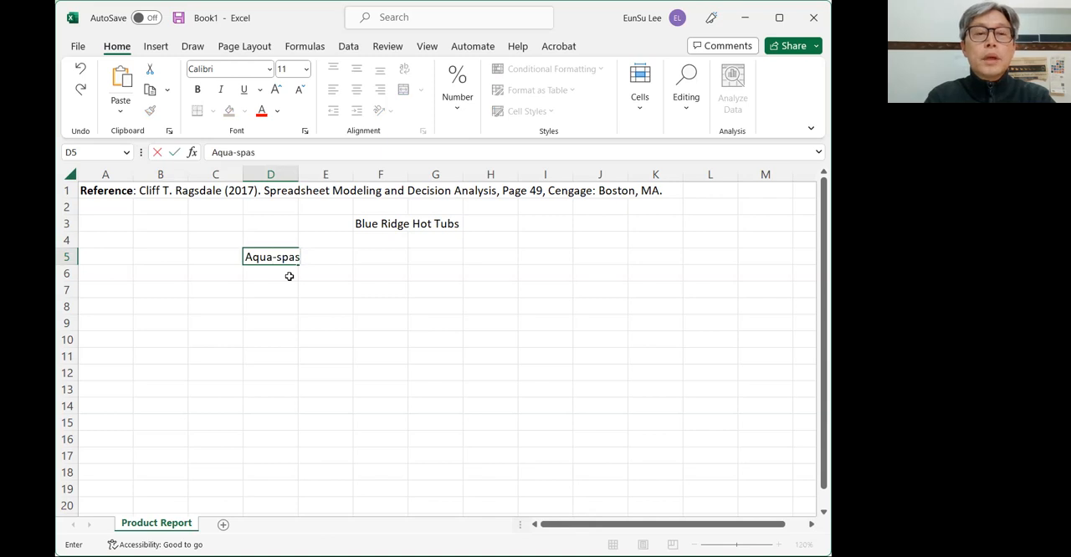
pyautogui.press('Tab')
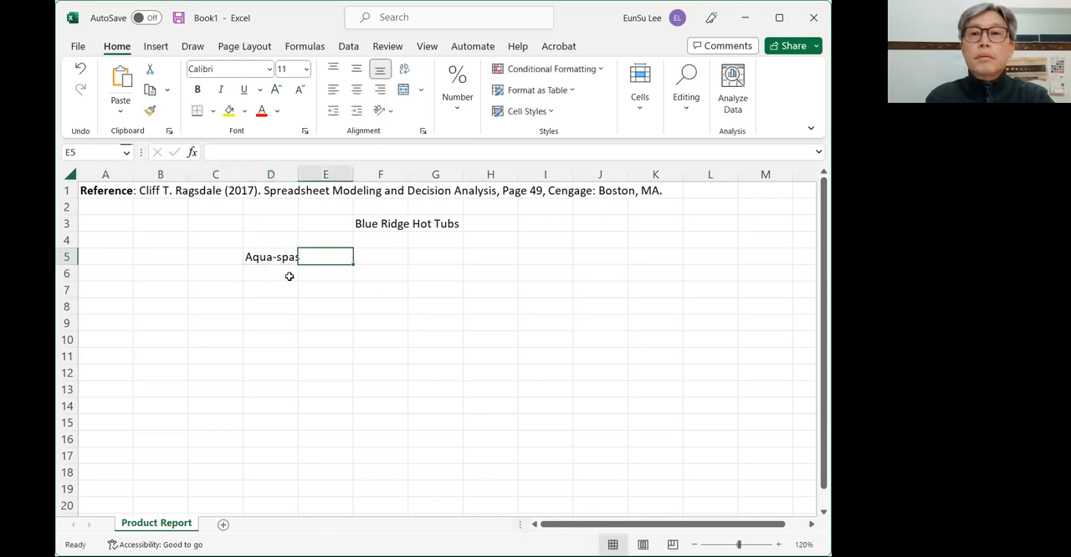
# - Enter the heading "Hydro-luxes" in cell E5 and widen columns D and E to fit the two product headings
pyautogui.write('H')
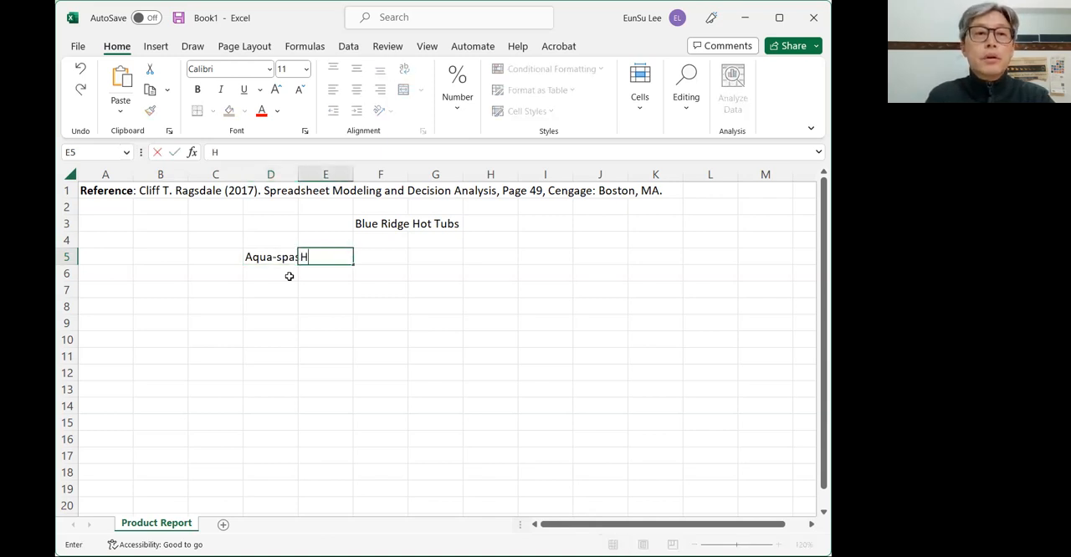
pyautogui.write('ydro-luxes')
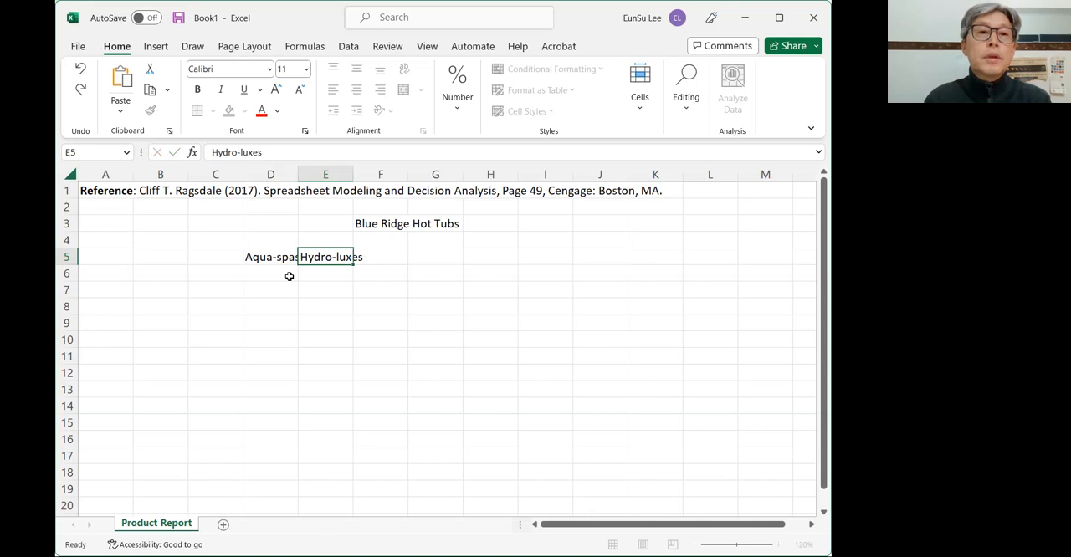
pyautogui.press('Left')
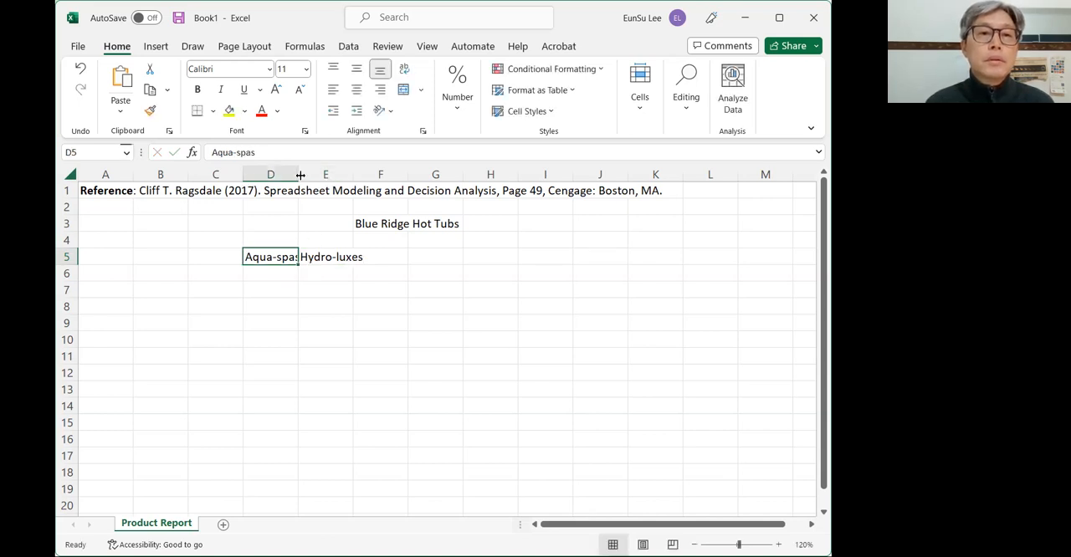
pyautogui.moveTo(300, 175); pyautogui.dragTo(406, 175)
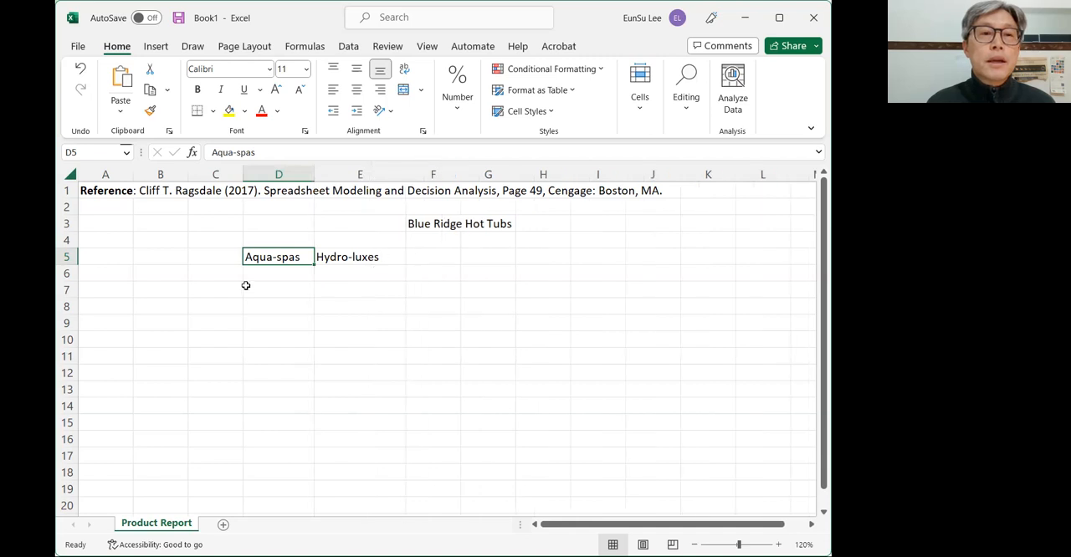
# - Enter the section label "Decision Variables" in cell B4
pyautogui.click(157, 273)
pyautogui.press('Up')
pyautogui.press('Up')
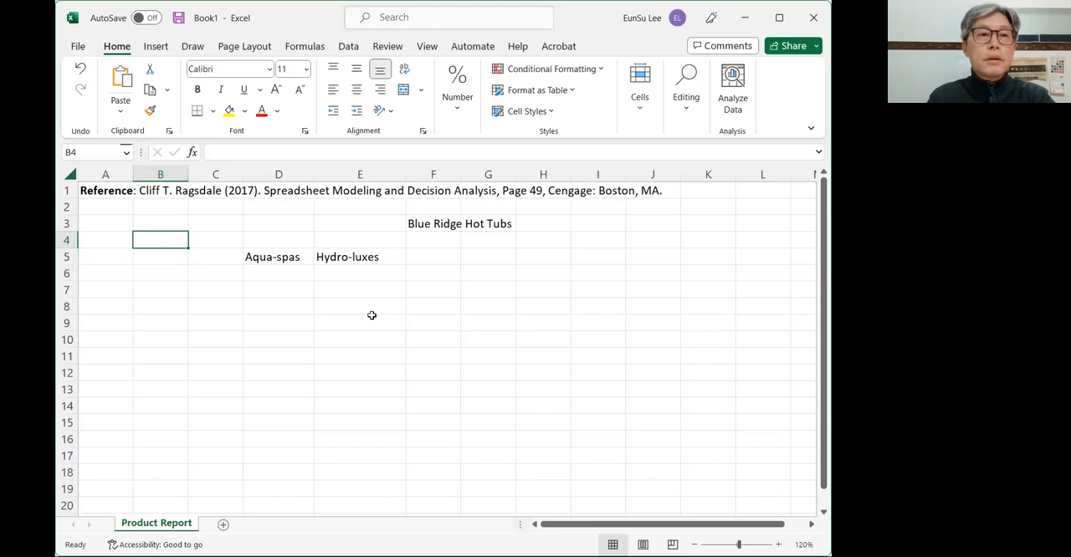
pyautogui.write('De')
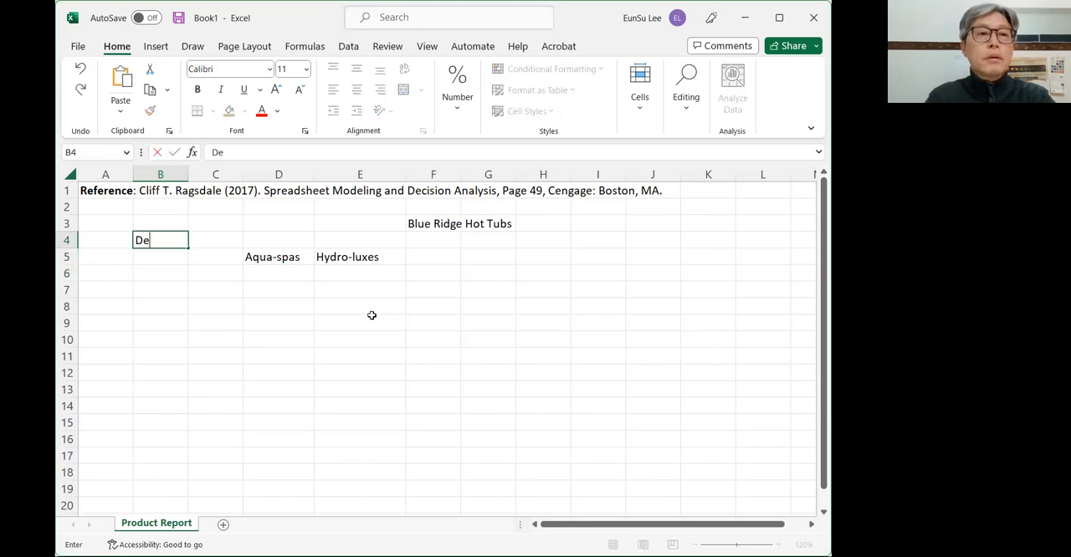
pyautogui.write('cisio Va')
pyautogui.press('BackSpace')
pyautogui.press('BackSpace')
pyautogui.press('BackSpace')
pyautogui.press('BackSpace')
pyautogui.press('BackSpace')
pyautogui.write('ion Variabl')
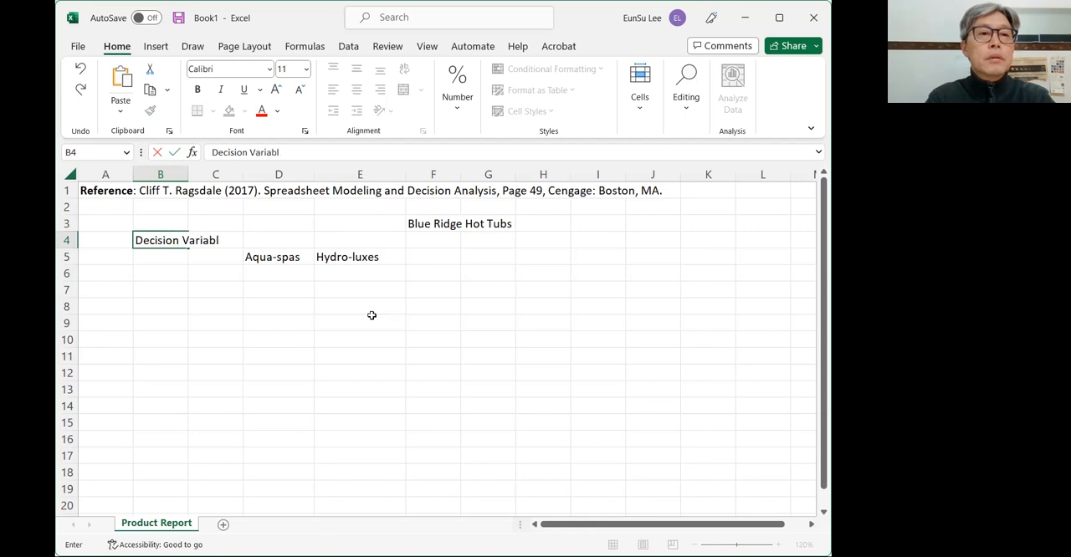
pyautogui.write('es')
pyautogui.press('Return')
pyautogui.press('Return')
pyautogui.press('Return')
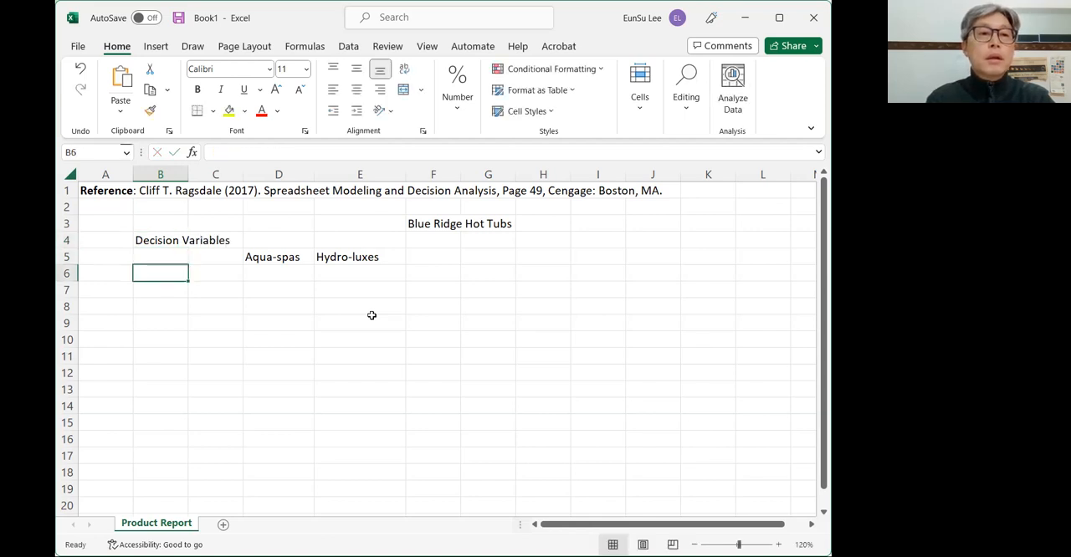
# - Extend the heading in D5 to "Aqua-spas (x1)" and widen column D to fit it
pyautogui.press('Up')
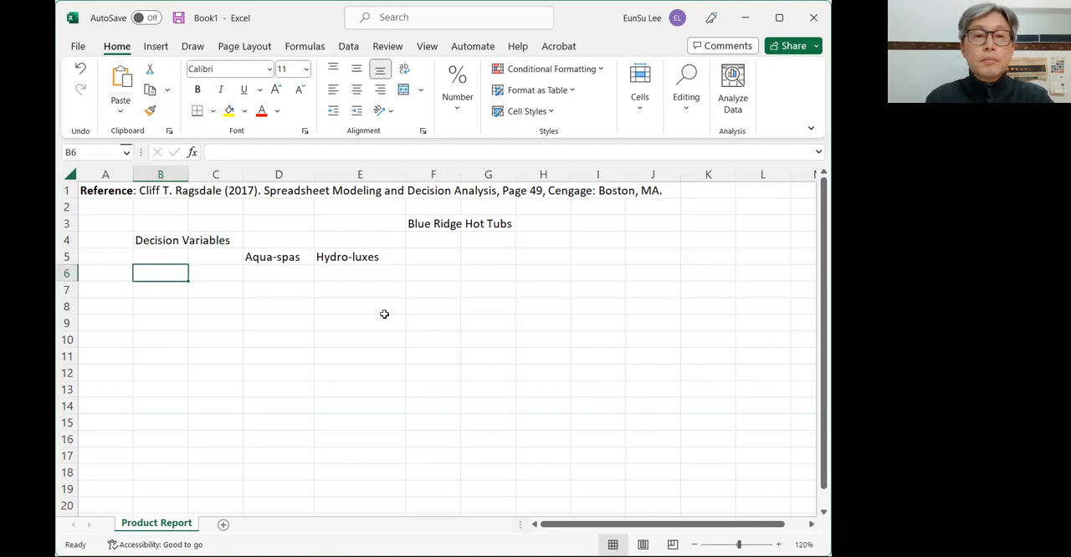
pyautogui.press('Right')
pyautogui.press('Right')
pyautogui.press('Up')
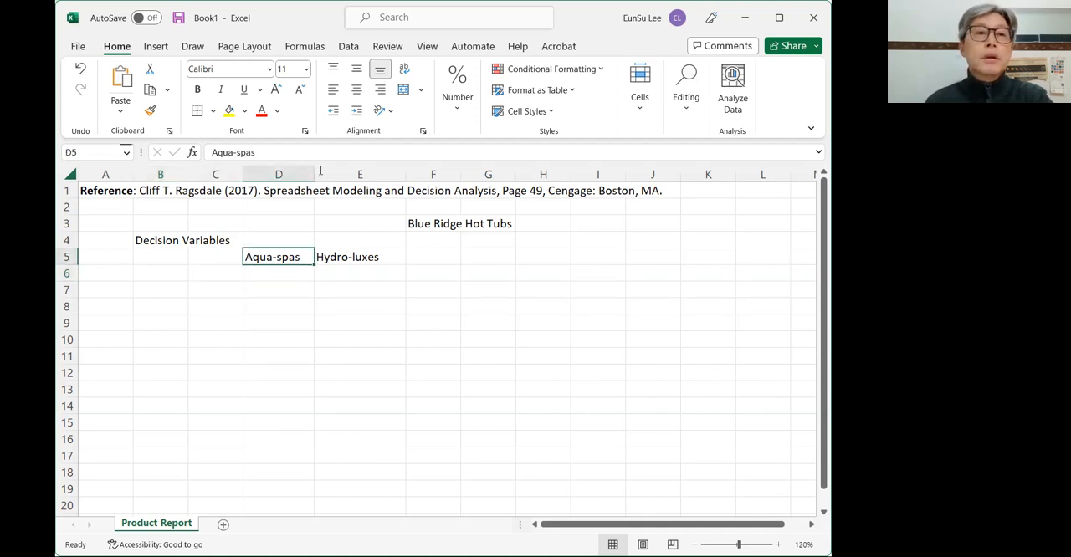
pyautogui.click(280, 153)
pyautogui.write('(x')
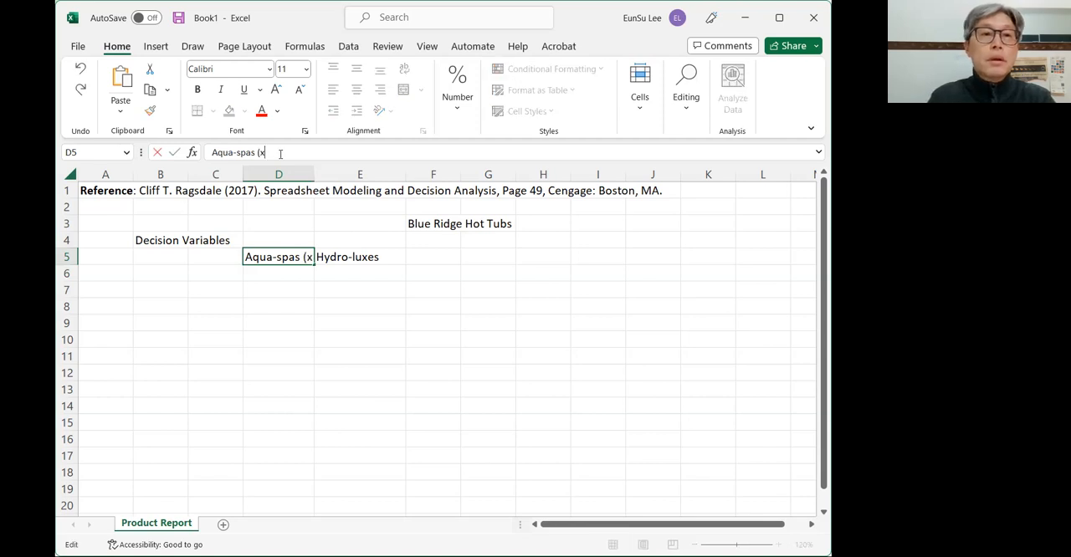
pyautogui.write('1')
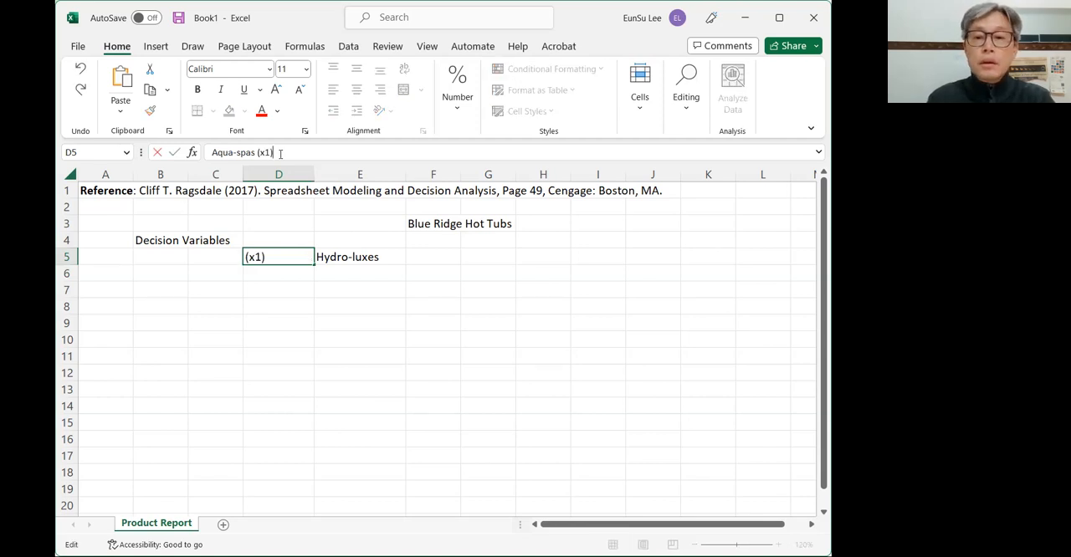
pyautogui.press('Return')
pyautogui.press('Up')
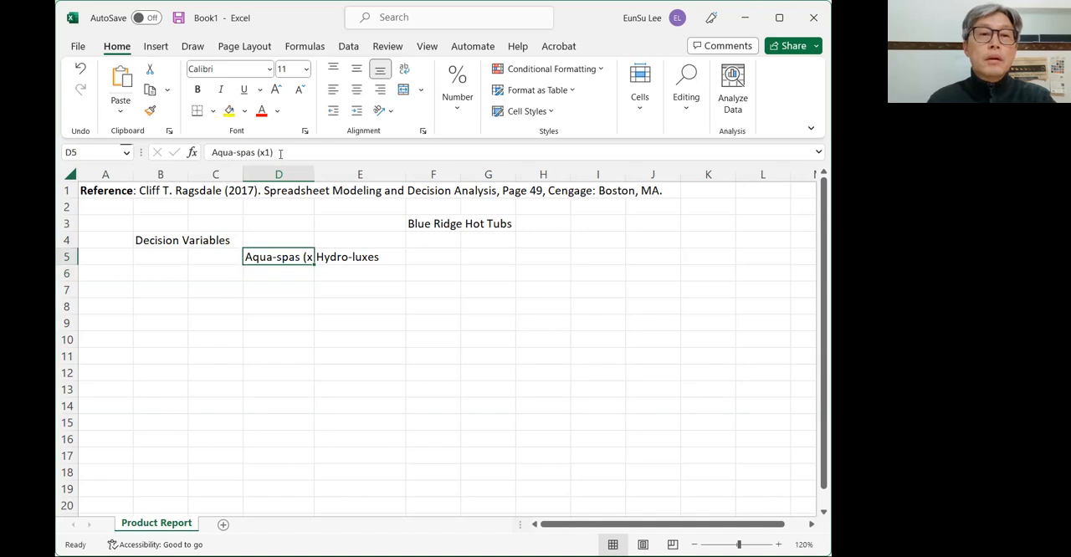
pyautogui.moveTo(314, 175); pyautogui.dragTo(350, 179)
# - Extend the heading in cell E5 to "Hydro-luxes (x2)"
pyautogui.click(418, 254)
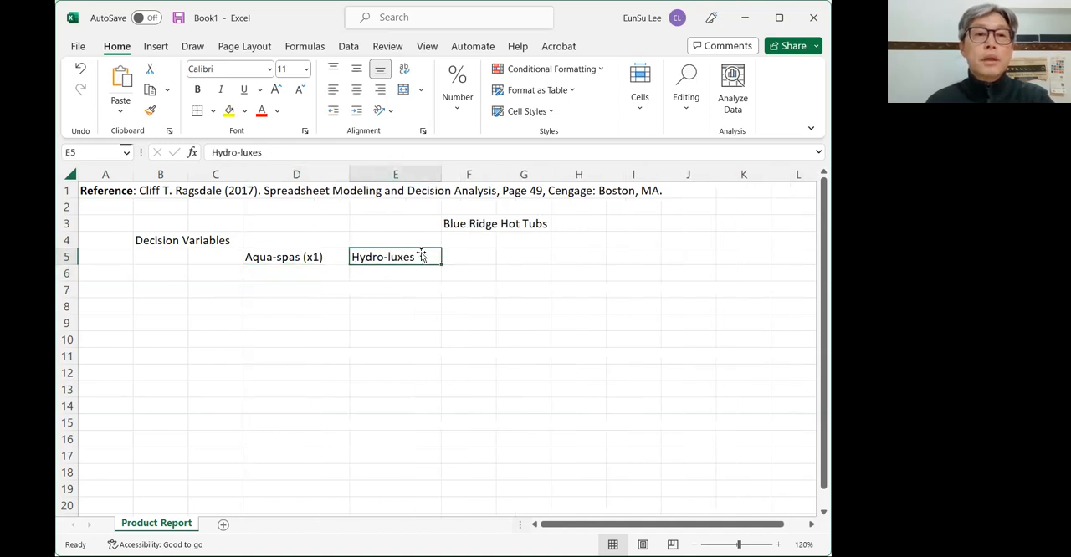
pyautogui.click(305, 153)
pyautogui.write('(xw')
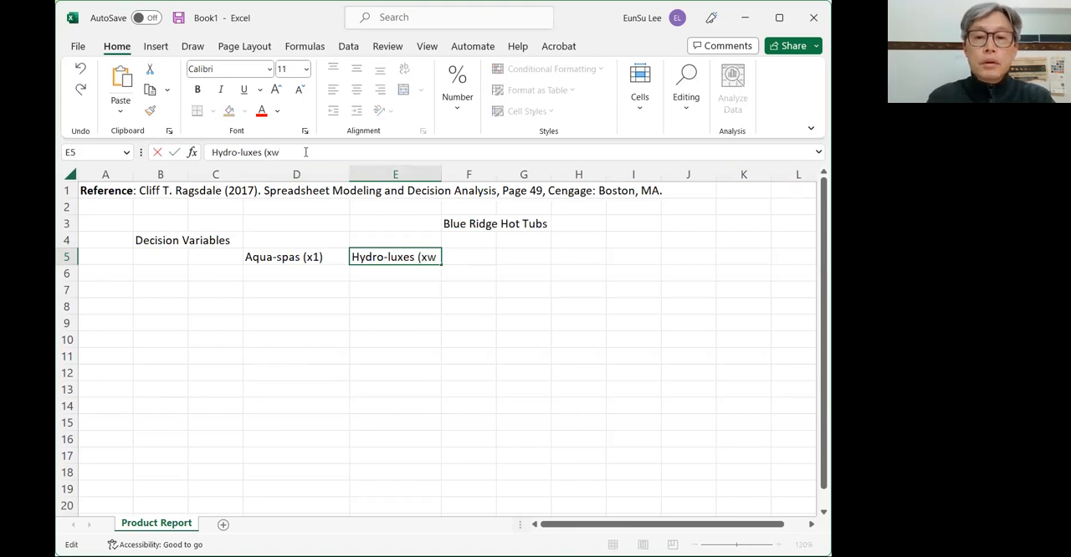
pyautogui.press('BackSpace')
pyautogui.write('2')
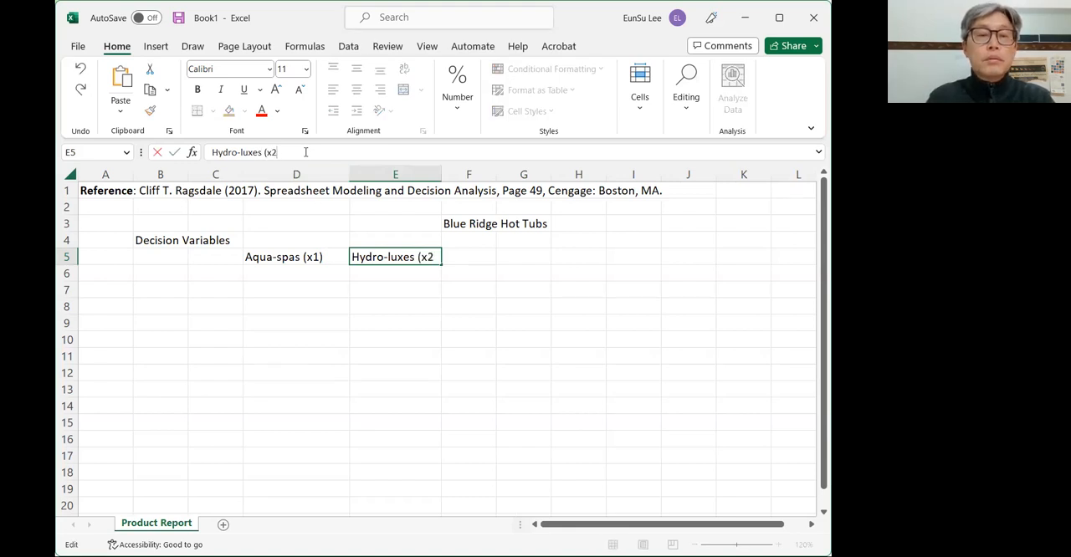
pyautogui.press('Return')
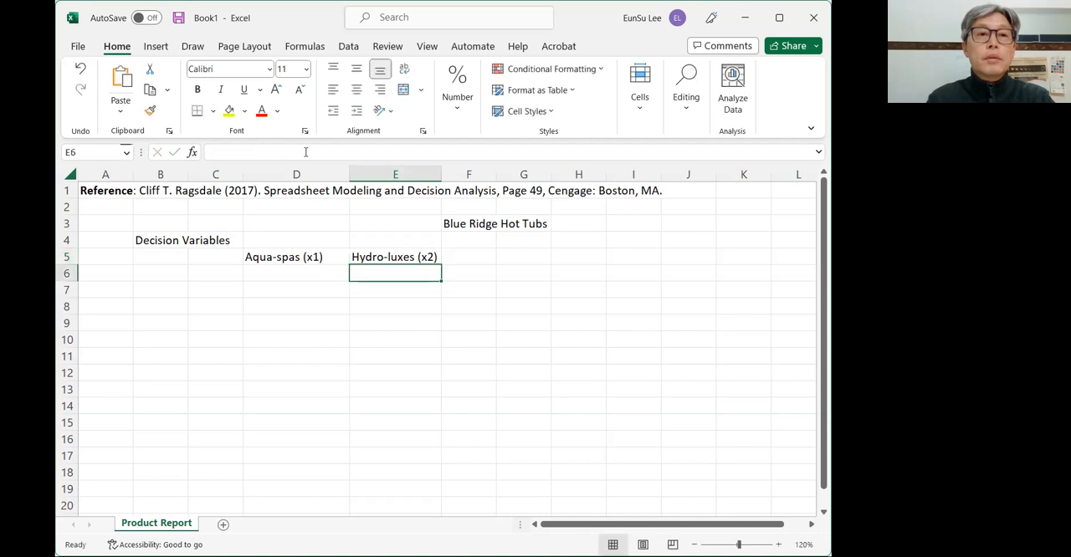
# - Enter the row label "# of products to make" in cell B6 and widen column B to fit it
pyautogui.press('Left')
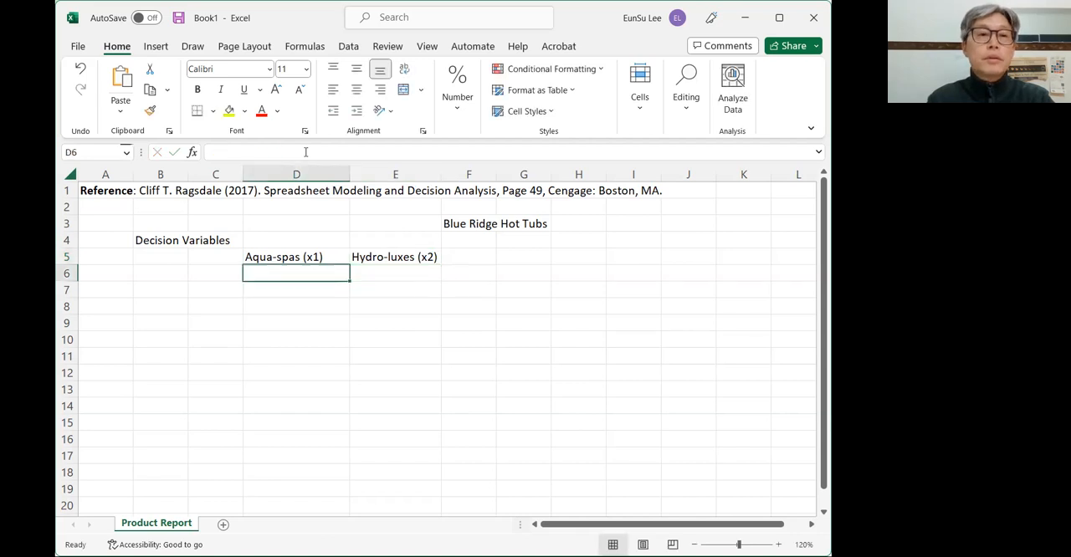
pyautogui.press('Left')
pyautogui.press('Left')
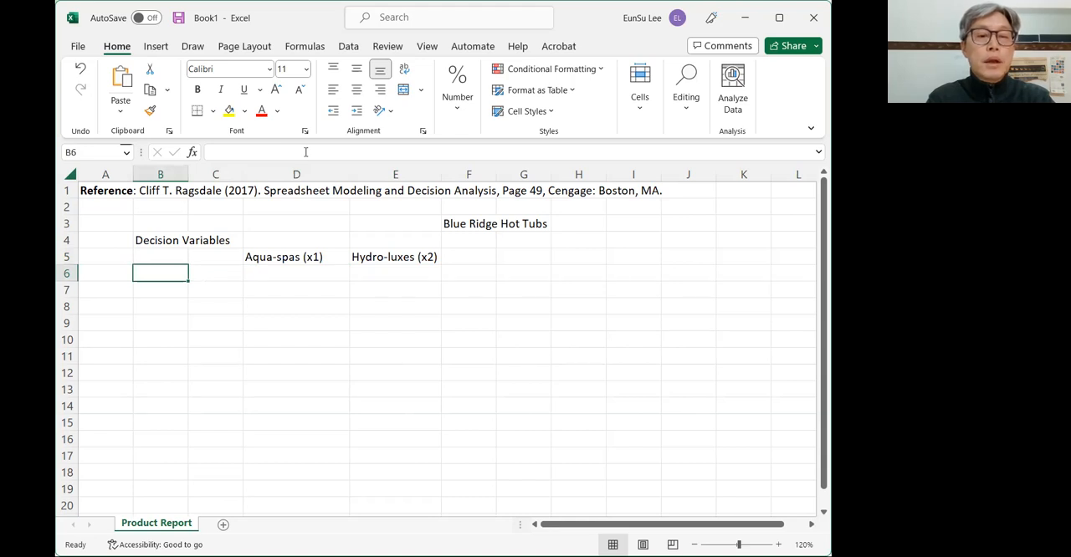
pyautogui.write('3')
pyautogui.press('BackSpace')
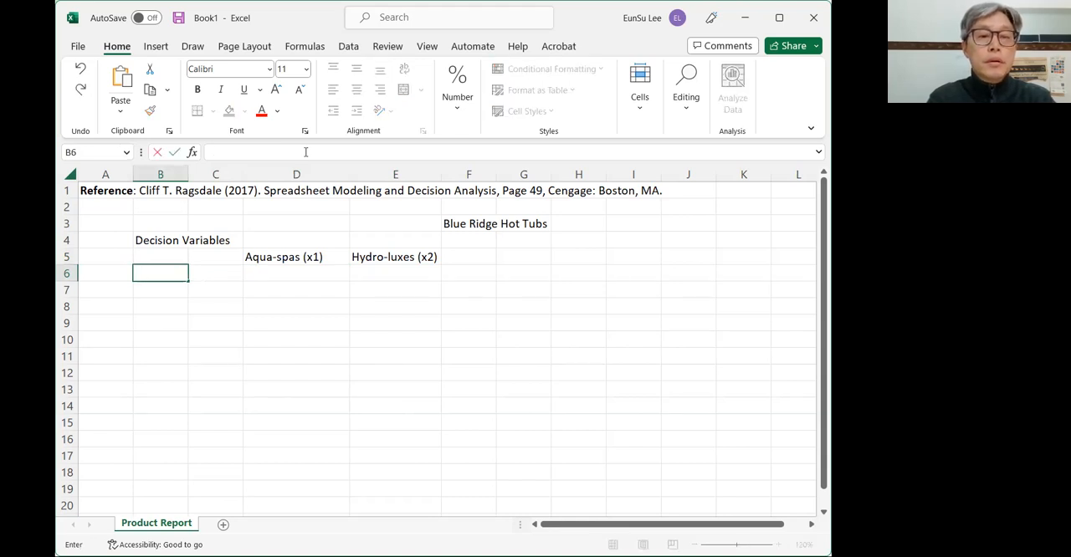
pyautogui.write('# of ')
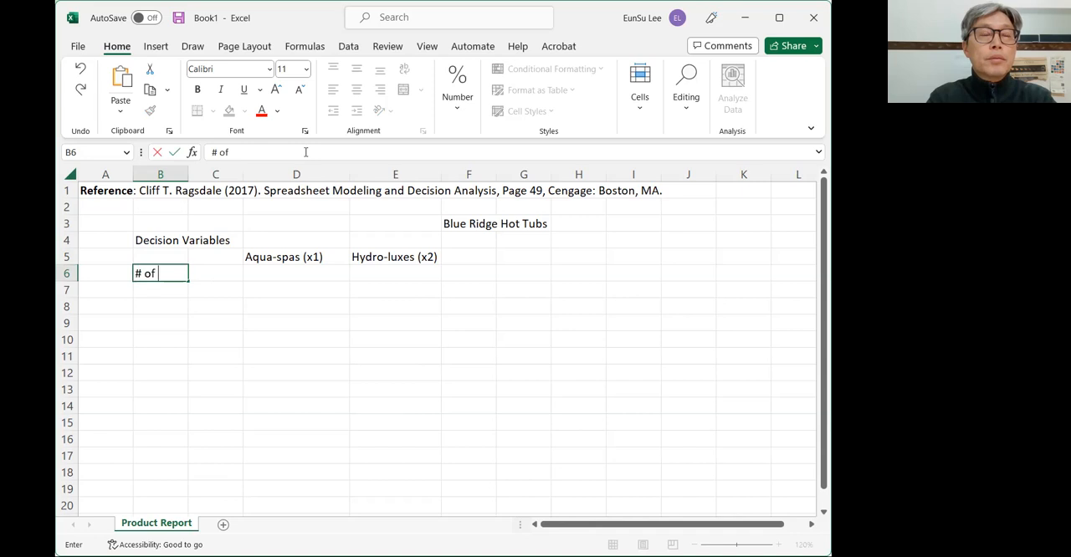
pyautogui.write('products to make')
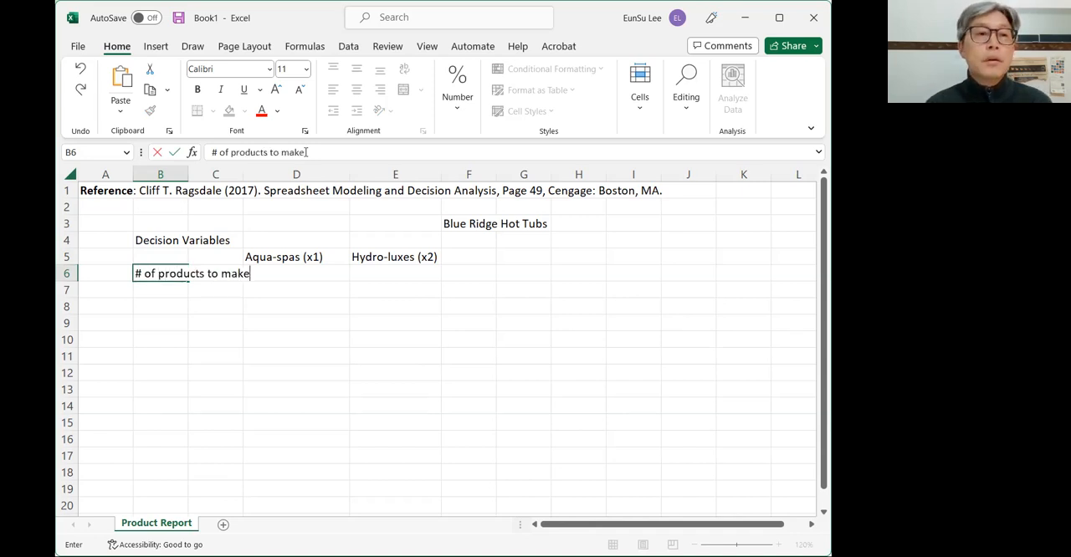
pyautogui.click(296, 323)
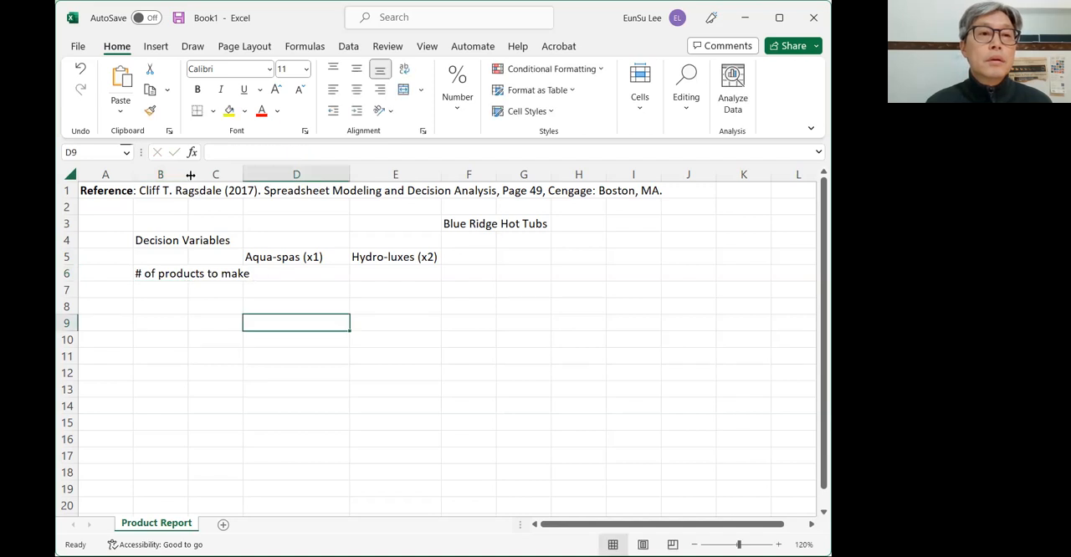
pyautogui.moveTo(191, 174); pyautogui.dragTo(260, 175)
# - Fill the Aqua-spas quantity cell D6 with gray and enter the starting value 1 in it
pyautogui.click(359, 273)
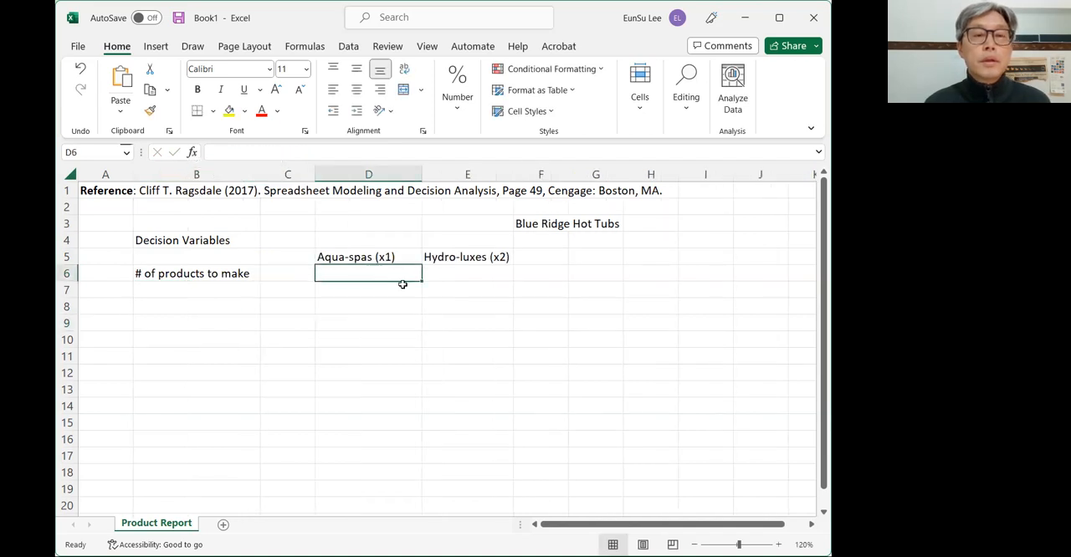
pyautogui.click(244, 111)
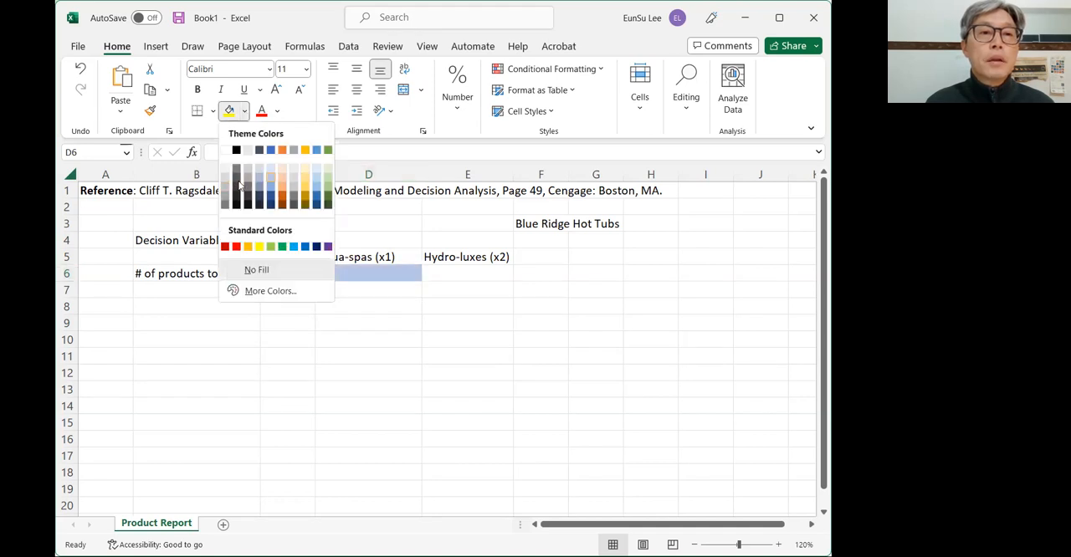
pyautogui.click(229, 190)
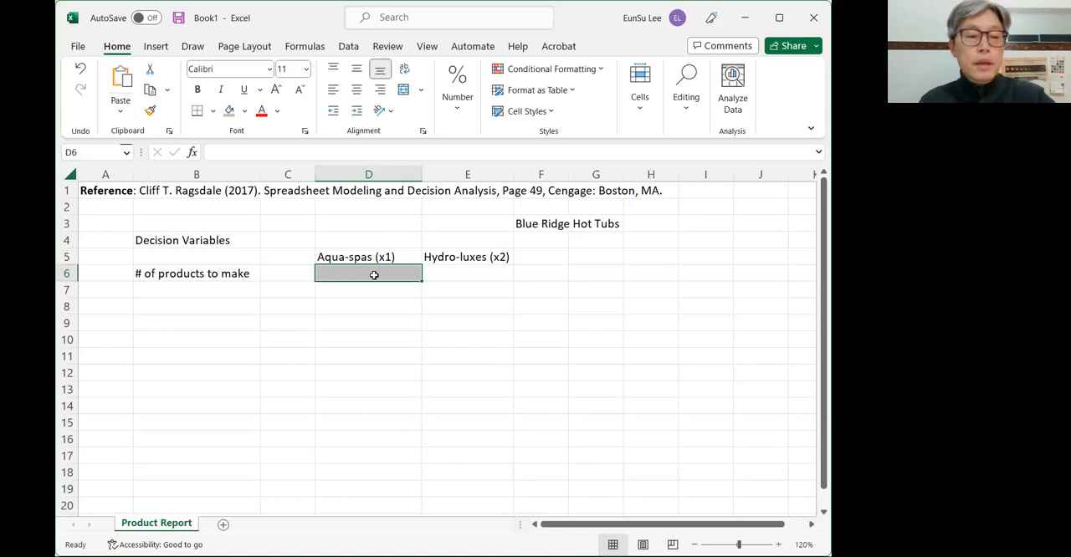
pyautogui.write('1')
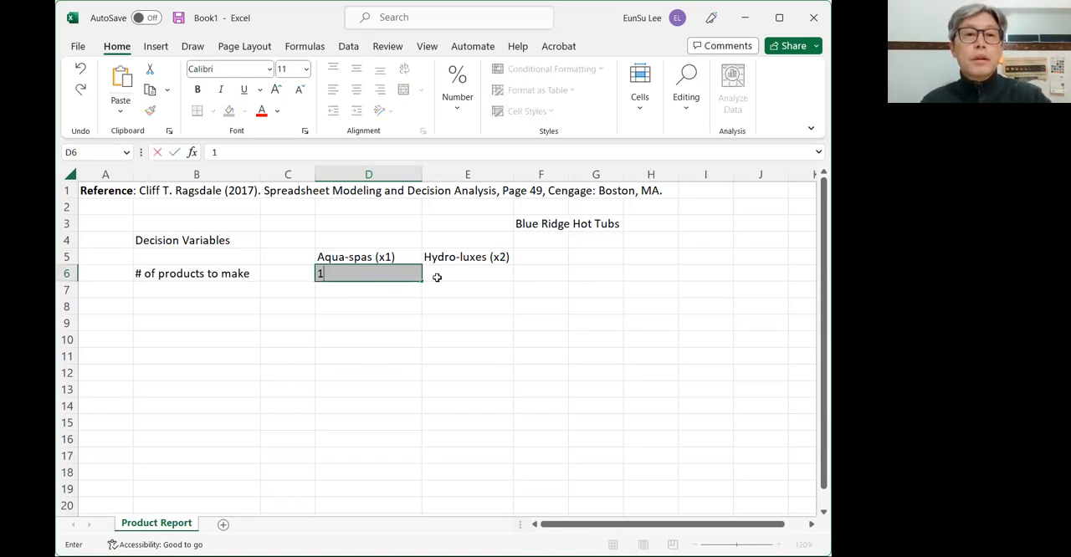
pyautogui.press('Tab')
pyautogui.click(387, 275)
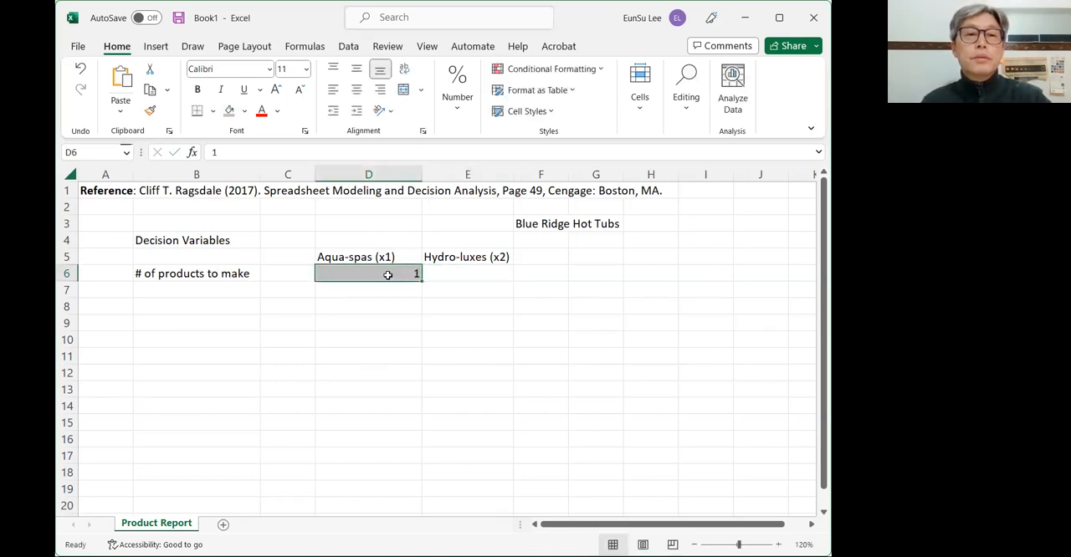
# - Enter 1 in the Hydro-luxes quantity cell E6 and give it the same gray fill
pyautogui.click(463, 272)
pyautogui.write('1')
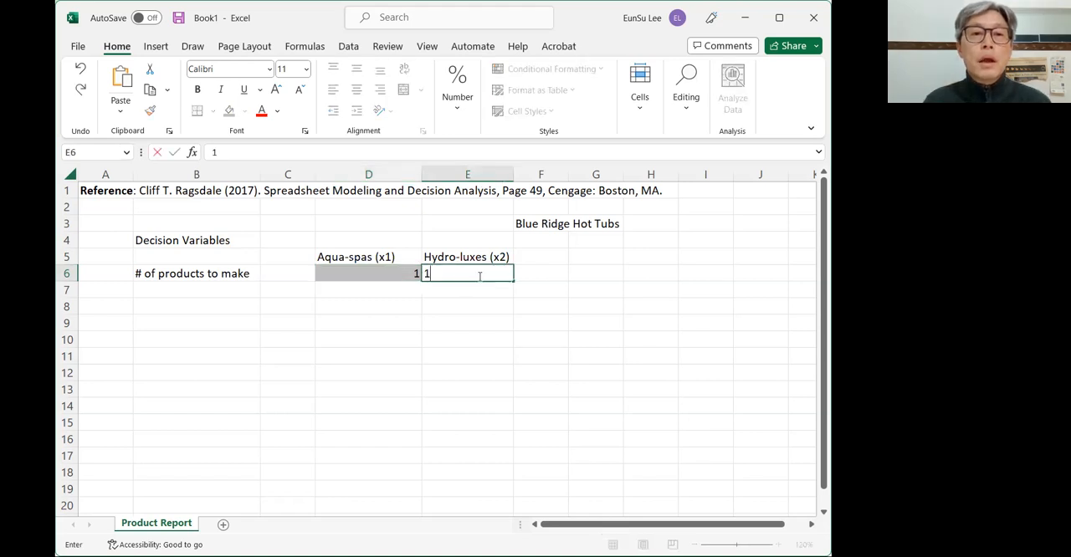
pyautogui.hotkey('ctrl', 'Return')
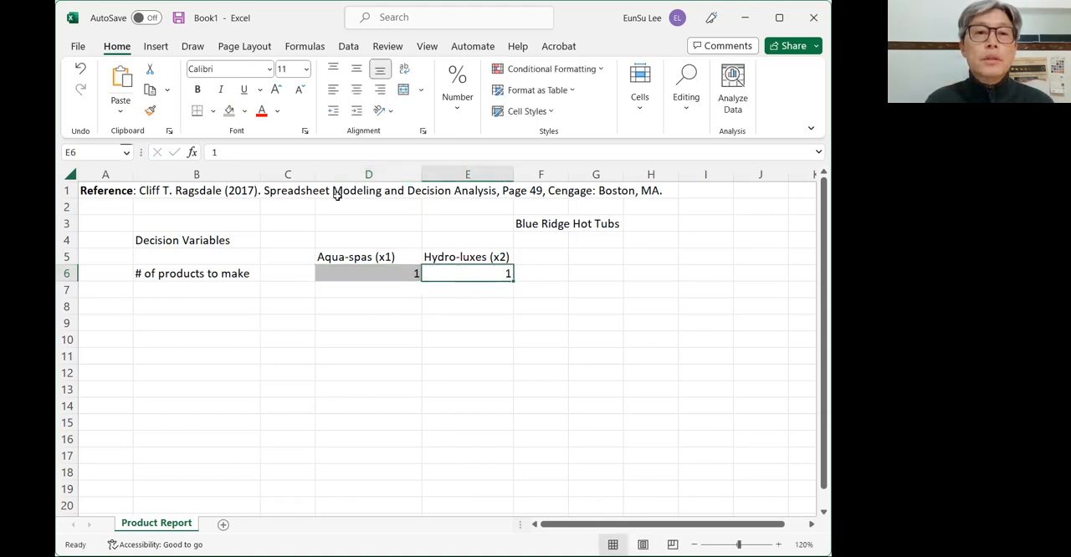
pyautogui.click(232, 112)
pyautogui.click(410, 303)
pyautogui.click(393, 272)
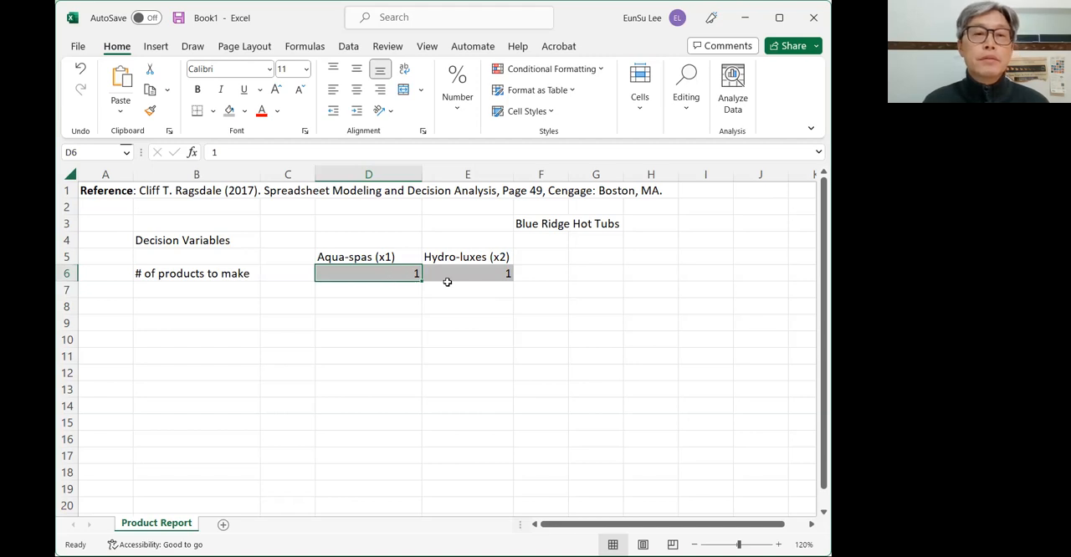
# - Enter the row label "Profit ($)" in cell B7
pyautogui.click(219, 293)
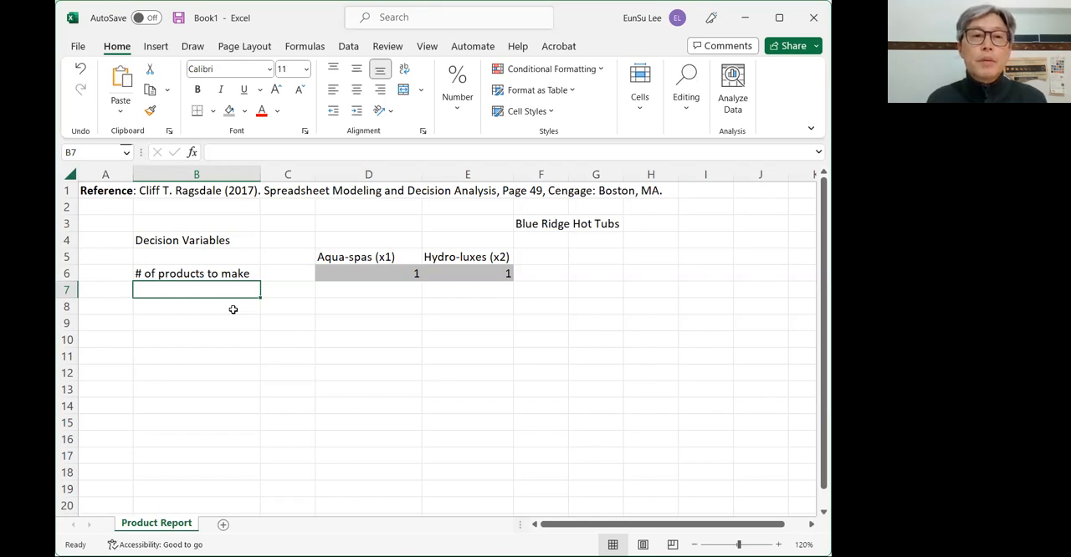
pyautogui.click(229, 301)
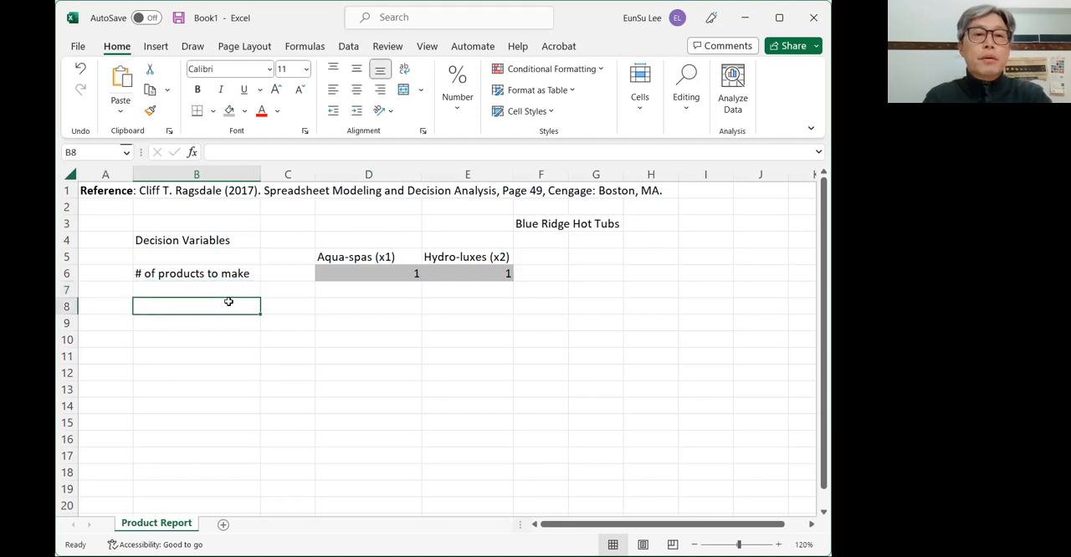
pyautogui.press('Up')
pyautogui.click(229, 301)
pyautogui.write('Pr')
pyautogui.press('Escape')
pyautogui.press('Up')
pyautogui.write('P')
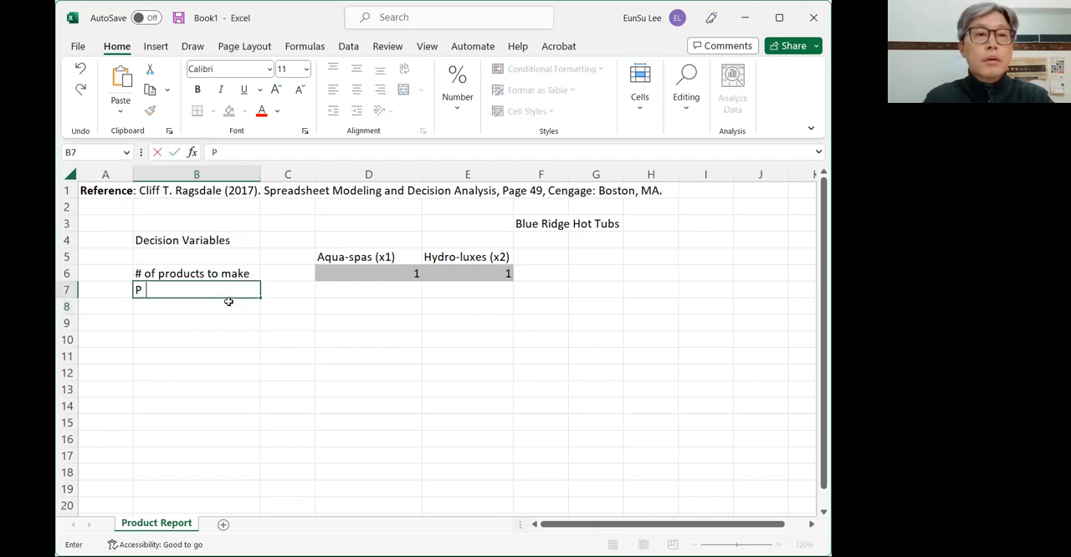
pyautogui.write('rofit (')
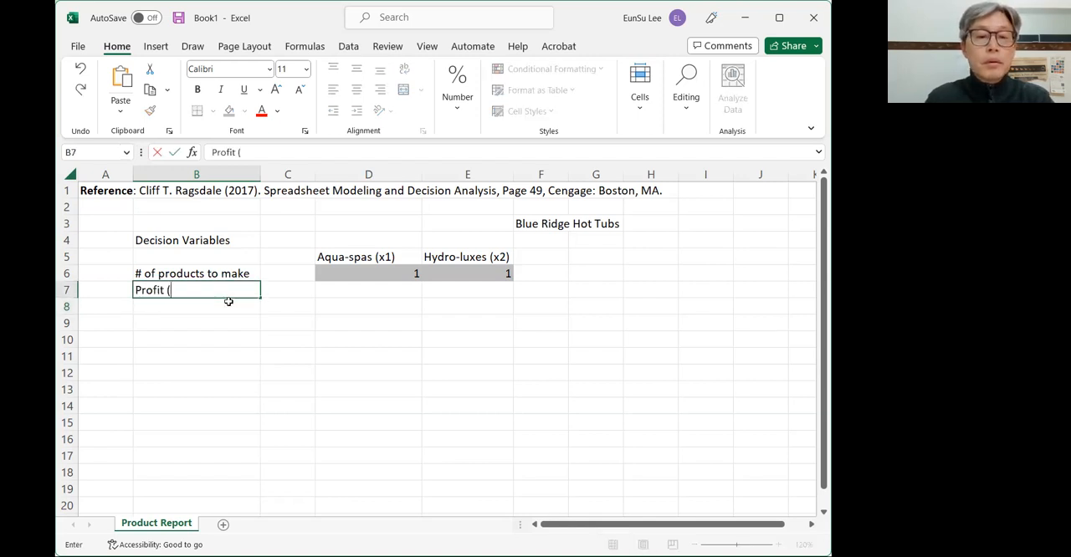
pyautogui.write('$')
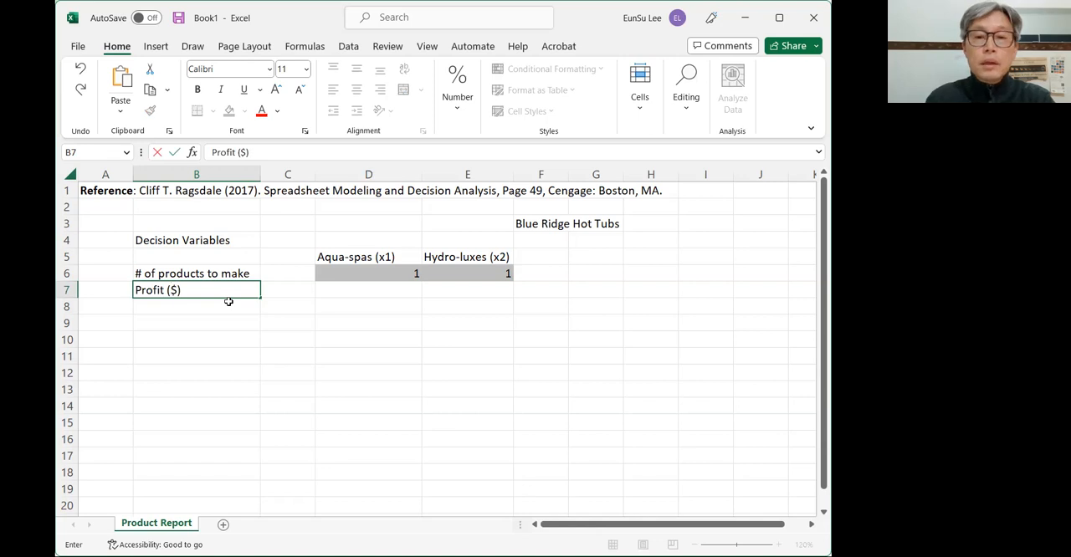
# - Enter the unit profits: 350 for Aqua-spas in D7 and 300 for Hydro-luxes in E7
pyautogui.press('Tab')
pyautogui.press('Tab')
pyautogui.write('2')
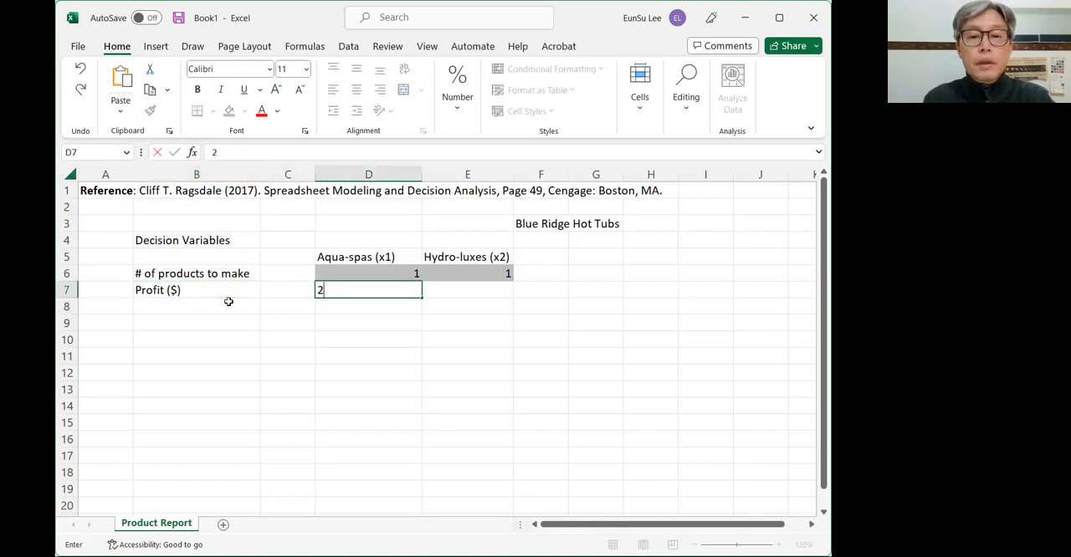
pyautogui.press('BackSpace')
pyautogui.write('360')
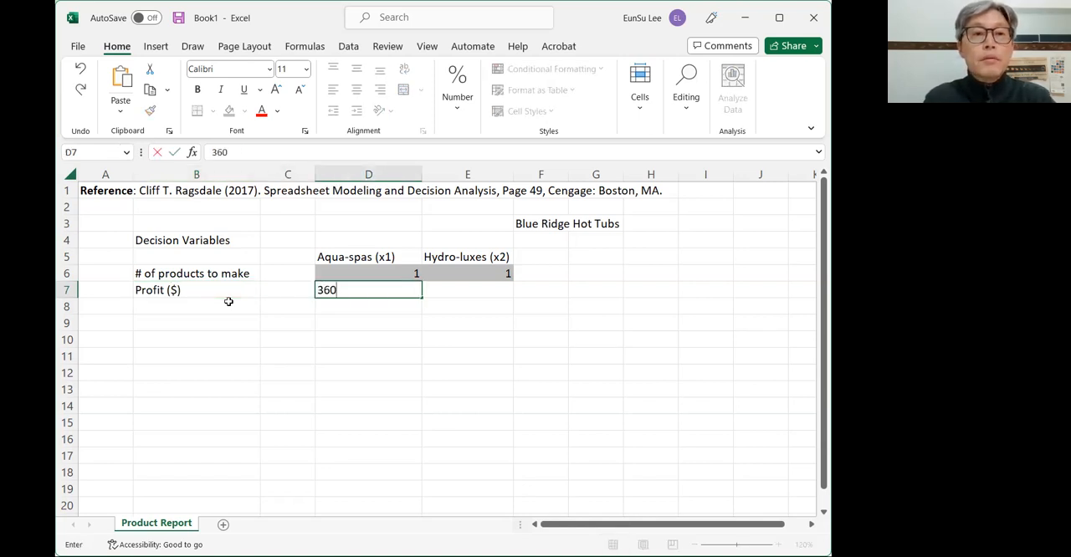
pyautogui.press('BackSpace')
pyautogui.press('BackSpace')
pyautogui.write('50')
pyautogui.press('Tab')
pyautogui.write('30')
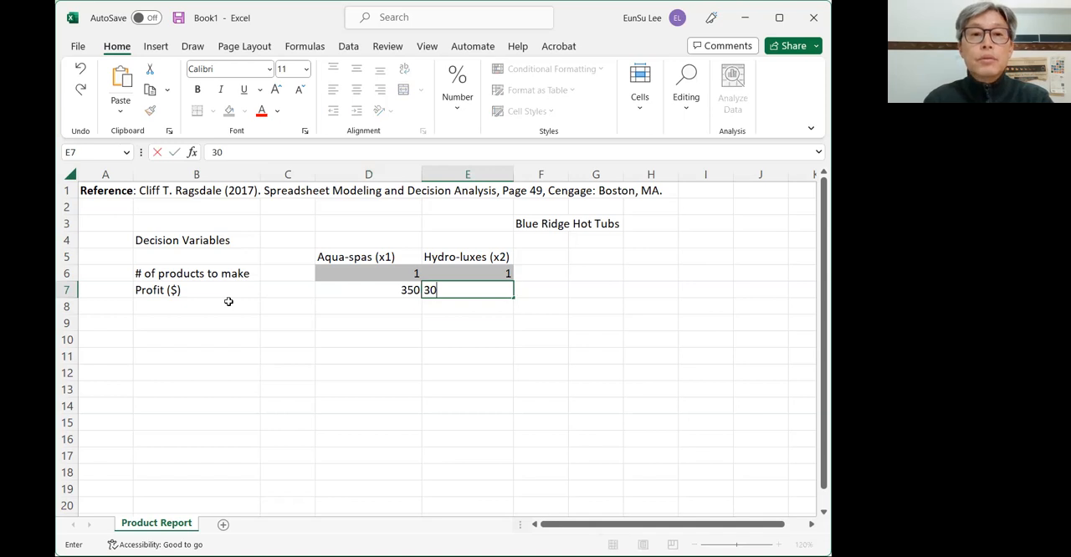
pyautogui.write('0')
pyautogui.press('Return')
# - Format the profit cells D7:E7 as accounting dollar amounts with no decimal places
pyautogui.press('Up')
pyautogui.hotkey('shift', 'Left')
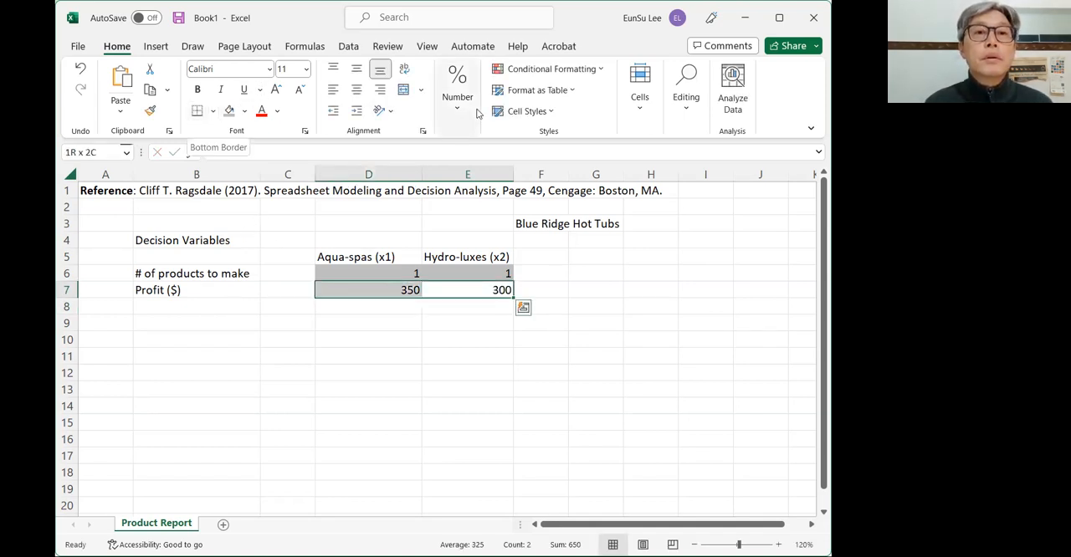
pyautogui.click(447, 174)
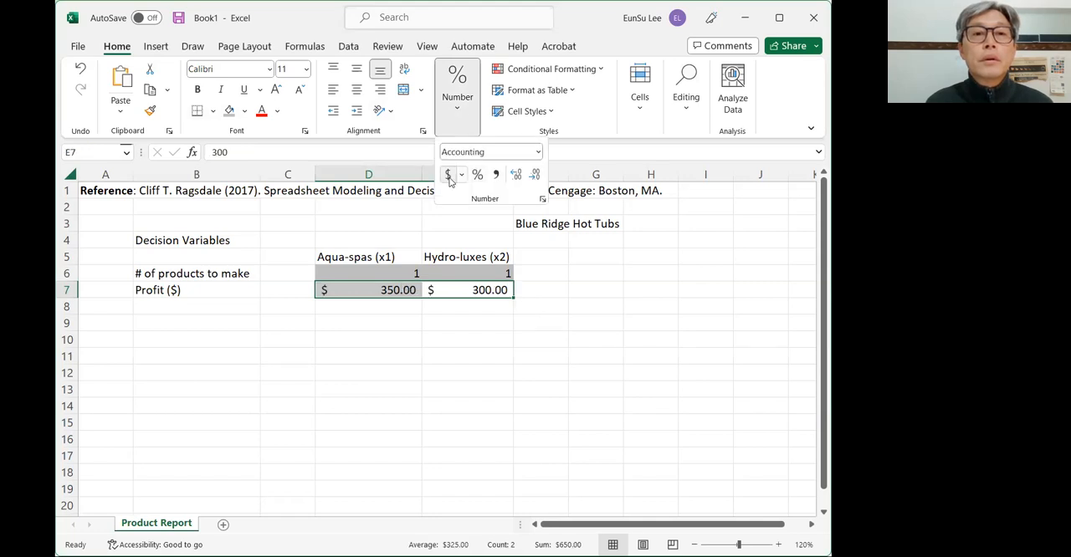
pyautogui.click(534, 175)
pyautogui.click(534, 177)
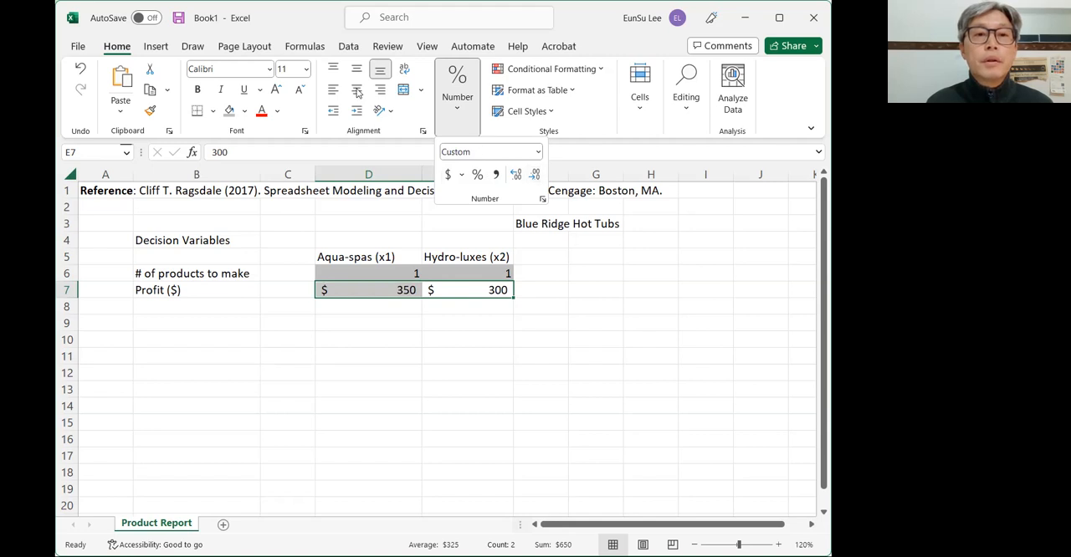
# - Center the quantity and profit values in D6:E7 horizontally
pyautogui.click(440, 321)
pyautogui.moveTo(390, 271); pyautogui.dragTo(443, 289)
pyautogui.click(357, 92)
pyautogui.click(478, 337)
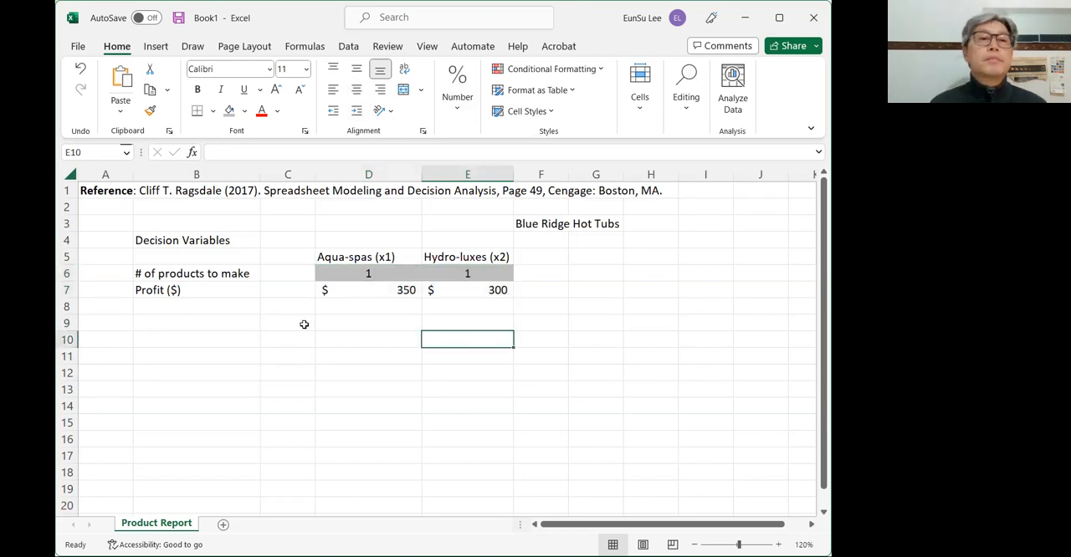
# - Make the "Decision Variables" label in B4 bold, underlined and italic
pyautogui.click(178, 245)
pyautogui.hotkey('ctrl', 'b')
pyautogui.hotkey('ctrl', 'u')
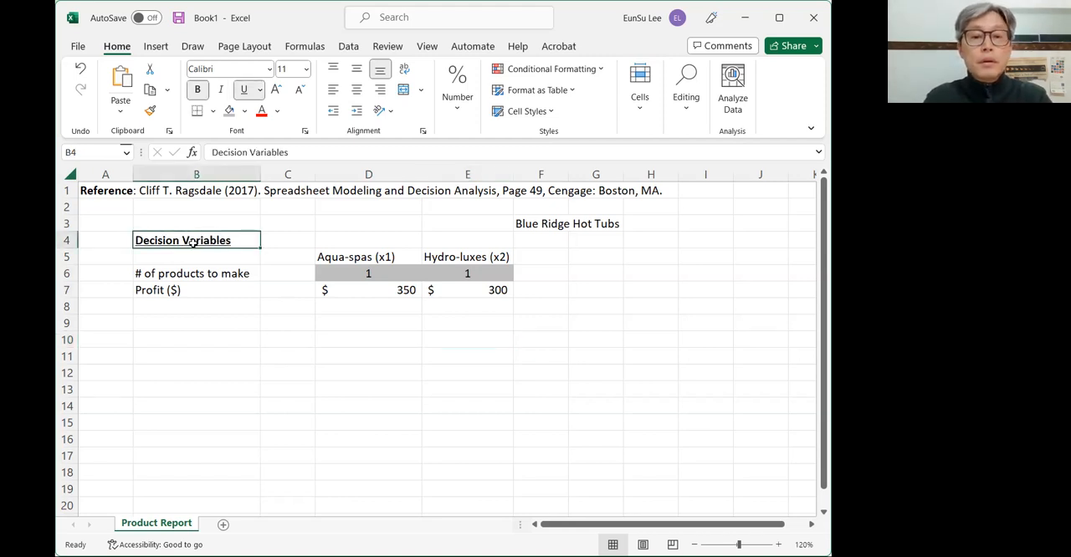
pyautogui.hotkey('ctrl', 'i')
pyautogui.press('Down')
pyautogui.press('Down')
pyautogui.press('Down')
pyautogui.press('Down')
pyautogui.press('Down')
pyautogui.press('Down')
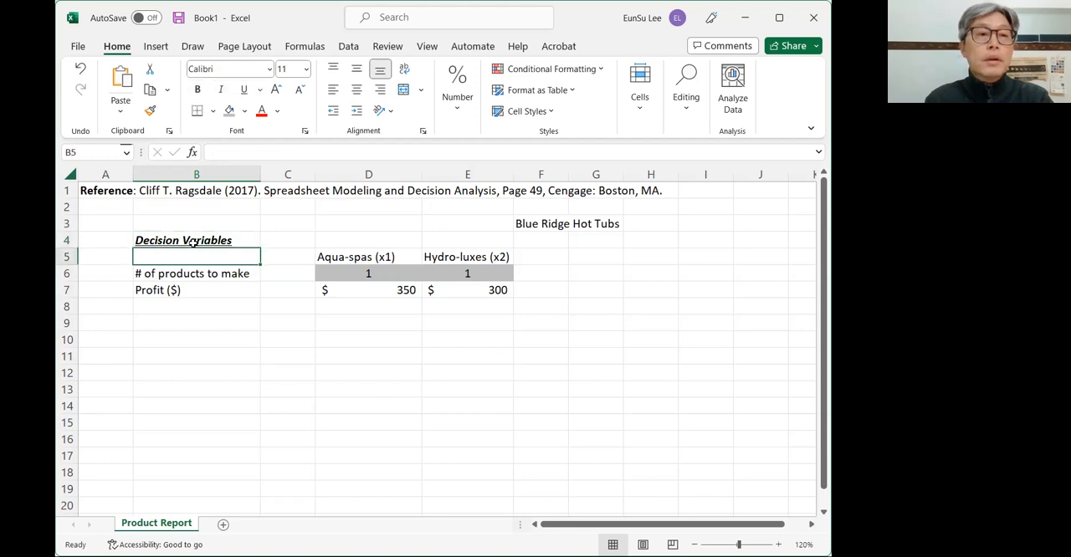
pyautogui.press('Up')
pyautogui.keyDown('shift'); pyautogui.click(193, 241); pyautogui.keyUp('shift')
pyautogui.write('O')
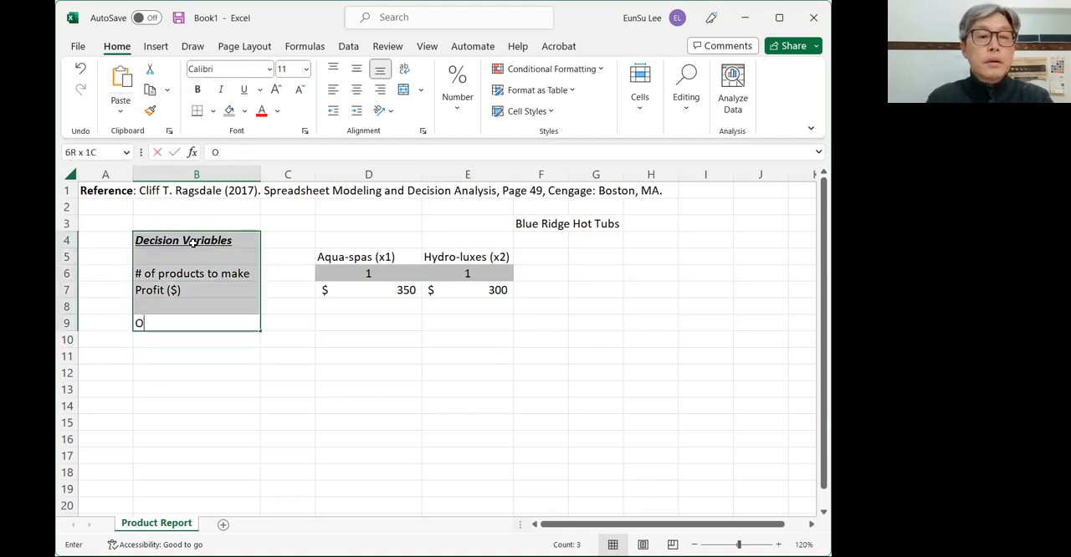
pyautogui.press('Escape')
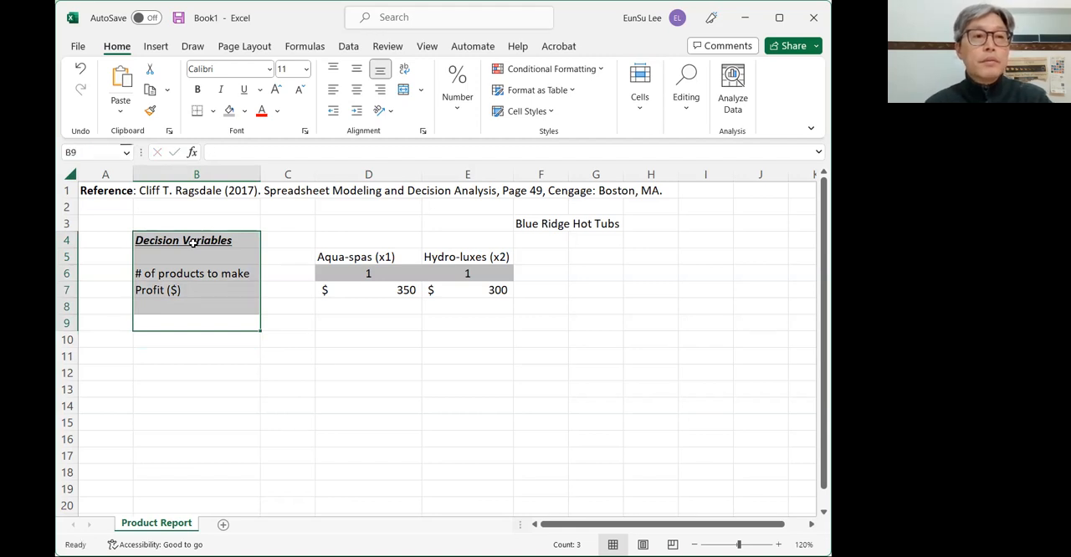
# - Enter the section label "Objective Function" in cell B9
pyautogui.click(201, 323)
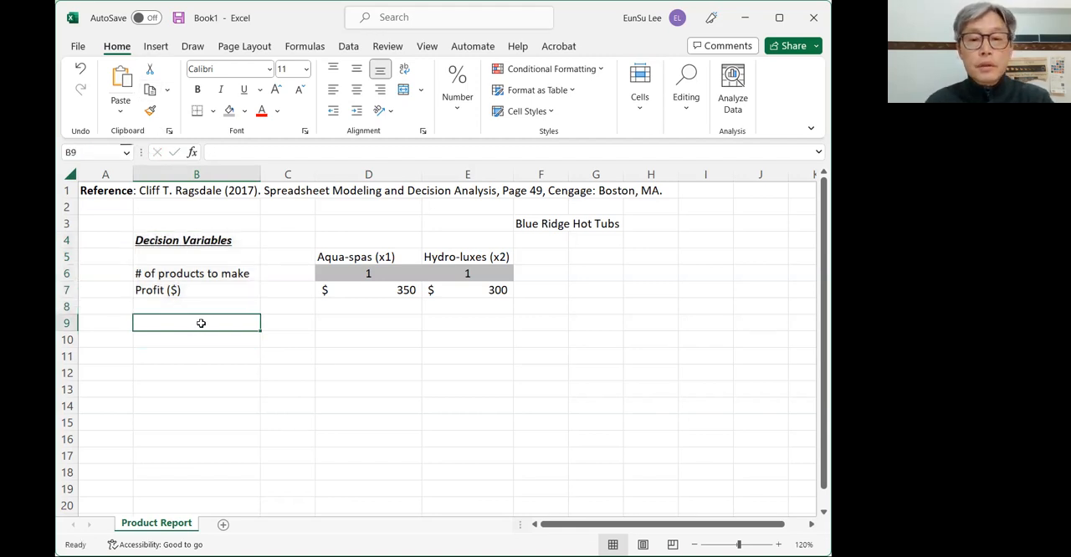
pyautogui.write('Objecti')
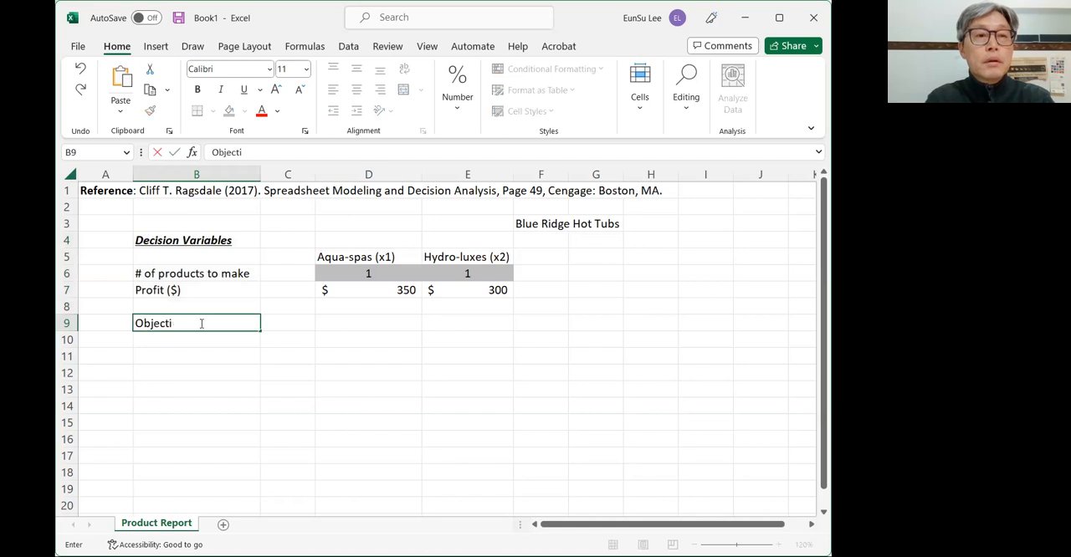
pyautogui.write('ve Function')
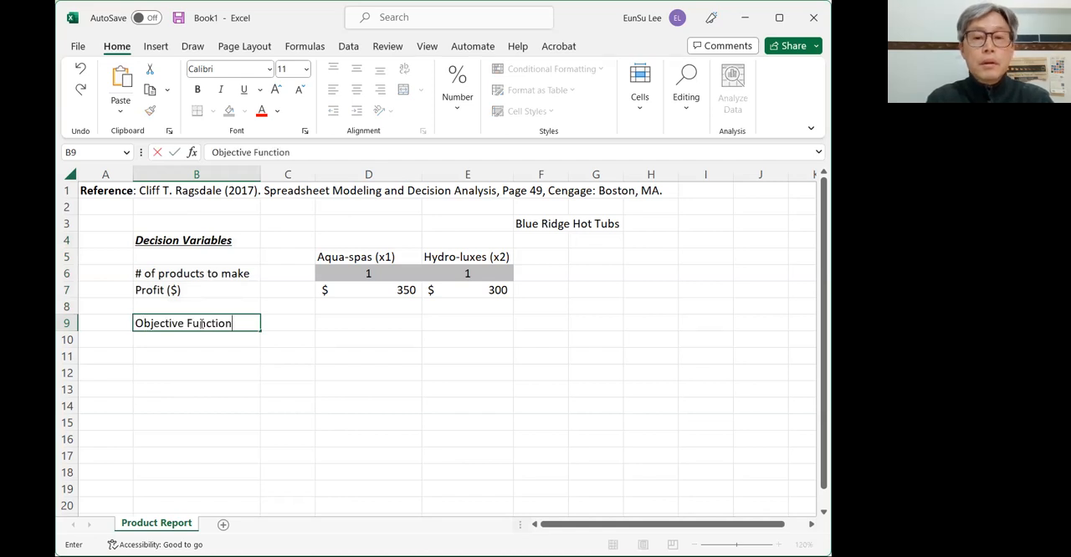
# - Enter the objective formula =D7*D6+E7*E6 in cell D9 to compute total profit from both products
pyautogui.press('Tab')
pyautogui.press('Tab')
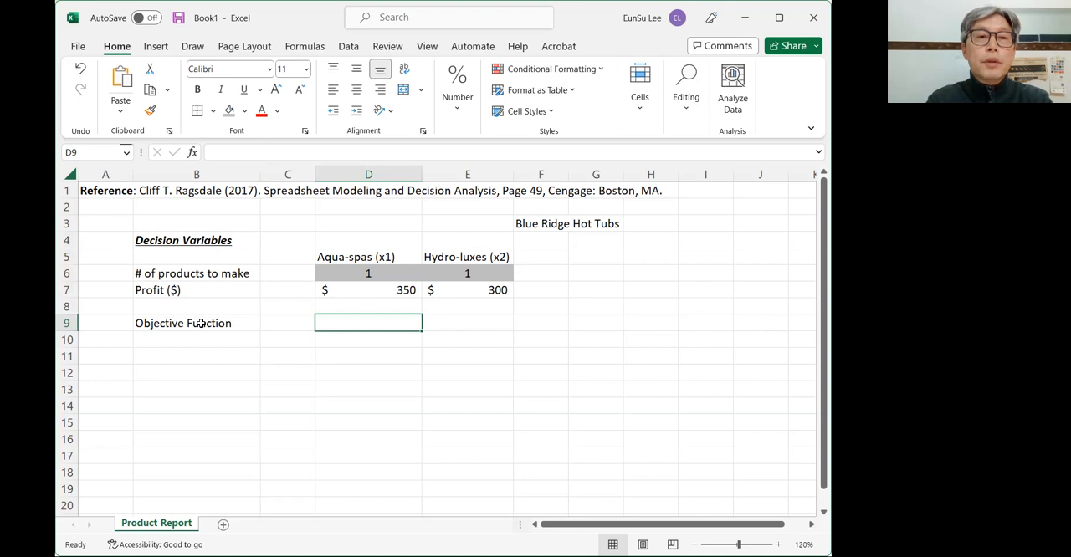
pyautogui.write('=')
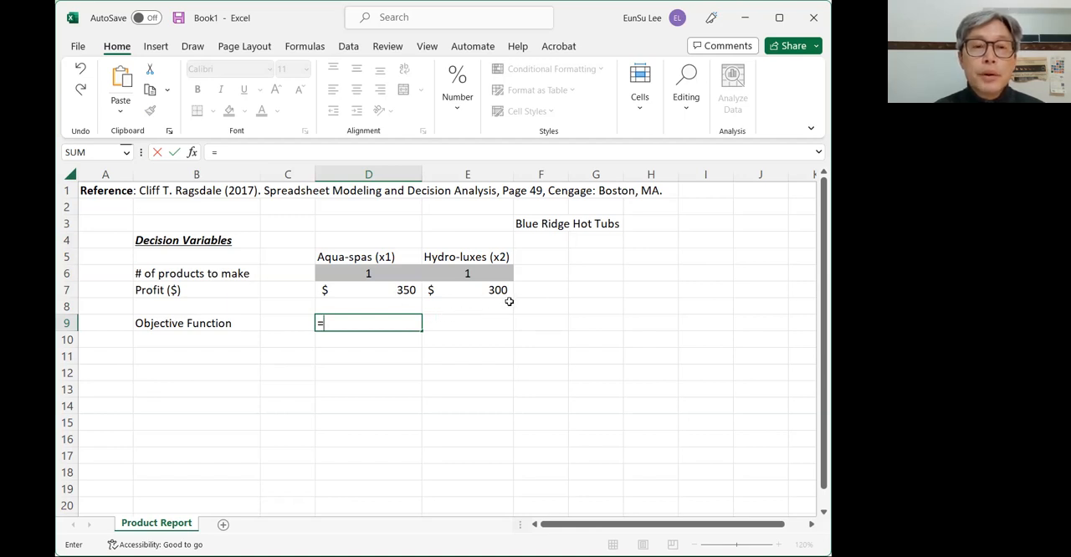
pyautogui.click(399, 290)
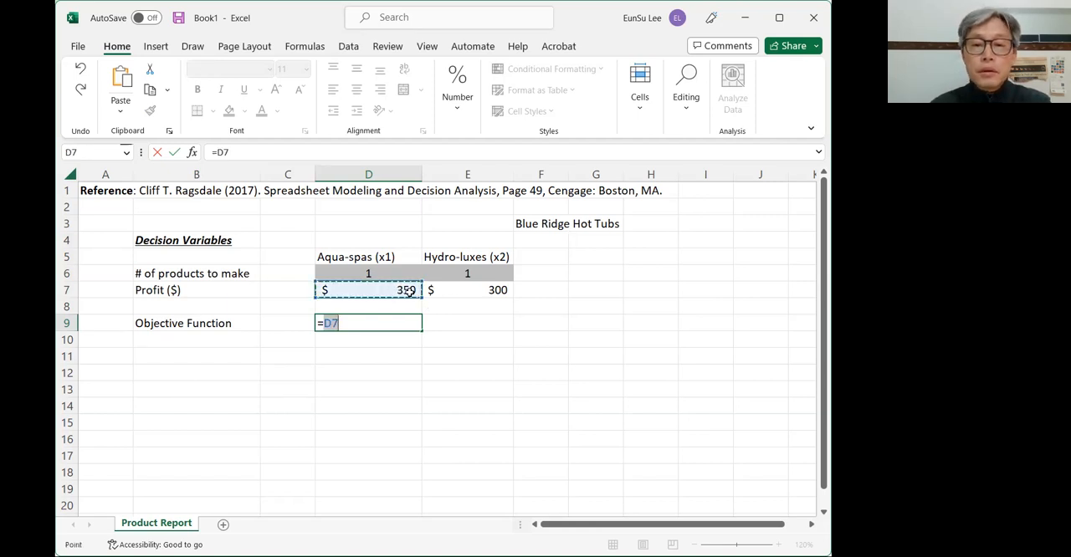
pyautogui.write('*')
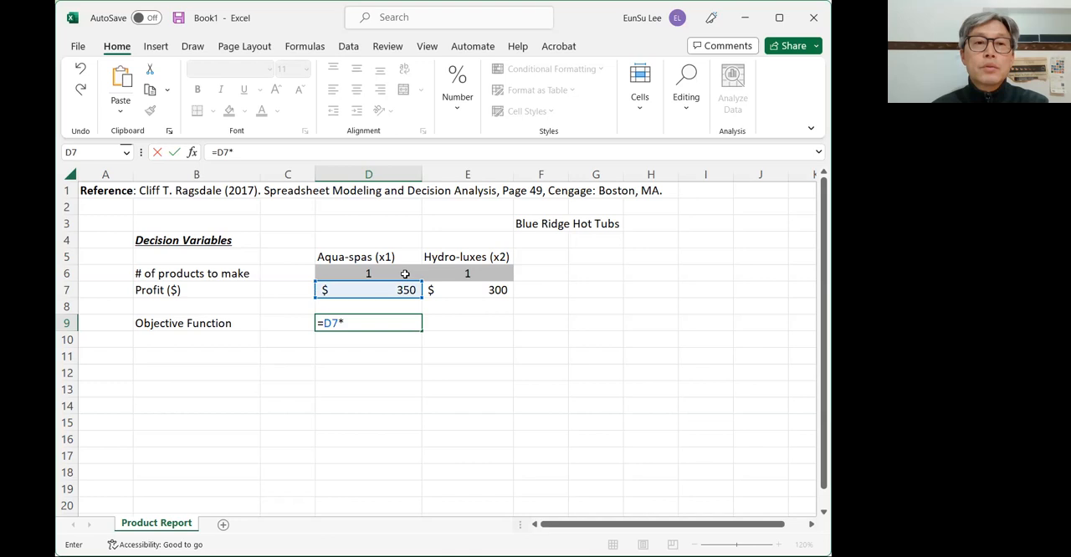
pyautogui.click(405, 275)
pyautogui.write('+')
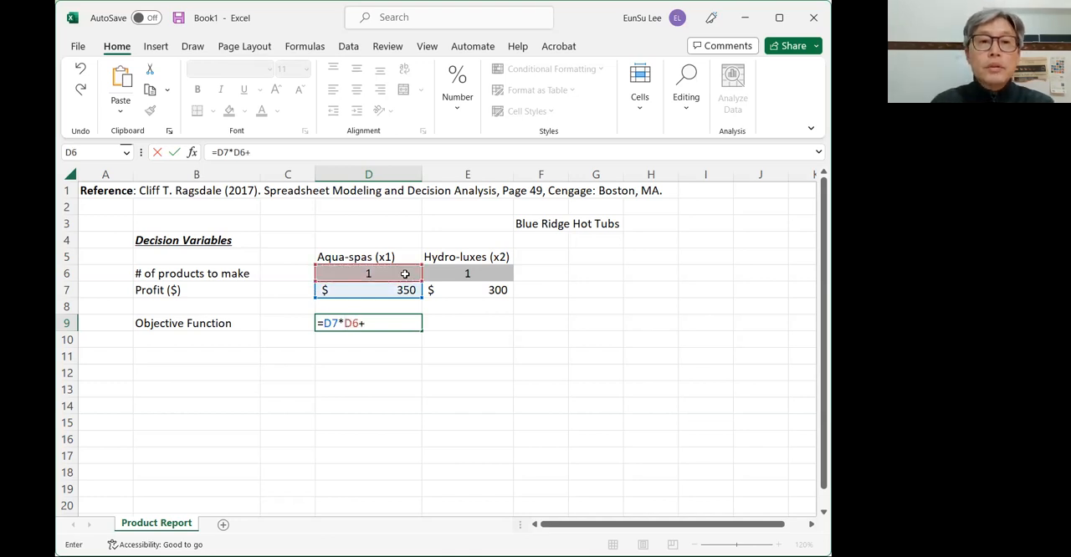
pyautogui.click(458, 290)
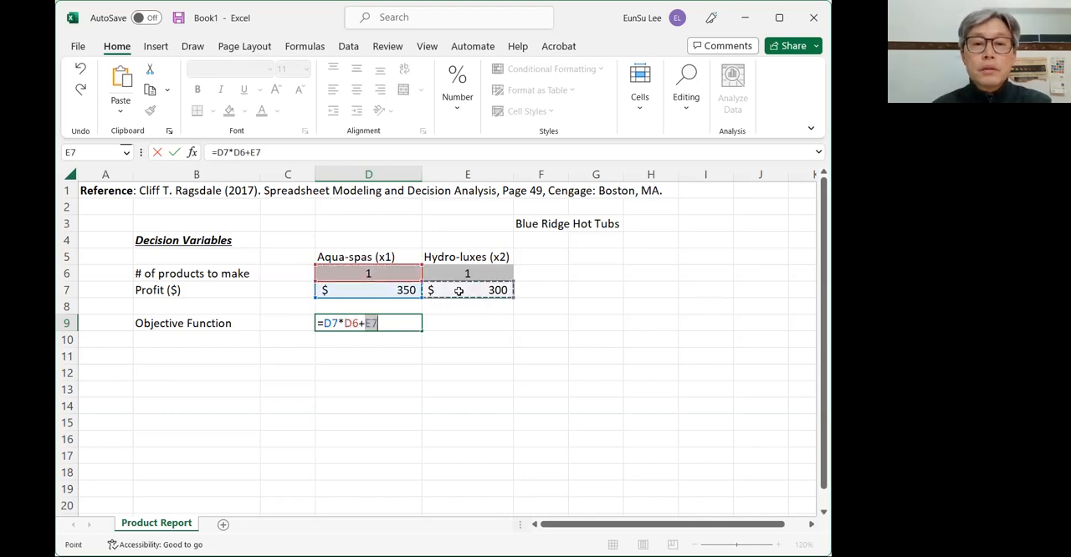
pyautogui.write('*')
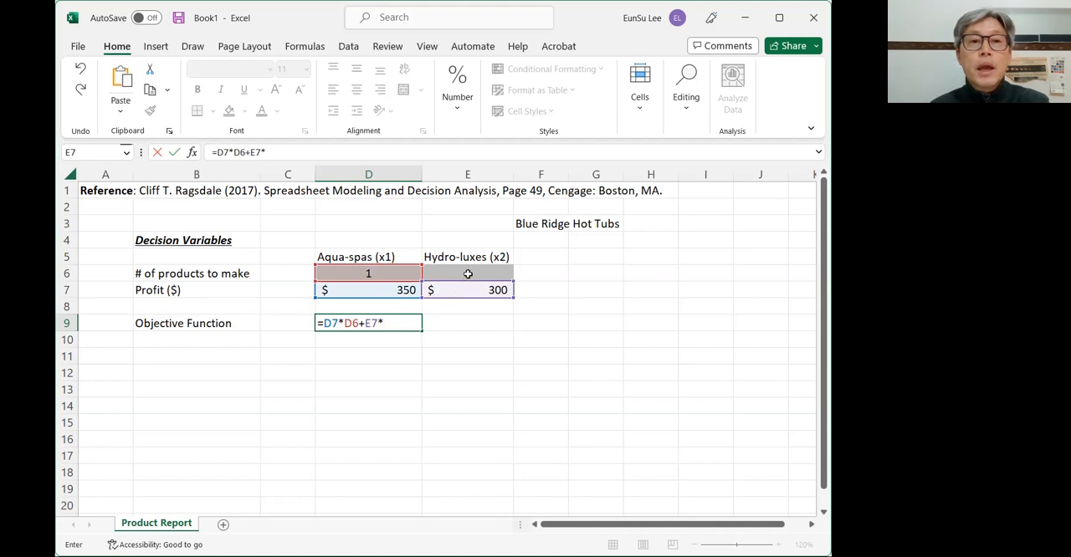
pyautogui.click(467, 273)
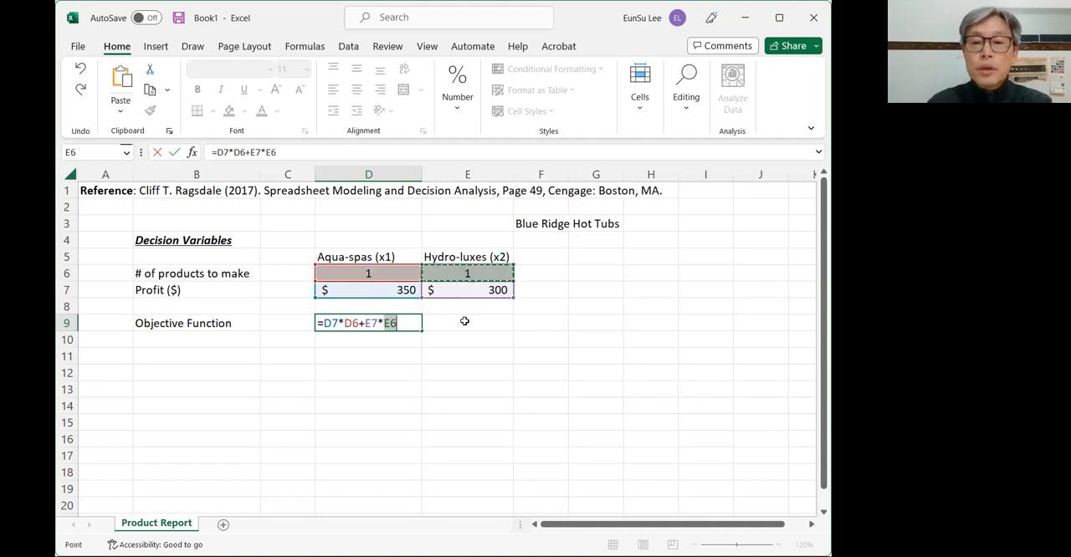
pyautogui.press('Return')
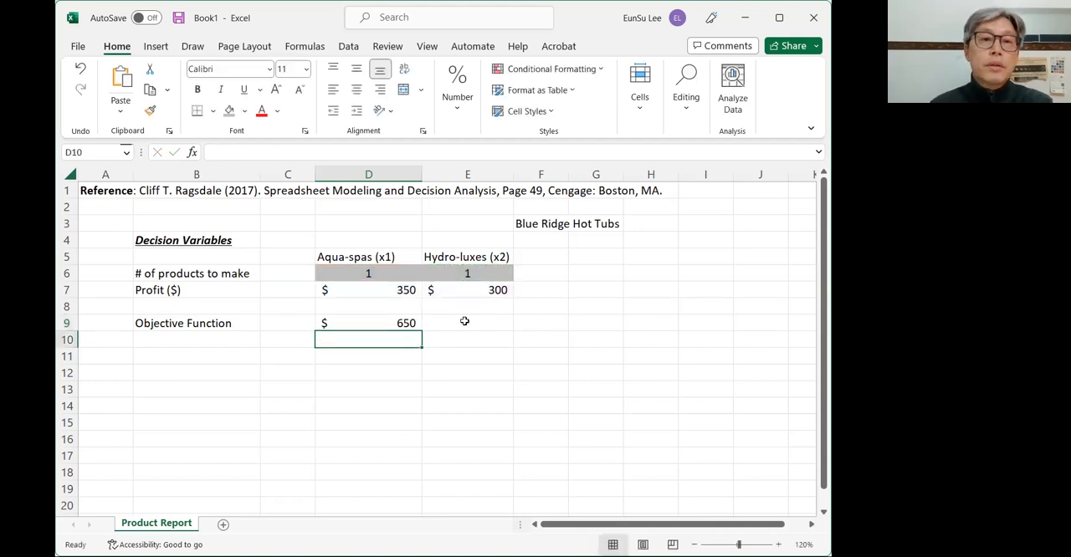
# - Fill the objective function result cell D9 with standard green
pyautogui.click(380, 323)
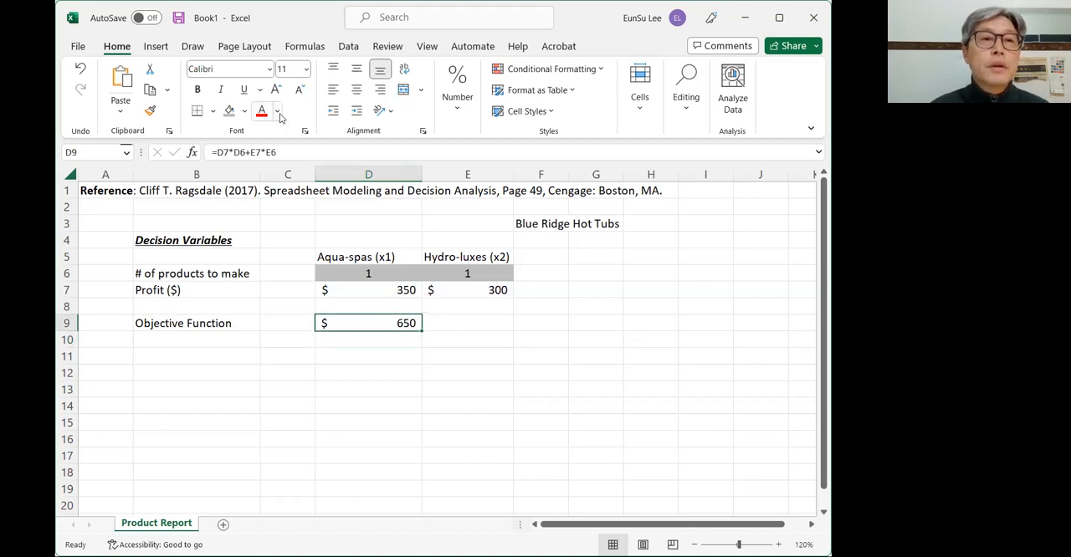
pyautogui.click(244, 117)
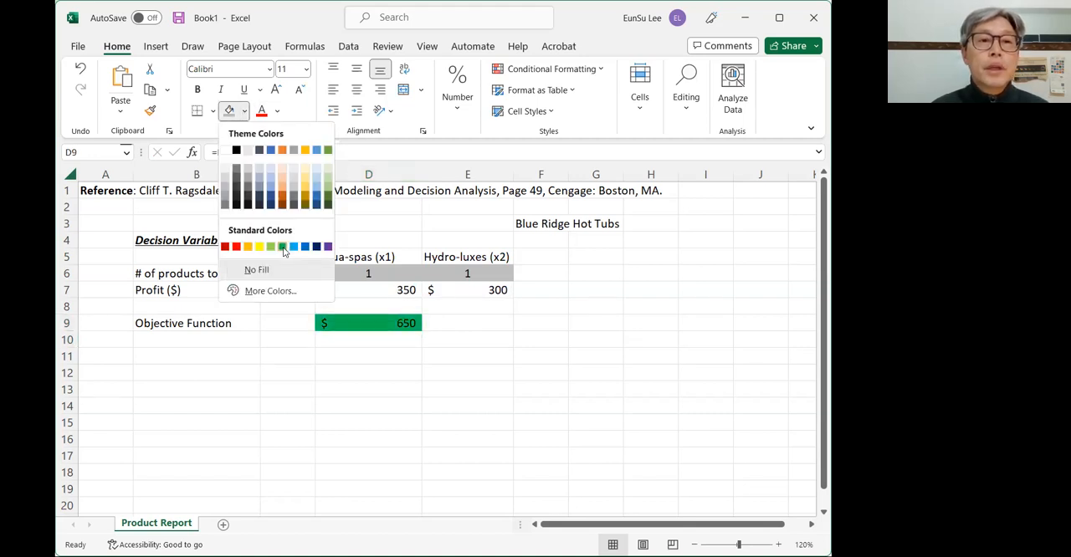
pyautogui.click(283, 246)
pyautogui.click(444, 347)
pyautogui.click(406, 326)
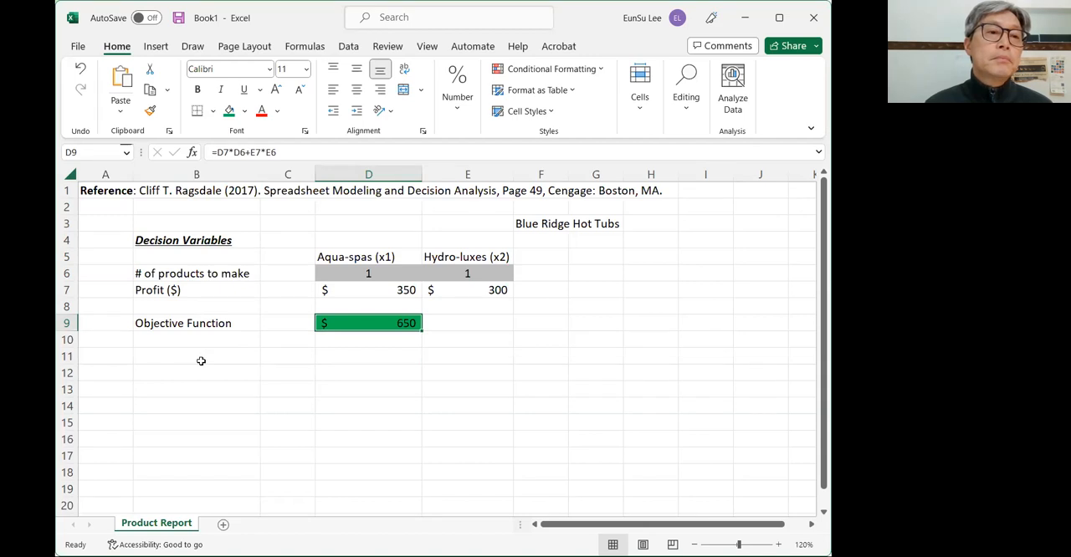
# - Make the "Objective Function" label in B9 bold and italic
pyautogui.click(204, 324)
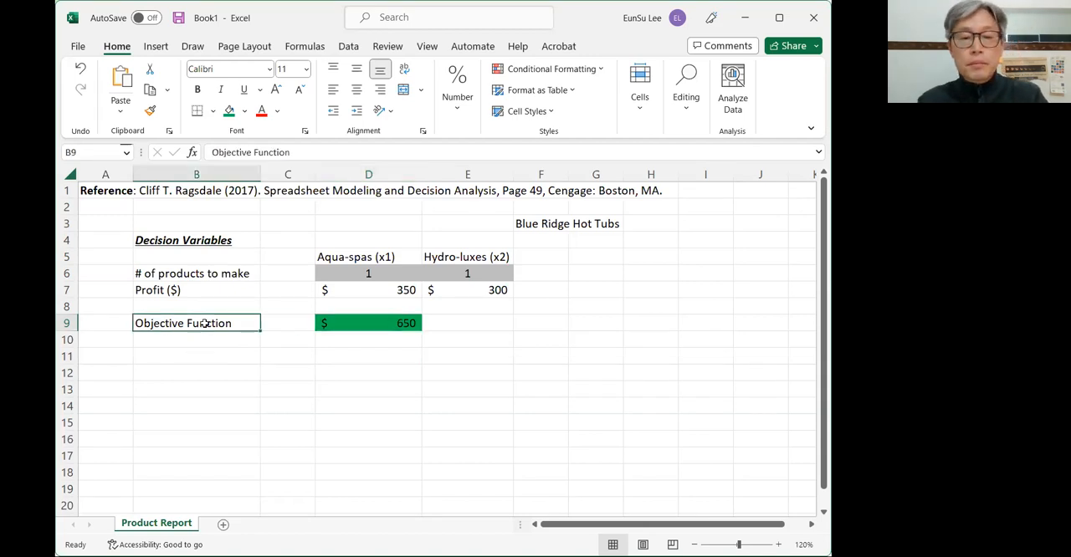
pyautogui.hotkey('ctrl', 'b')
pyautogui.hotkey('ctrl', 'i')
pyautogui.press('Return')
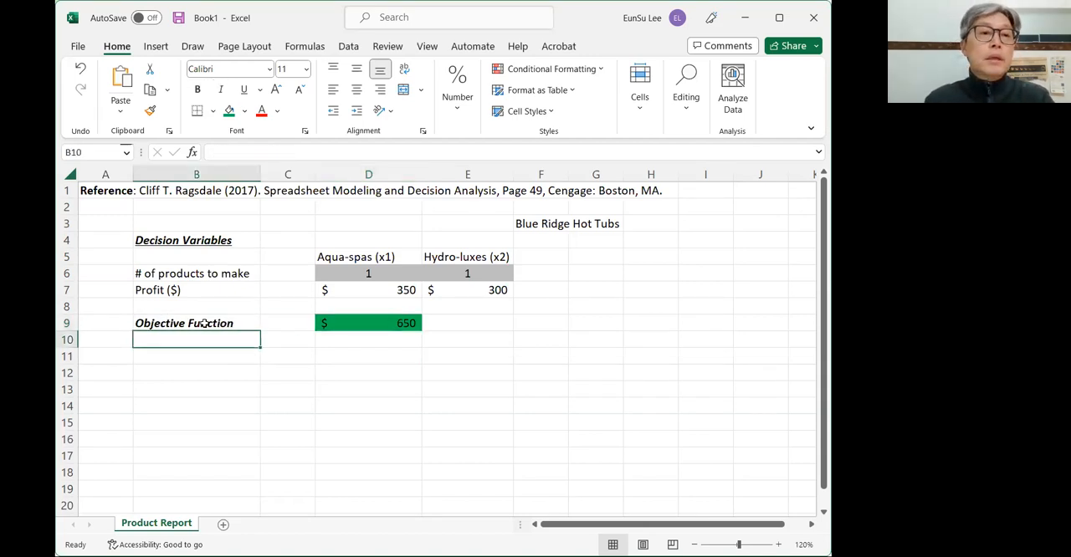
pyautogui.press('Down')
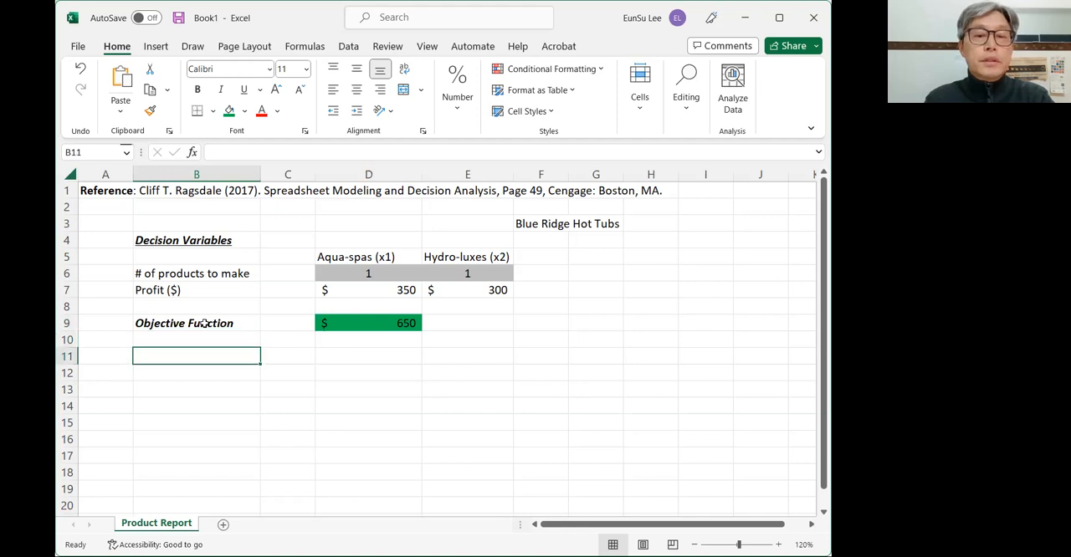
pyautogui.keyDown('shift'); pyautogui.click(204, 323); pyautogui.keyUp('shift')
pyautogui.write('b')
pyautogui.press('Escape')
pyautogui.press('Down')
pyautogui.press('Up')
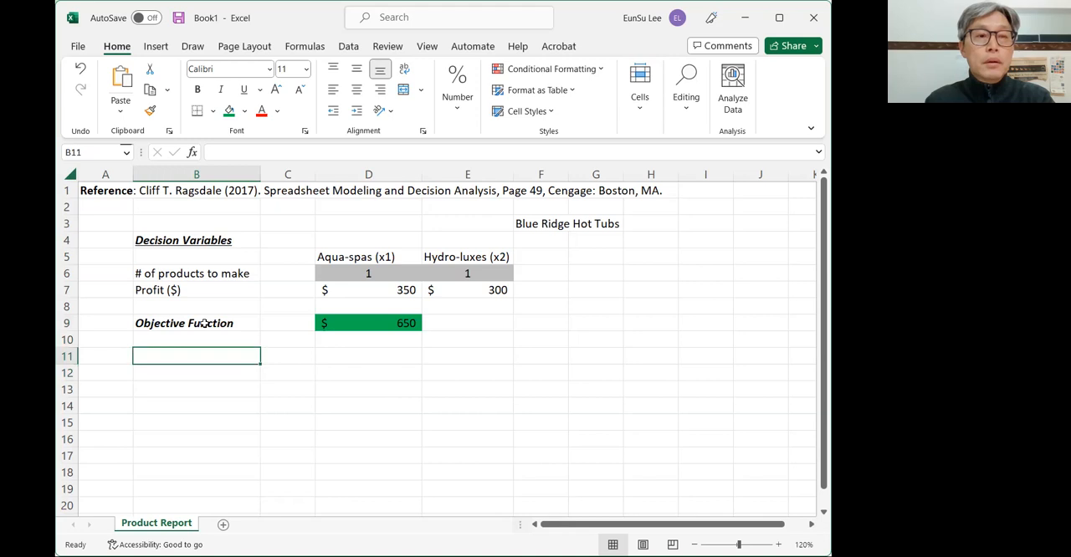
# - Enter the constraints section label "Subject to:" in cell B11
pyautogui.write('Subject to')
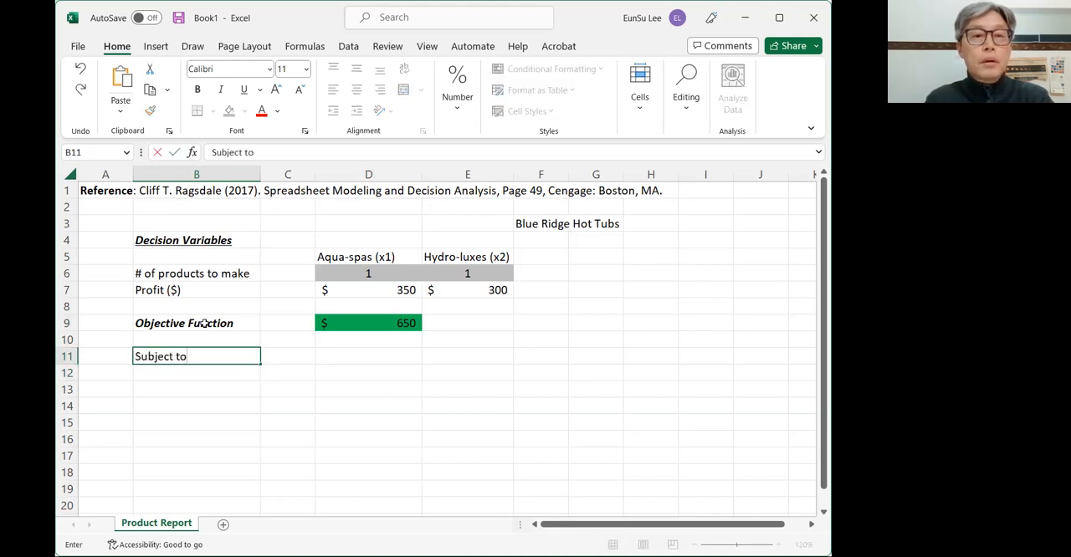
pyautogui.write(':')
pyautogui.press('Tab')
pyautogui.press('Tab')
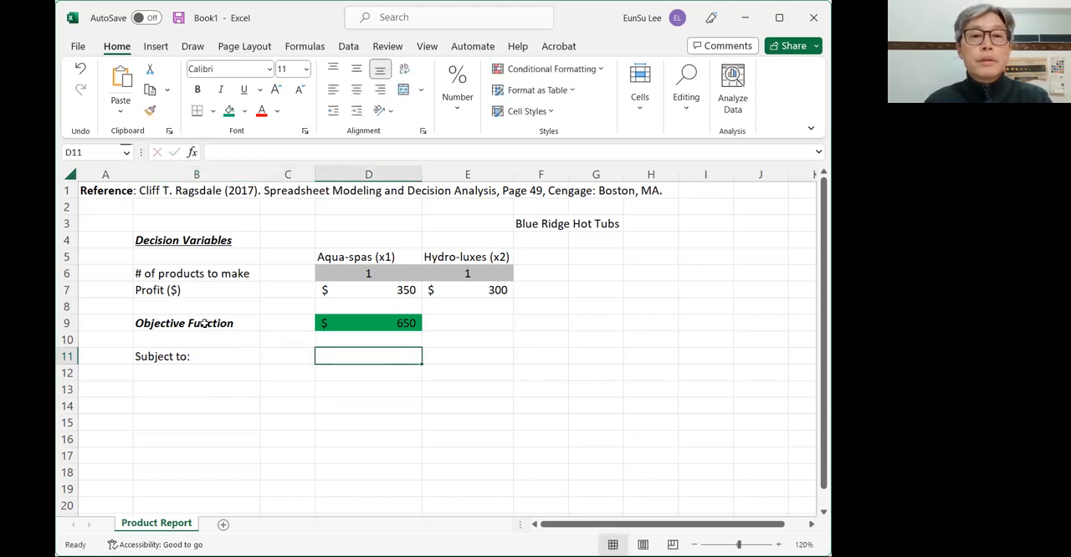
# - Enter the constraint labels "Pumps" in B12 and "Labor hours" in B13
pyautogui.press('Left')
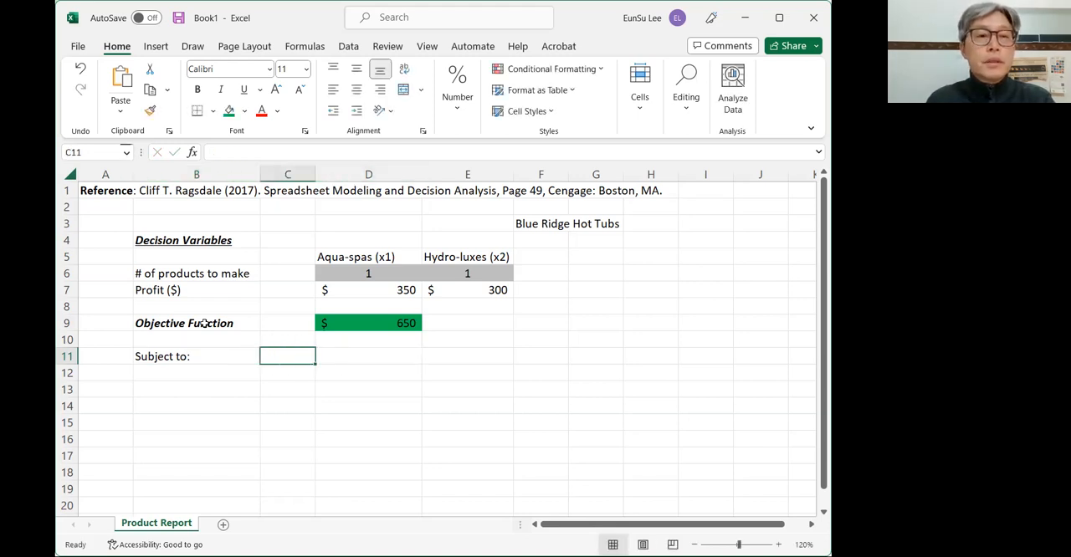
pyautogui.press('Left')
pyautogui.press('Down')
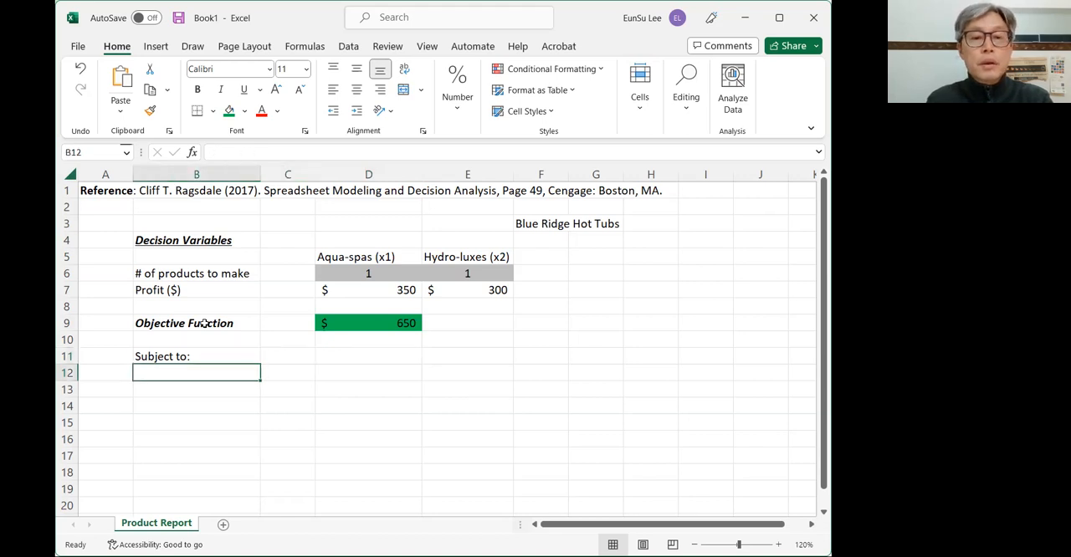
pyautogui.write('P')
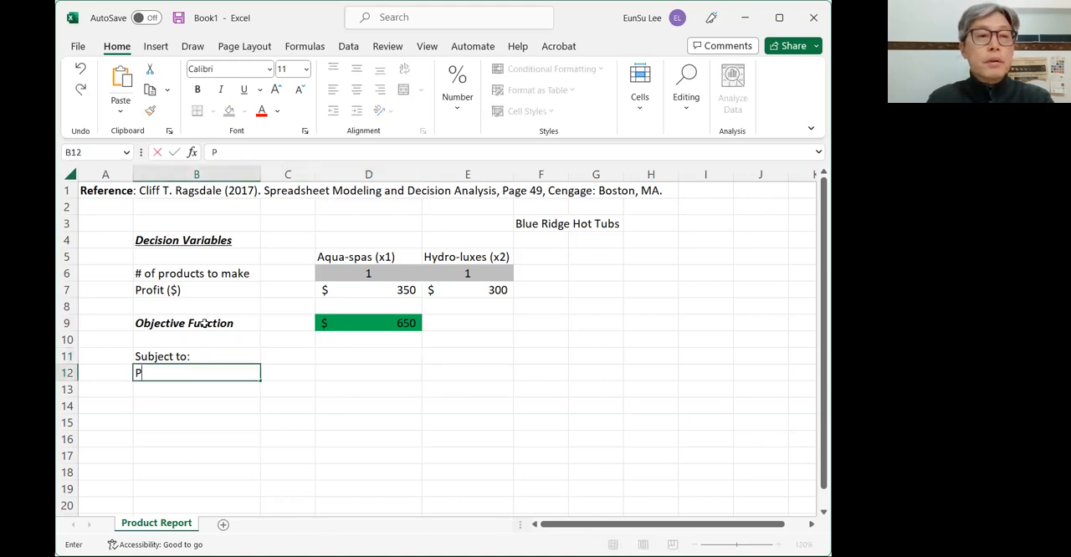
pyautogui.write('umps')
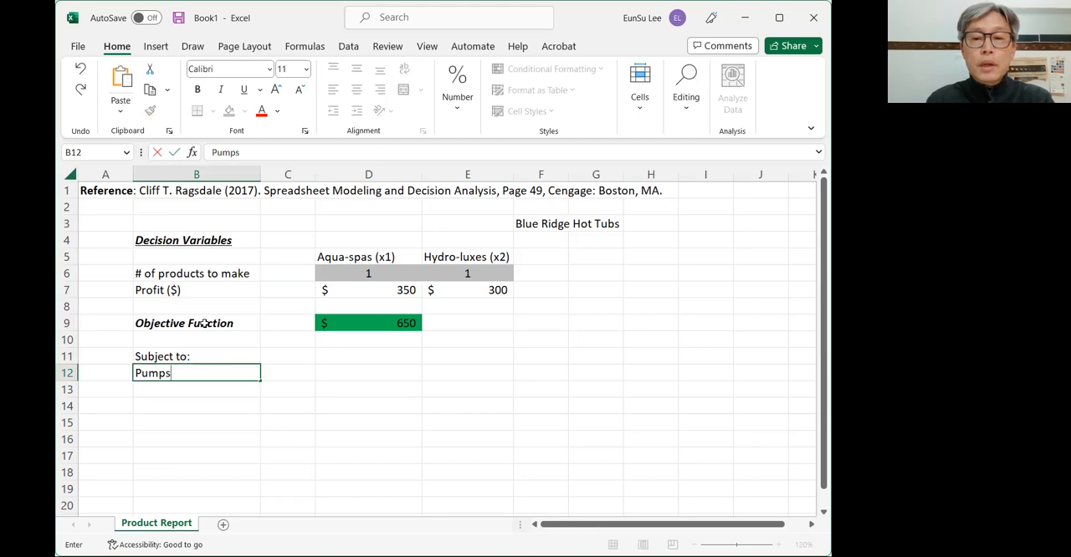
pyautogui.press('Return')
pyautogui.write('L')
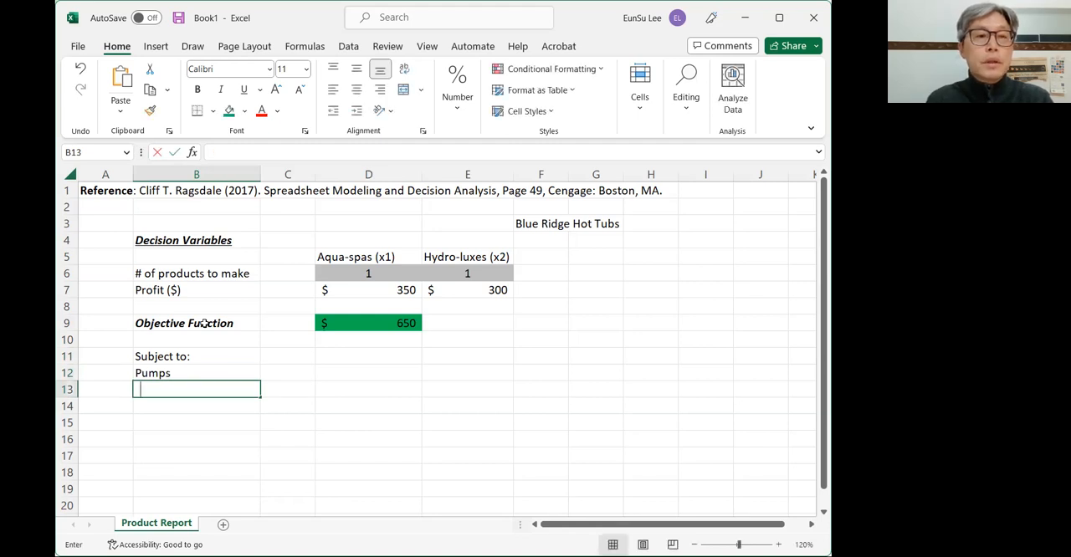
pyautogui.write('abor hous')
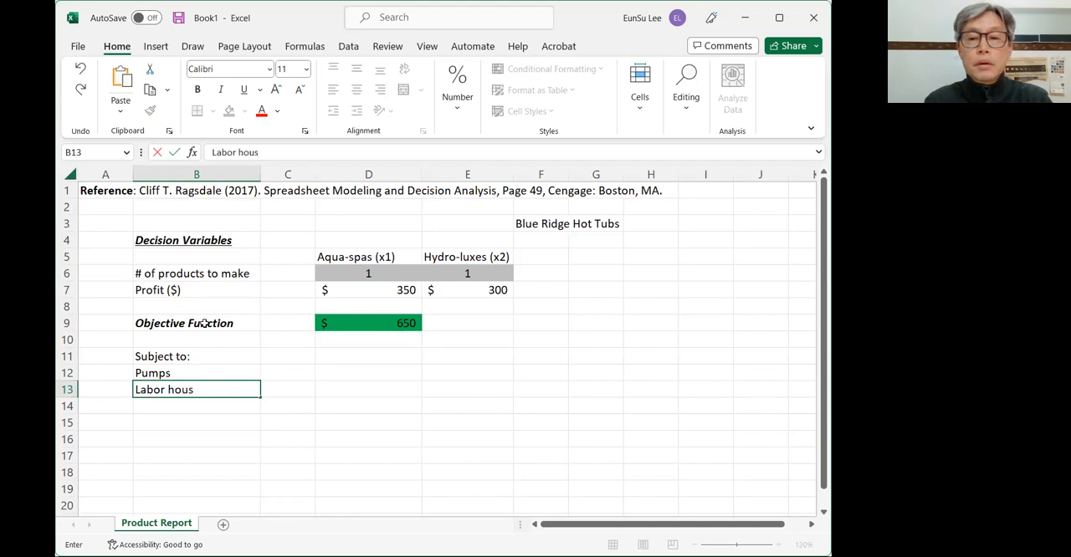
pyautogui.press('BackSpace')
pyautogui.write('rs')
pyautogui.press('Return')
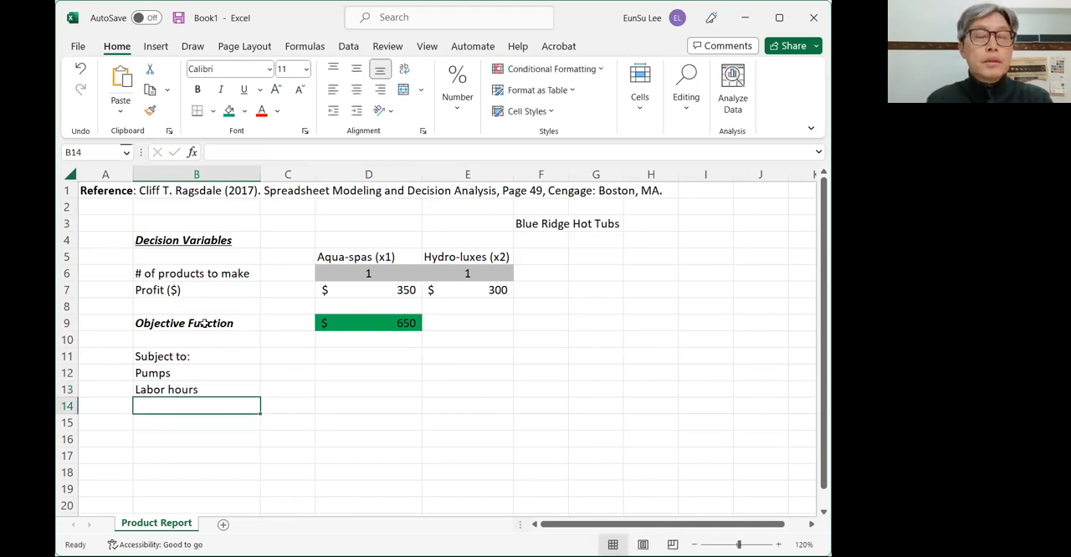
# - Enter the third constraint label "Tubing (feet)" in cell B14
pyautogui.write('Tu')
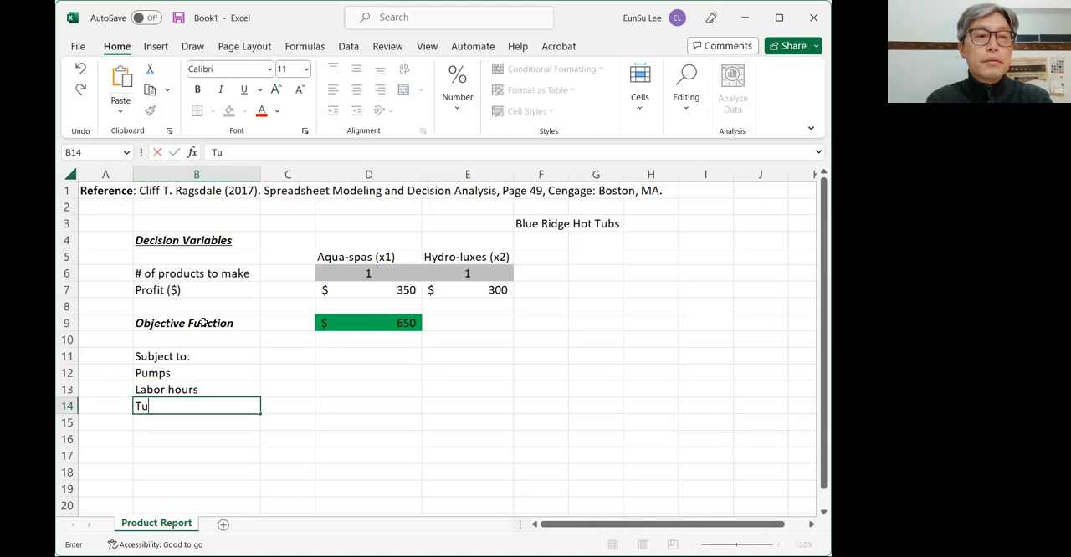
pyautogui.write('bing (feet)')
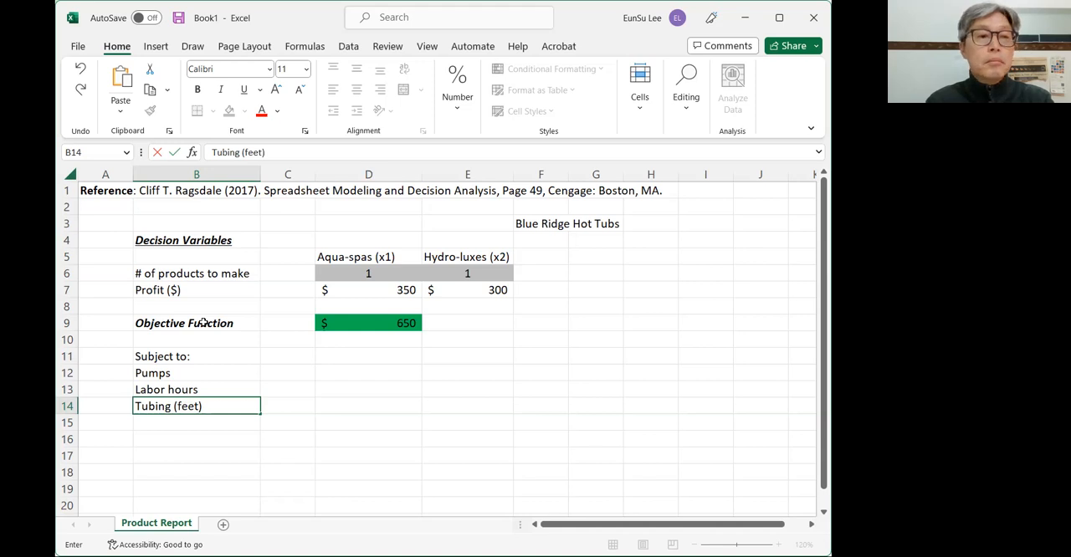
pyautogui.press('Return')
pyautogui.press('Return')
pyautogui.press('Return')
# - Add the unit to the pumps label in B12 so it reads "Pumps (each)"
pyautogui.press('Up')
pyautogui.press('Up')
pyautogui.press('Up')
pyautogui.press('Up')
pyautogui.press('Up')
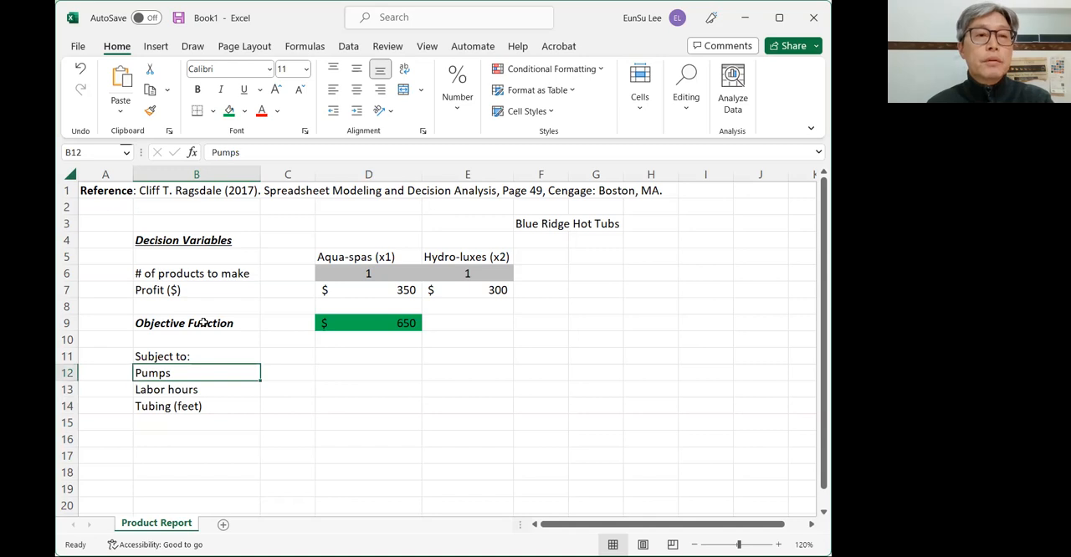
pyautogui.click(266, 154)
pyautogui.write('(each)')
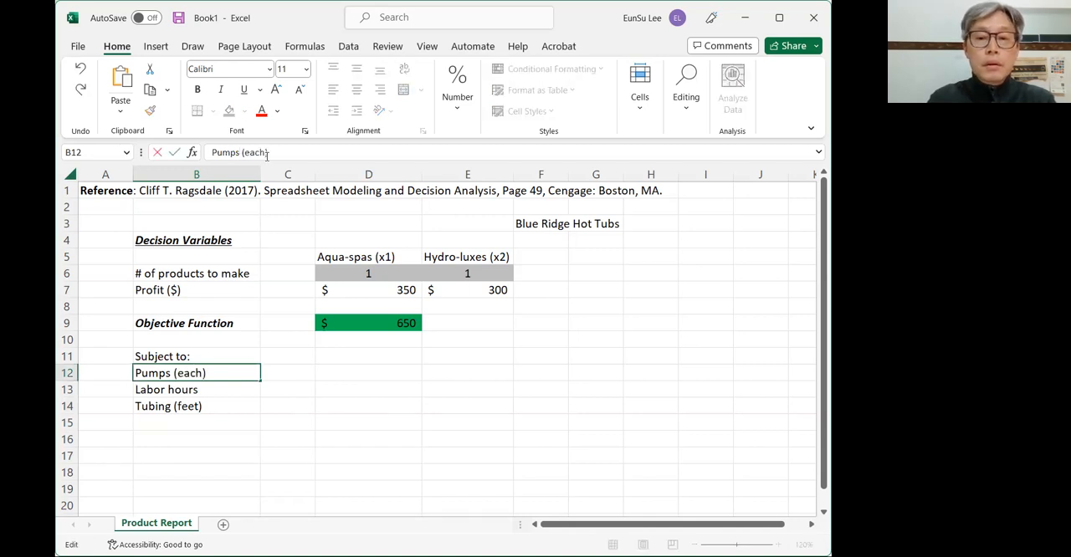
pyautogui.press('Return')
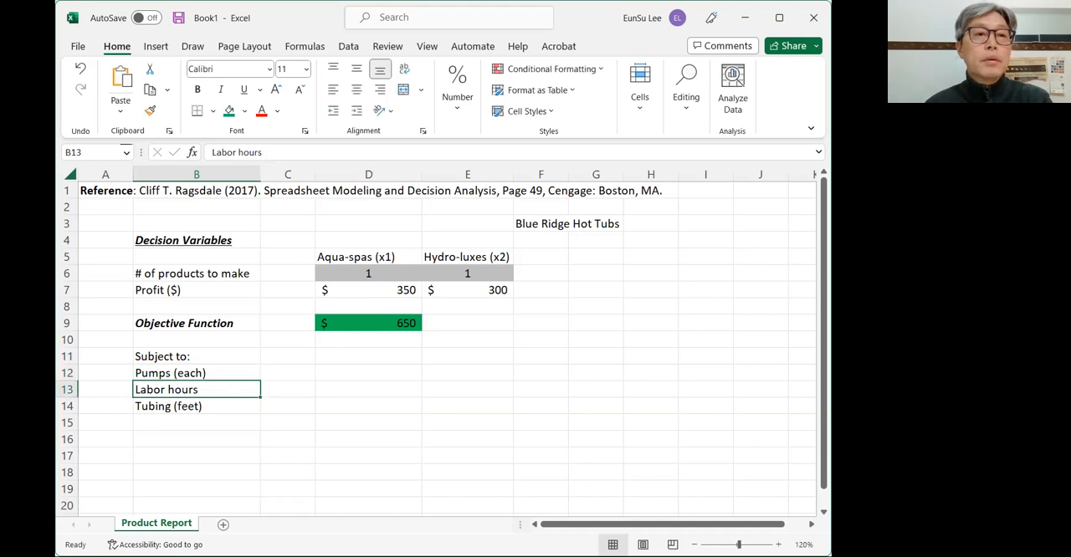
# - Change the labor label in B13 to "Labor (hour)"
pyautogui.click(237, 152)
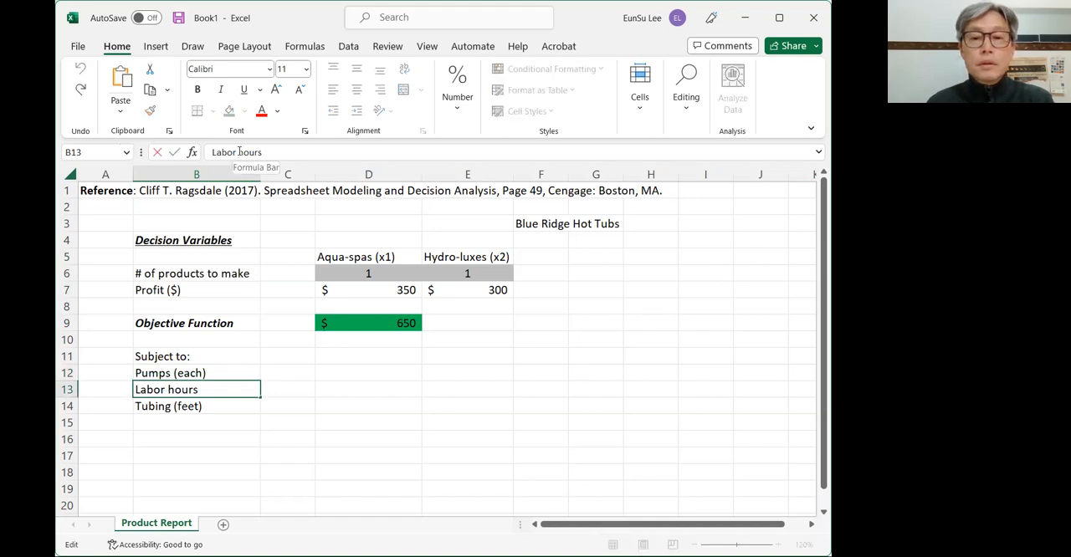
pyautogui.write('(')
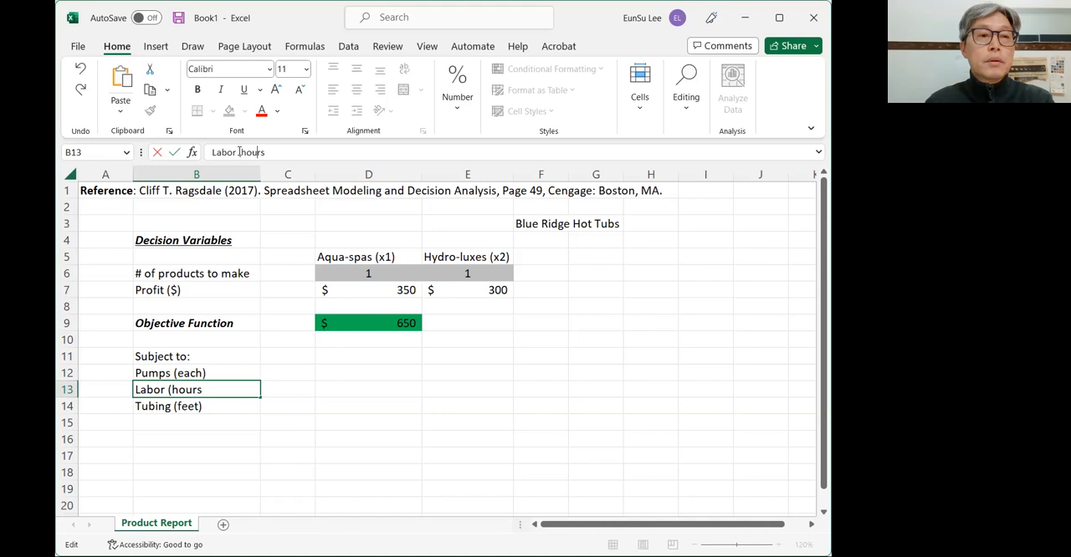
pyautogui.press('BackSpace')
pyautogui.write(')')
pyautogui.press('Return')
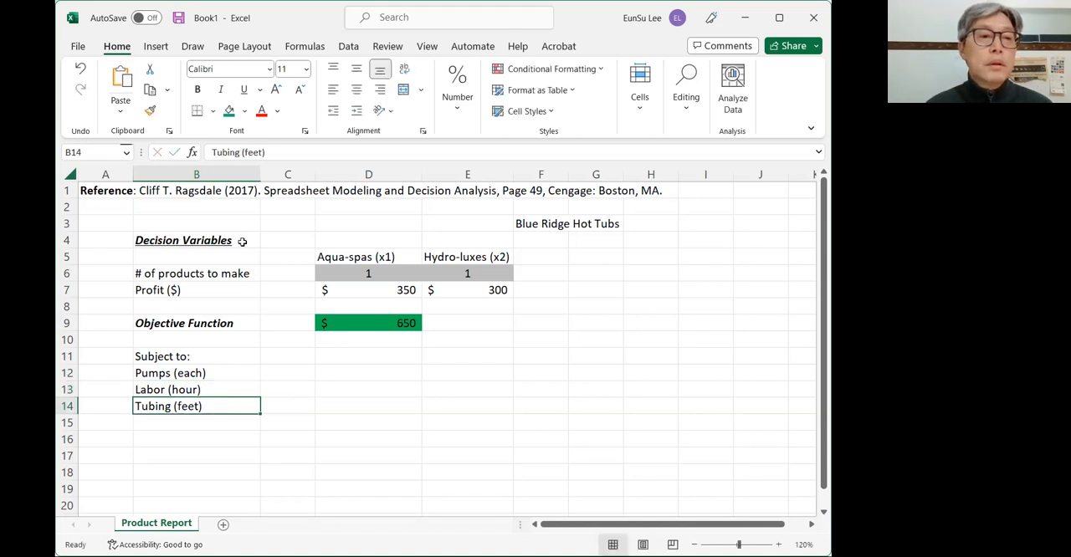
# - Right-align the three constraint labels in B12:B14
pyautogui.moveTo(205, 373); pyautogui.dragTo(207, 406)
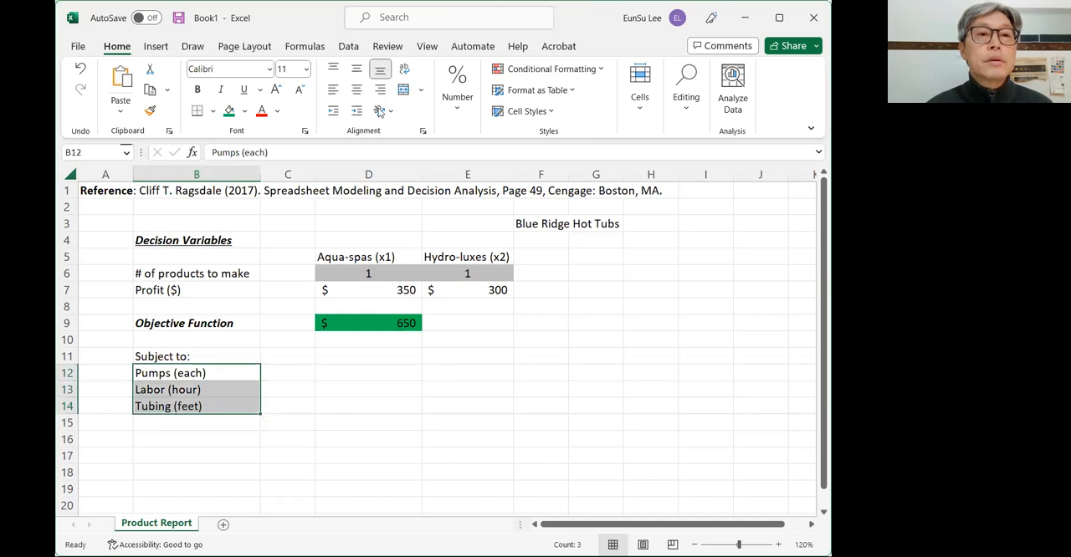
pyautogui.click(381, 92)
pyautogui.click(187, 355)
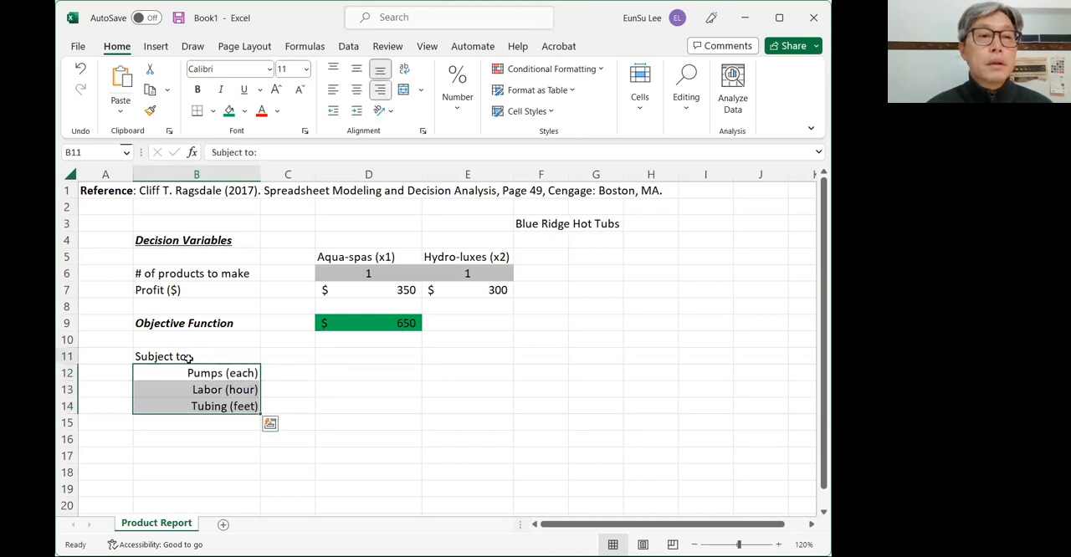
# - Format the "Subject to:" heading in B11 as bold and italic
pyautogui.hotkey('ctrl', 'b')
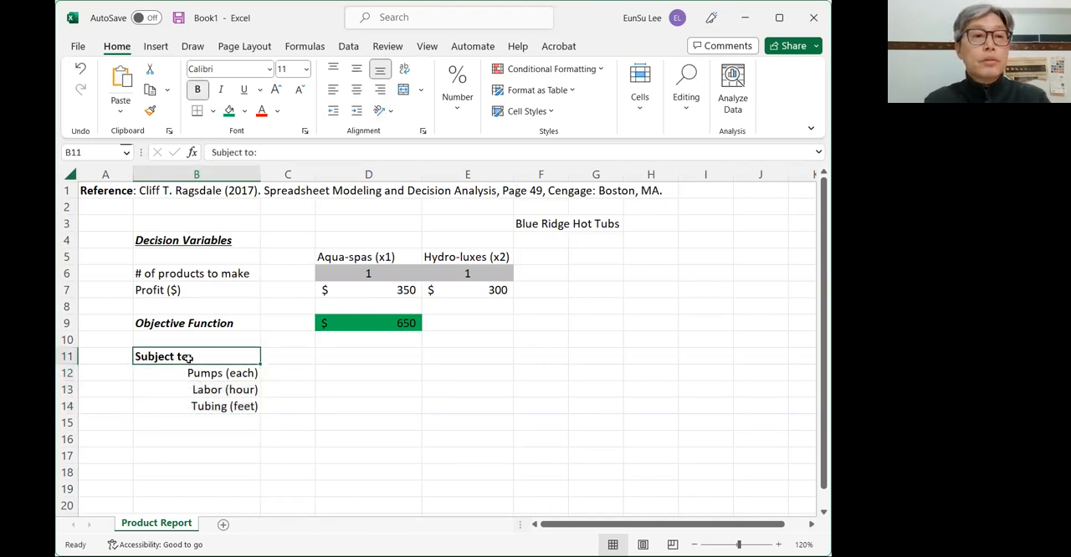
pyautogui.hotkey('ctrl', 'i')
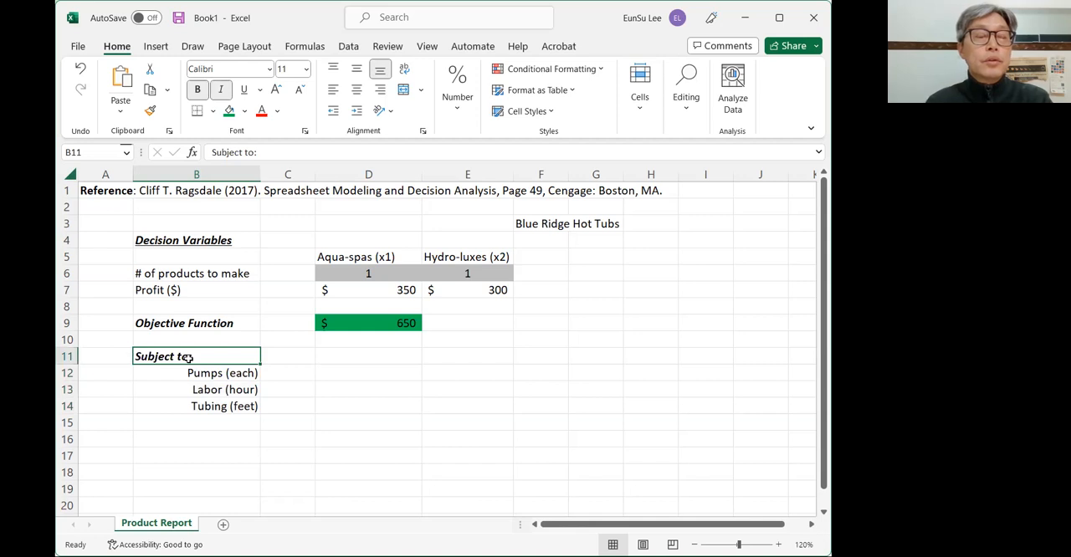
# - Enter the pump requirements per product, 1 in D12 and 1 in E12
pyautogui.click(399, 374)
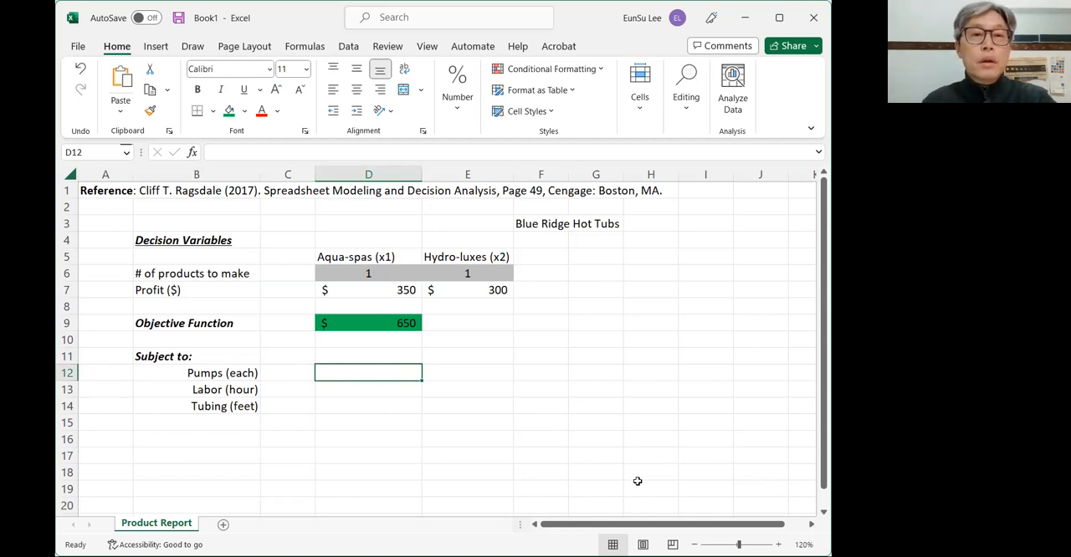
pyautogui.write('1')
pyautogui.press('Tab')
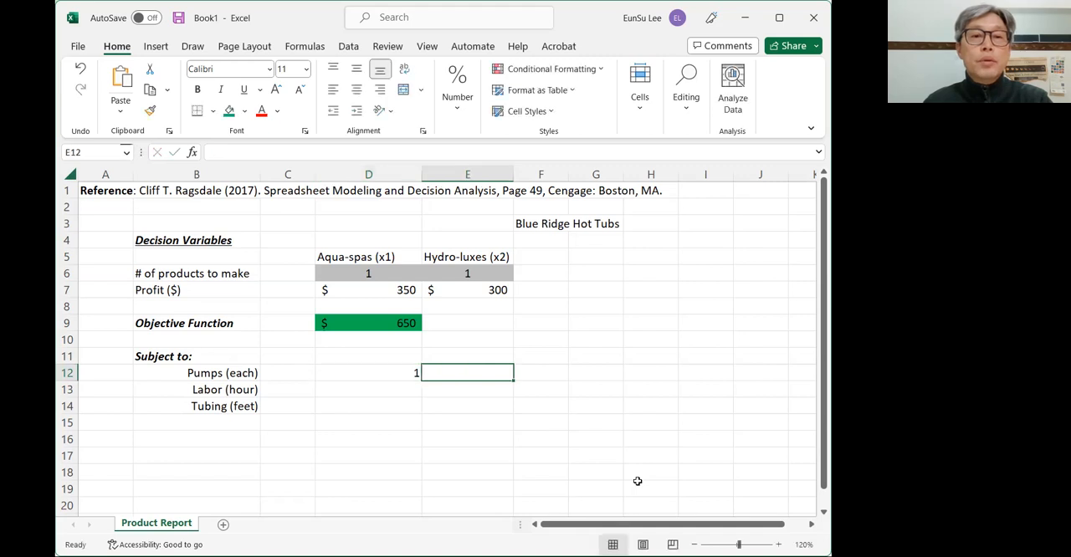
pyautogui.write('1')
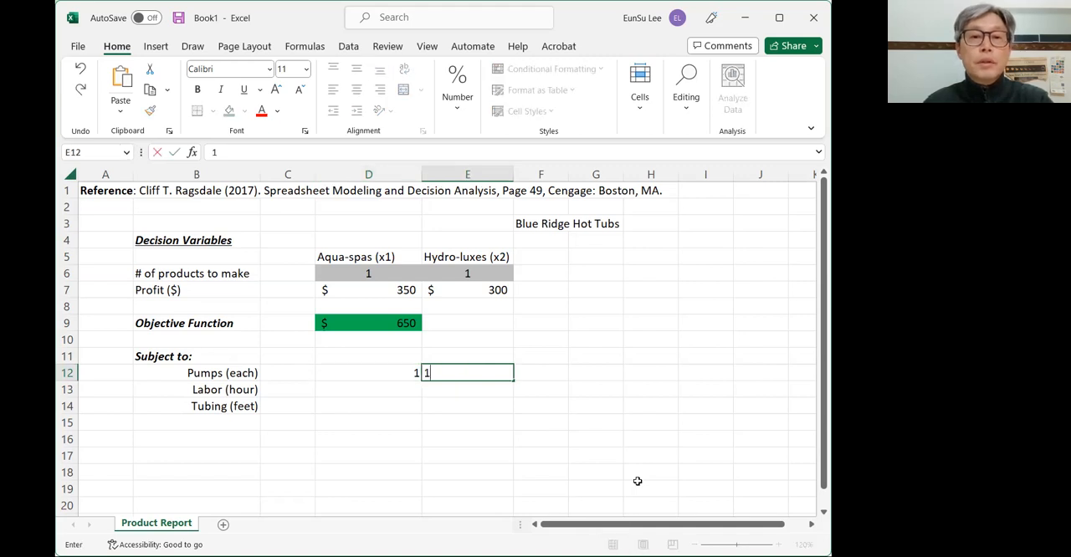
pyautogui.press('Tab')
pyautogui.press('Return')
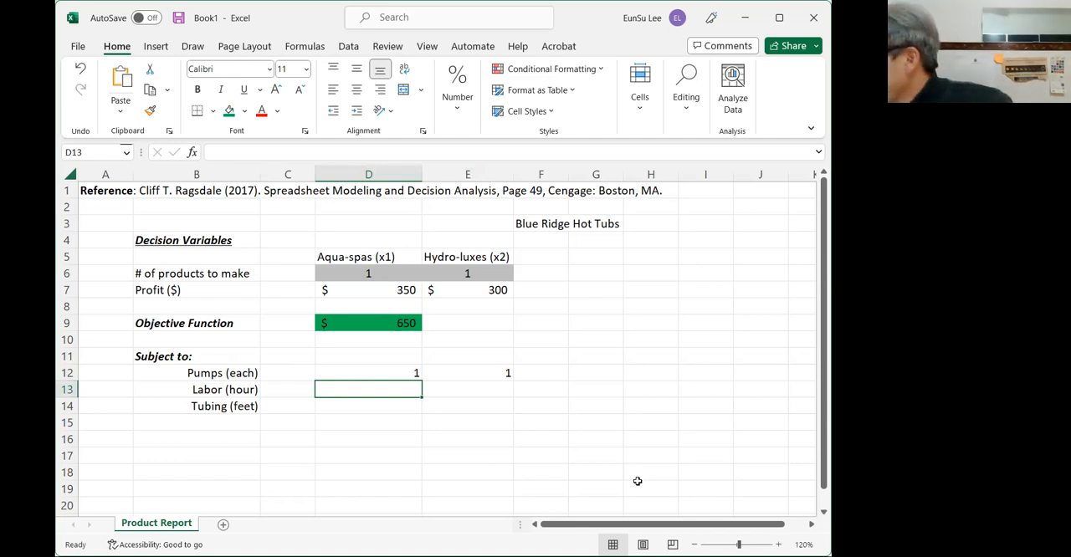
# - Enter the labor hours per product, 9 in D13 and 6 in E13
pyautogui.write('9')
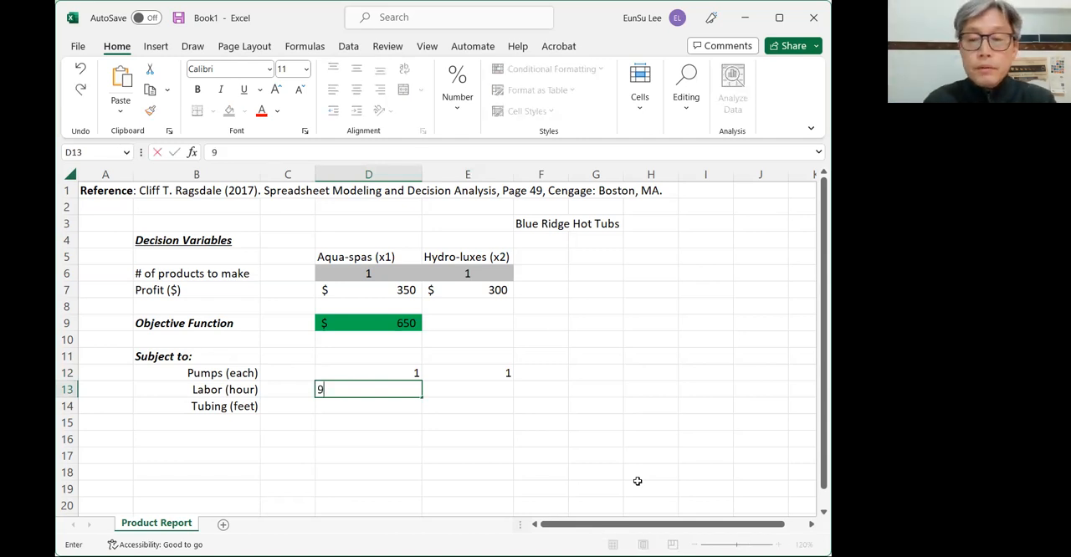
pyautogui.press('Tab')
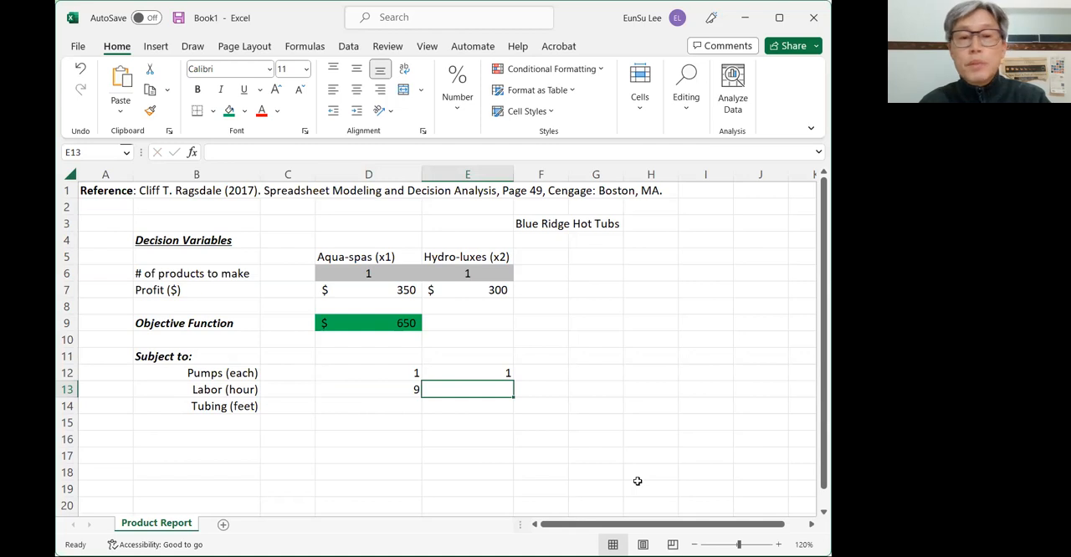
pyautogui.write('6')
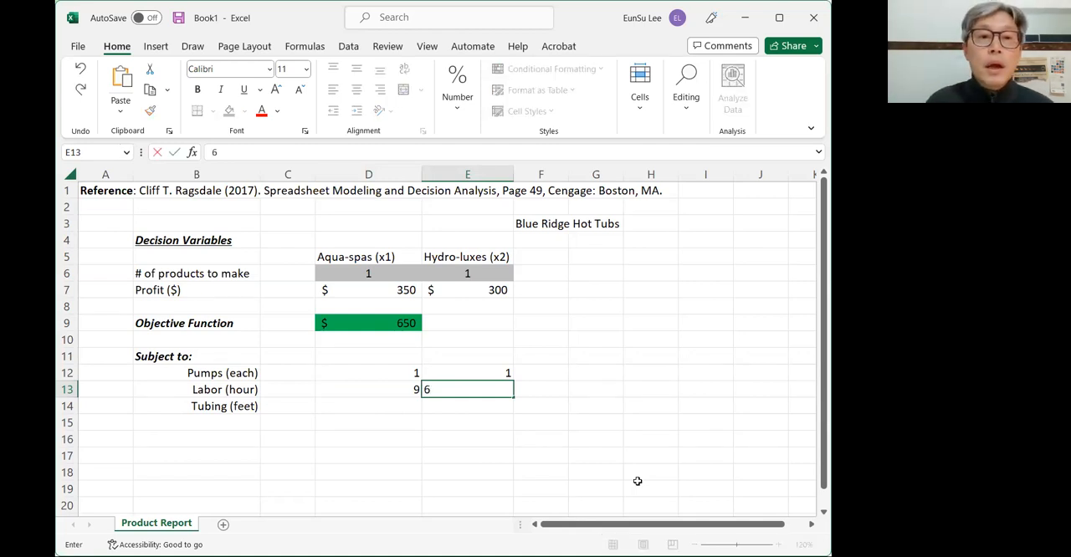
pyautogui.press('Tab')
pyautogui.press('Down')
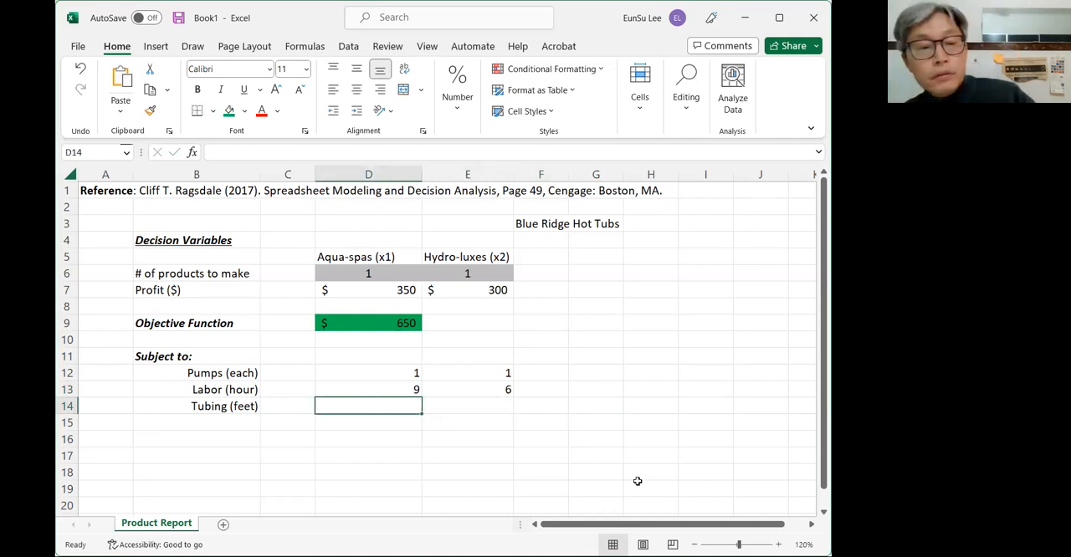
# - Enter the tubing feet per product, 12 in D14 and 16 in E14
pyautogui.write('12')
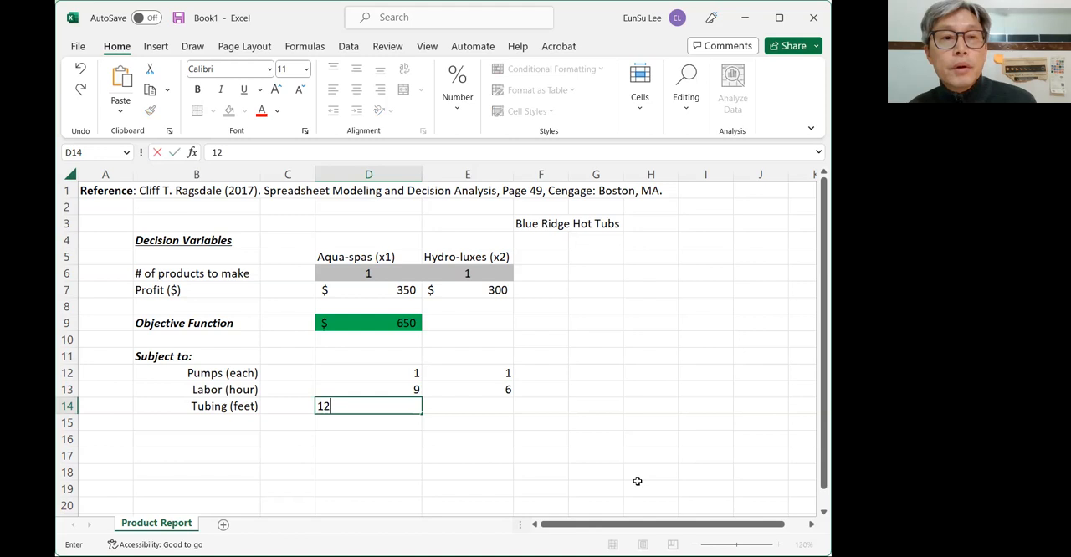
pyautogui.press('Tab')
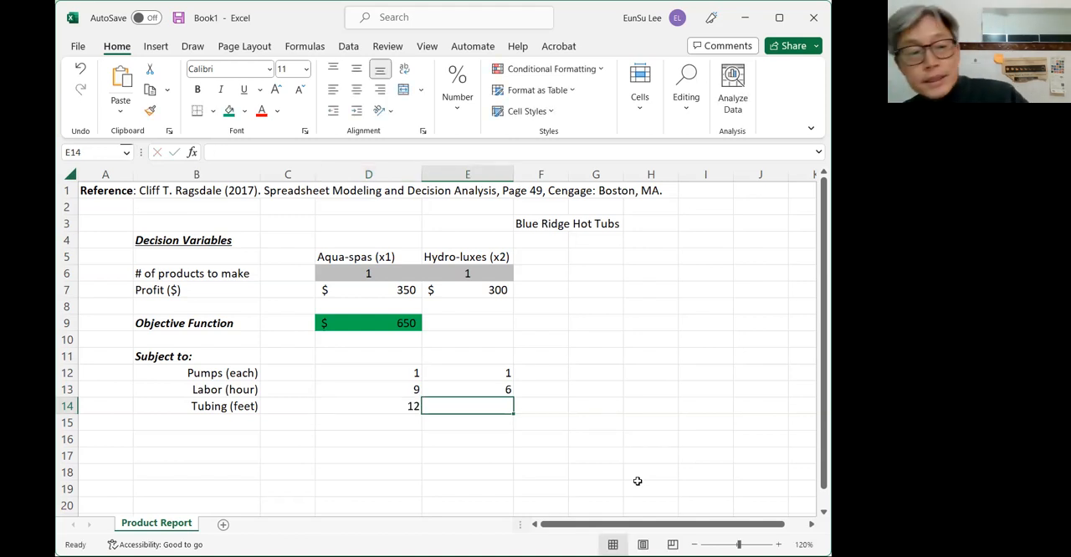
pyautogui.write('1')
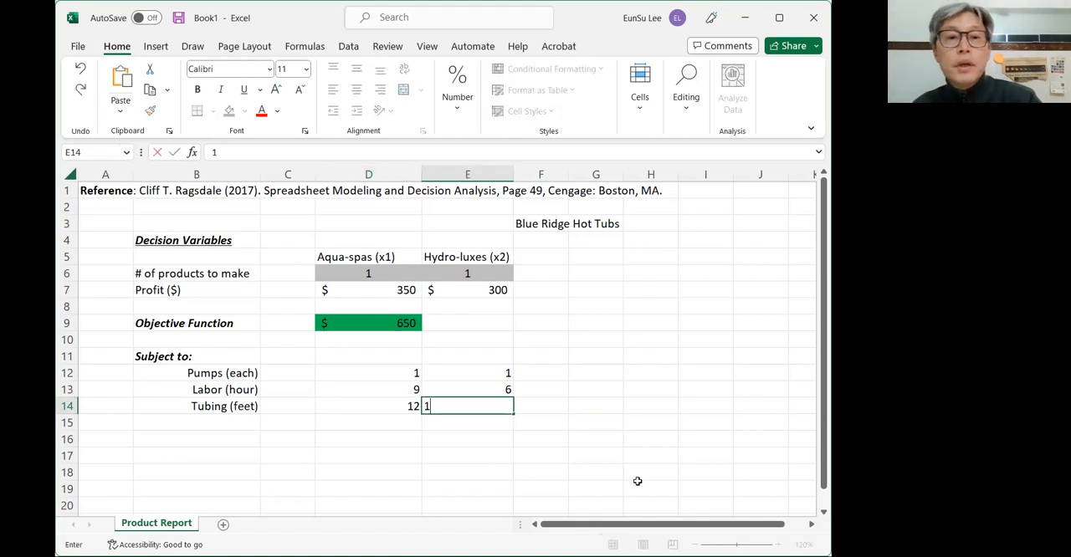
pyautogui.write('6')
pyautogui.press('Tab')
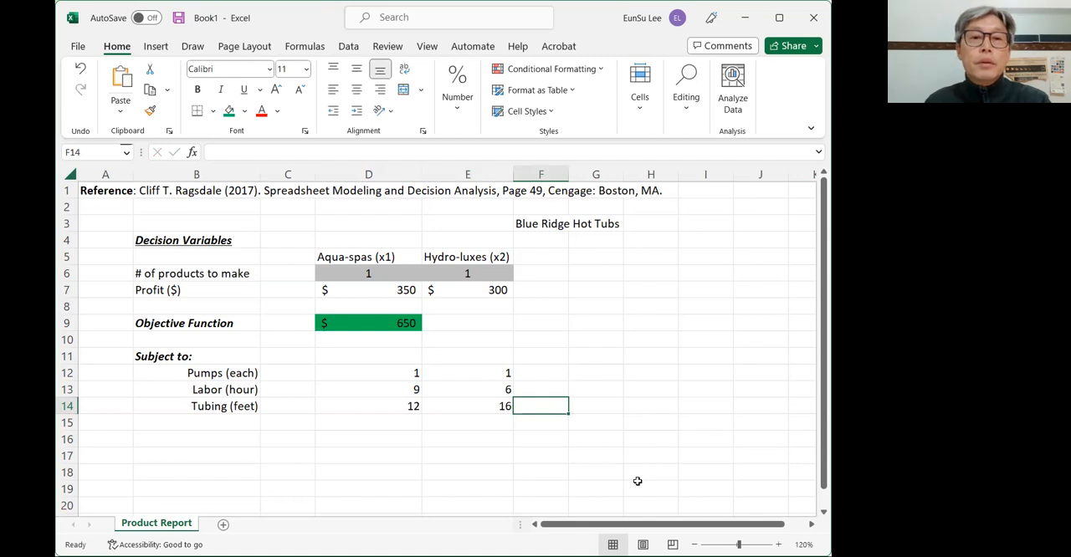
# - Center the constraint coefficients in D12:E14 horizontally
pyautogui.press('Left')
pyautogui.hotkey('shift', 'Left')
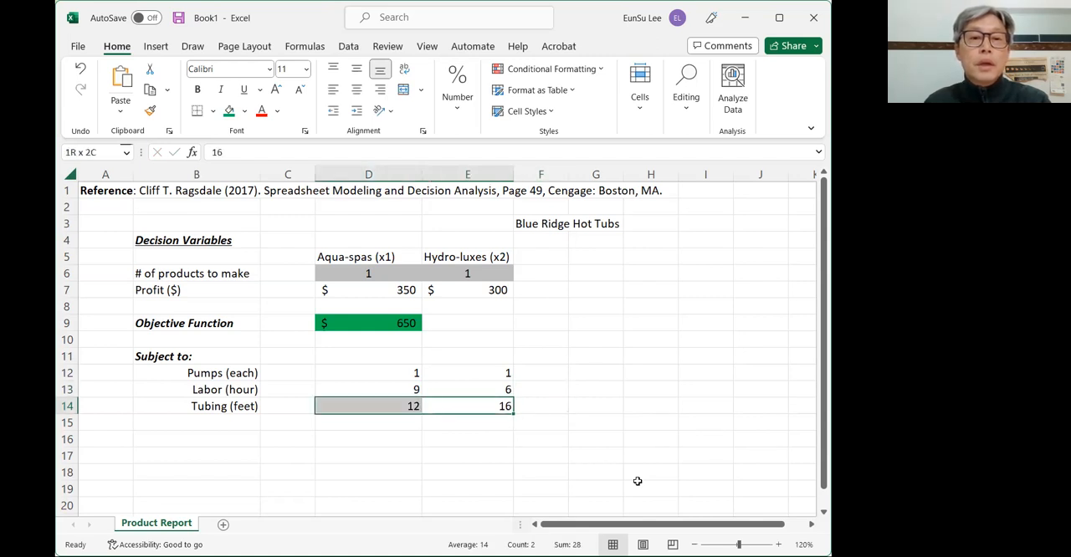
pyautogui.hotkey('shift', 'Up')
pyautogui.hotkey('shift', 'Up')
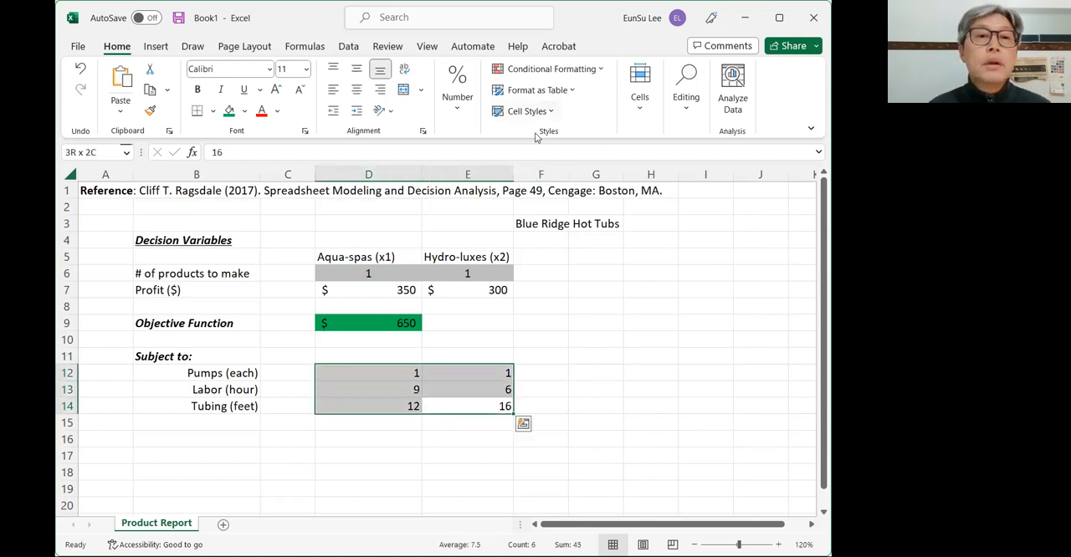
pyautogui.click(356, 90)
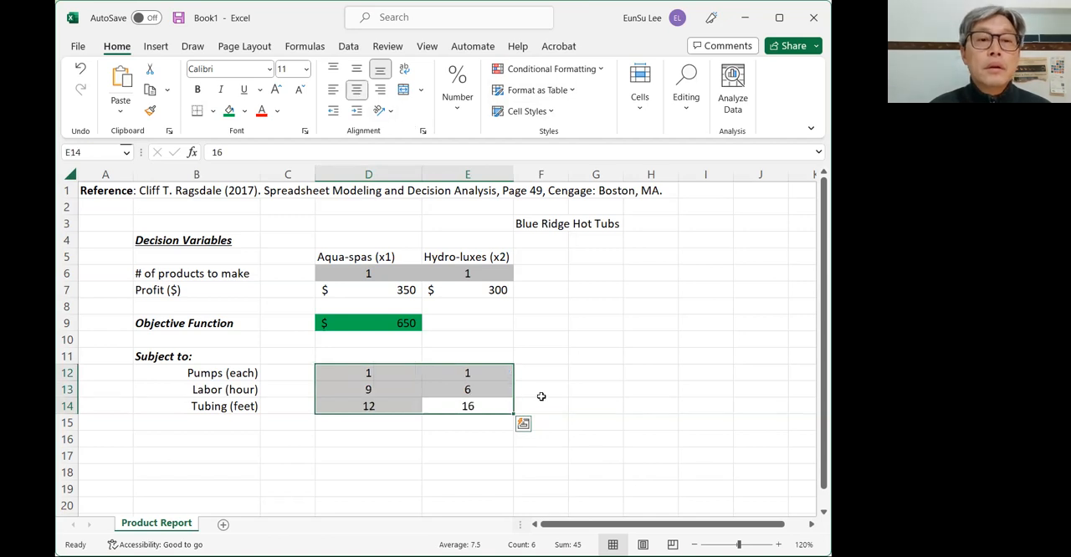
pyautogui.click(582, 372)
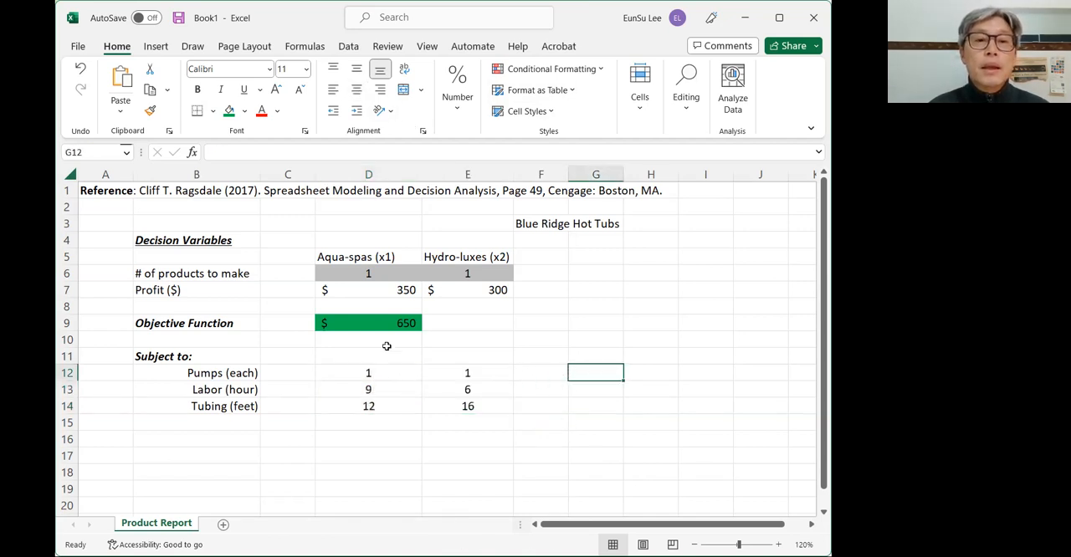
# - Review the unit profits in D7:E7 and the constraint coefficients in D12:E14
pyautogui.moveTo(388, 291); pyautogui.dragTo(433, 287)
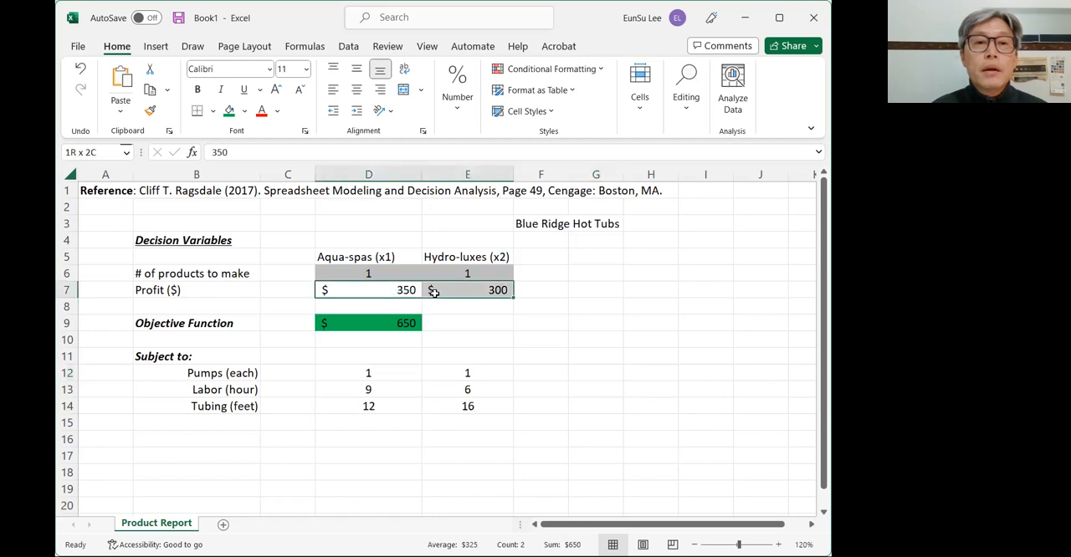
pyautogui.click(369, 374)
pyautogui.click(461, 376)
pyautogui.click(450, 394)
pyautogui.click(381, 409)
pyautogui.click(472, 407)
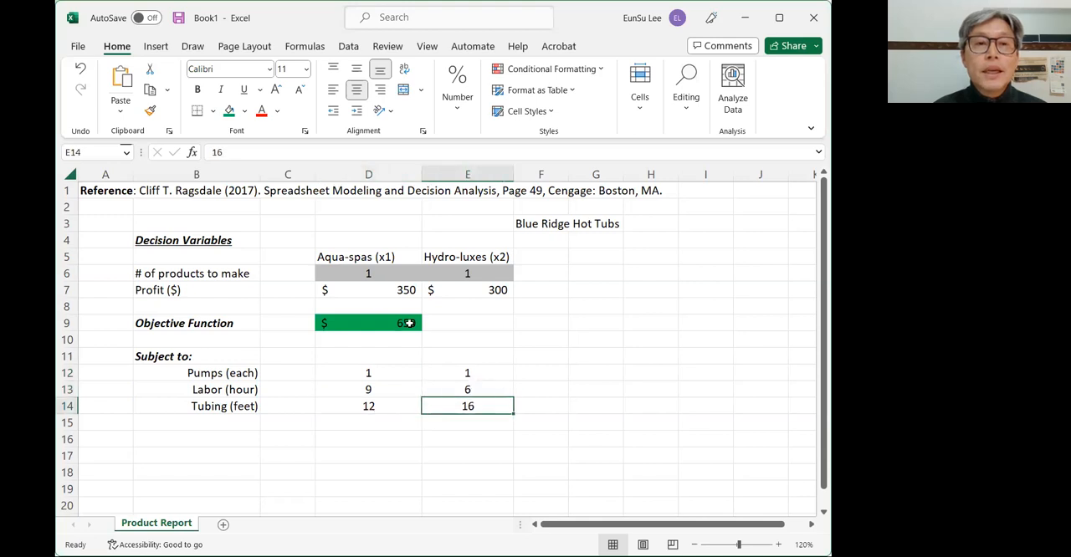
pyautogui.click(391, 290)
pyautogui.click(491, 289)
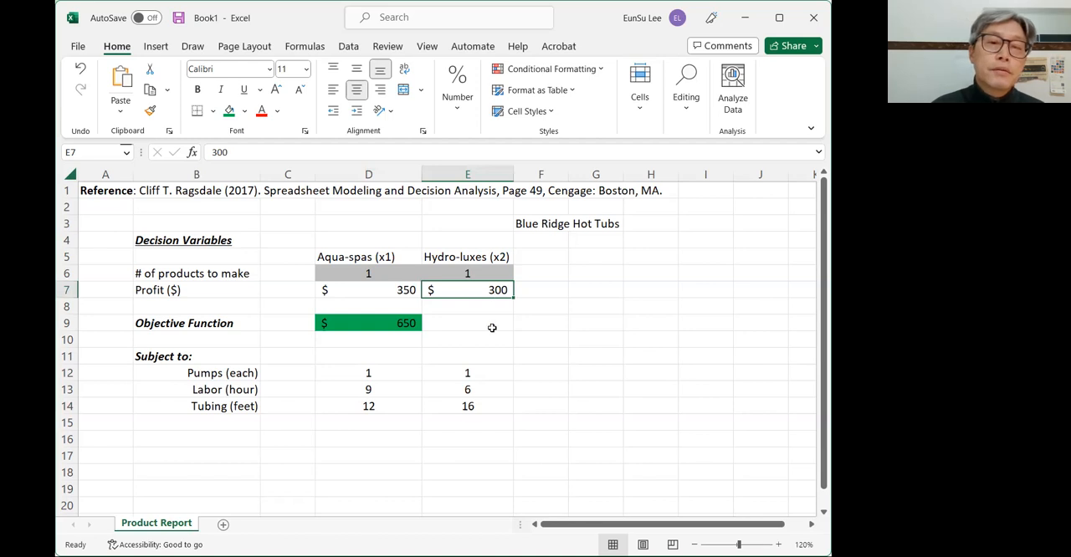
pyautogui.moveTo(368, 373); pyautogui.dragTo(459, 407)
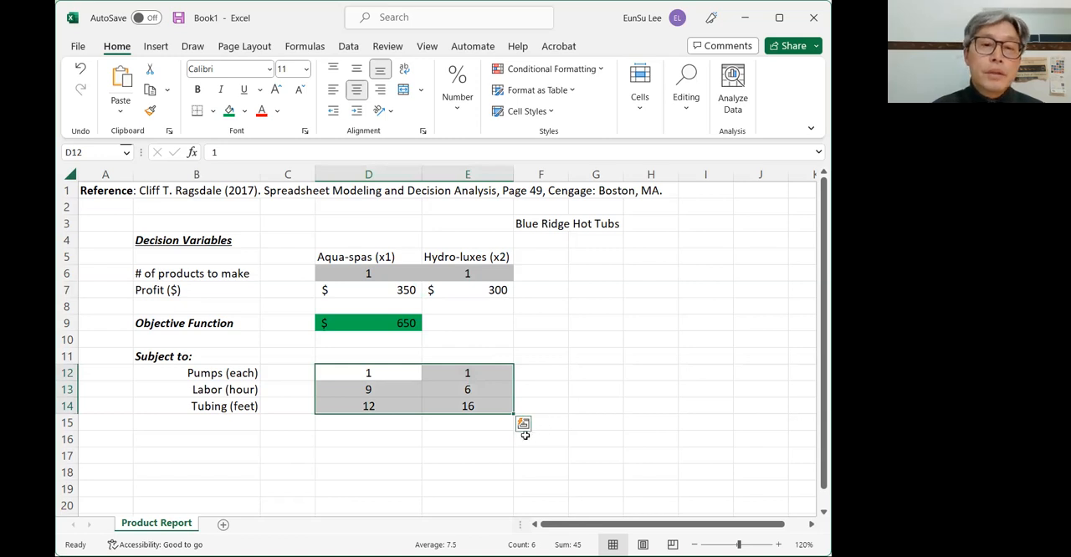
pyautogui.click(439, 427)
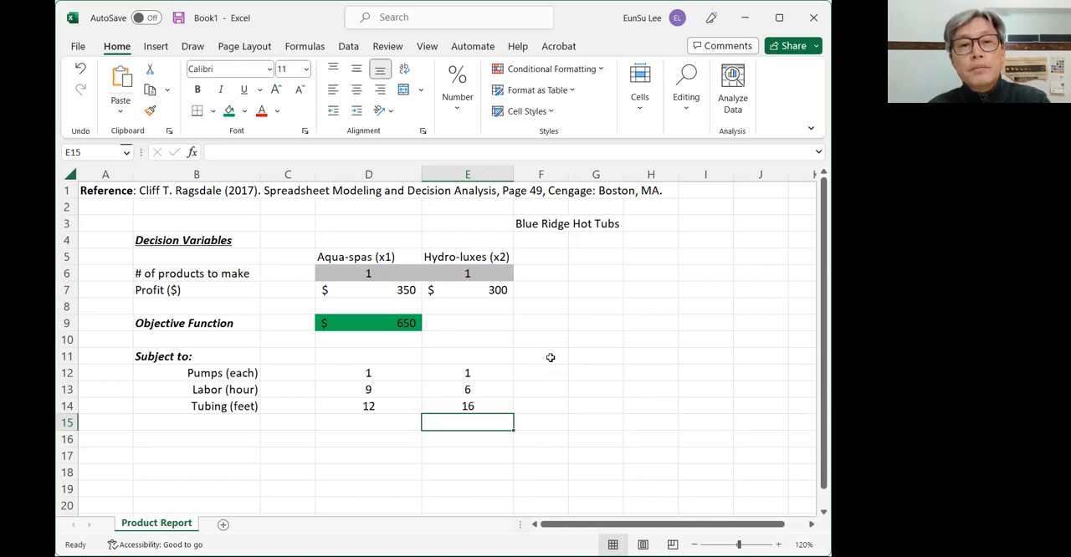
# - Add the column header "LHS" in cell F11 beside the constraint coefficients
pyautogui.click(552, 358)
pyautogui.write('L')
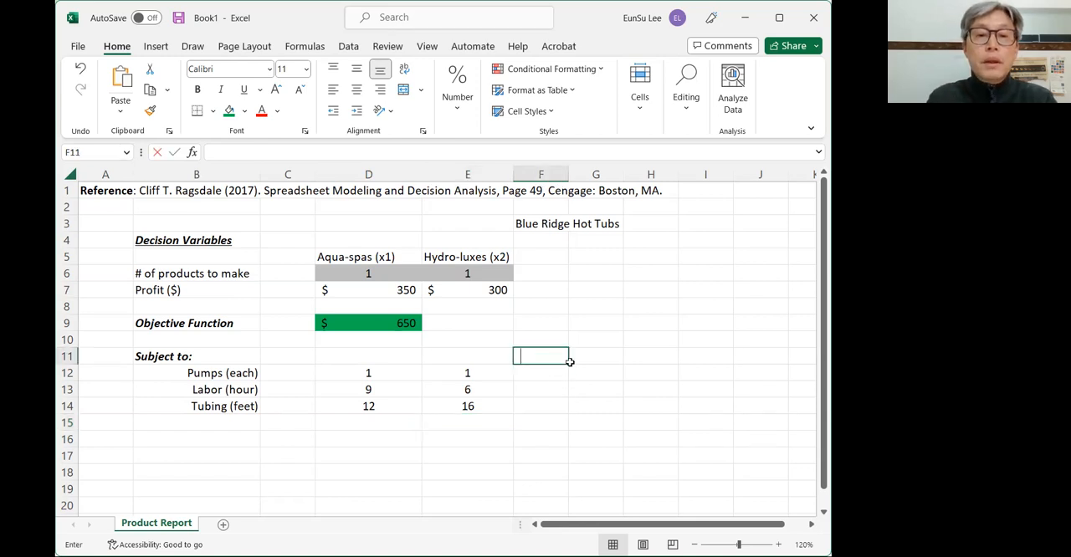
pyautogui.write('HS')
pyautogui.press('Return')
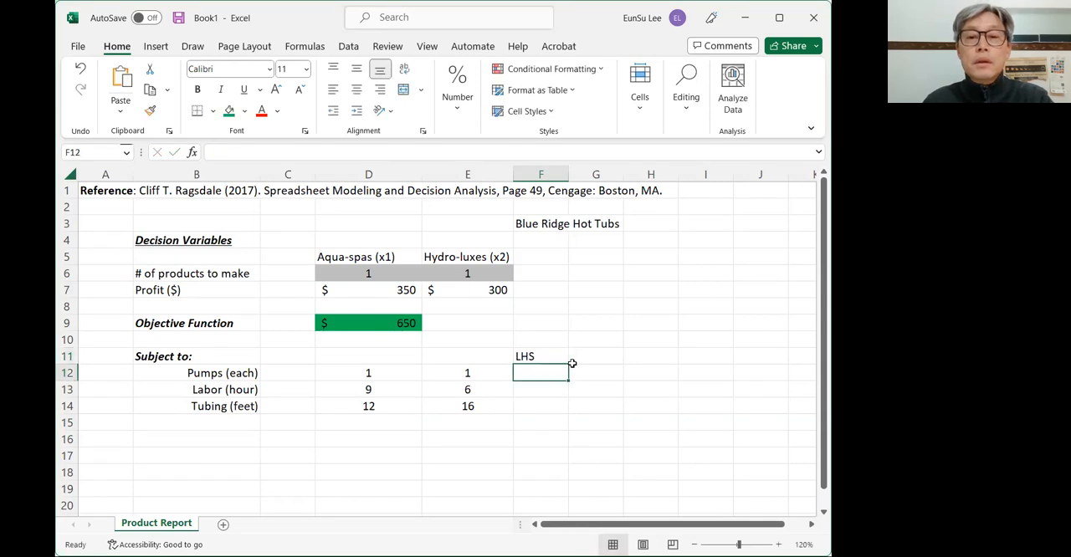
# - Enter the pumps constraint formula =D12*D6+E12*E6 in cell F12
pyautogui.write('=')
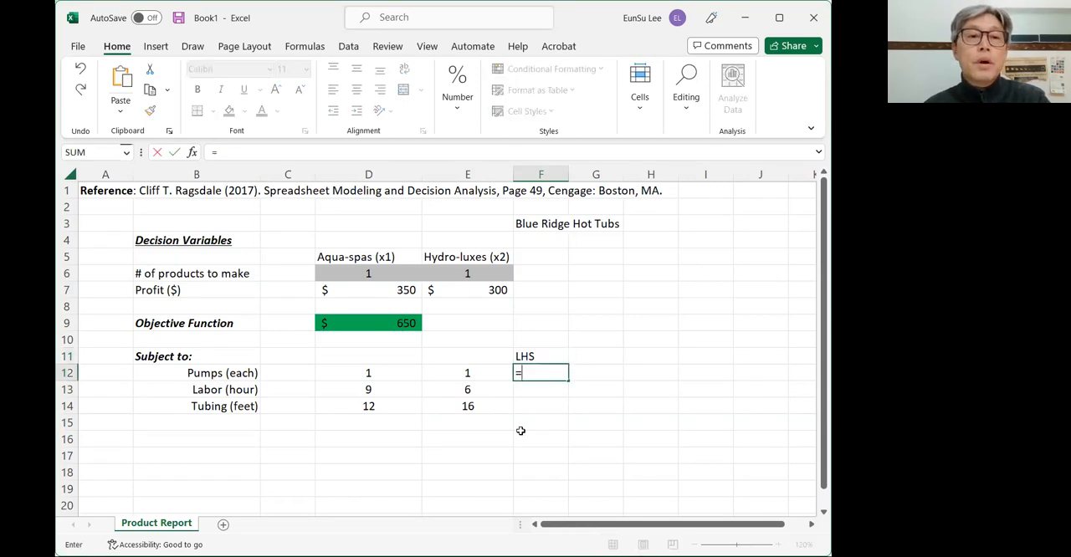
pyautogui.click(384, 371)
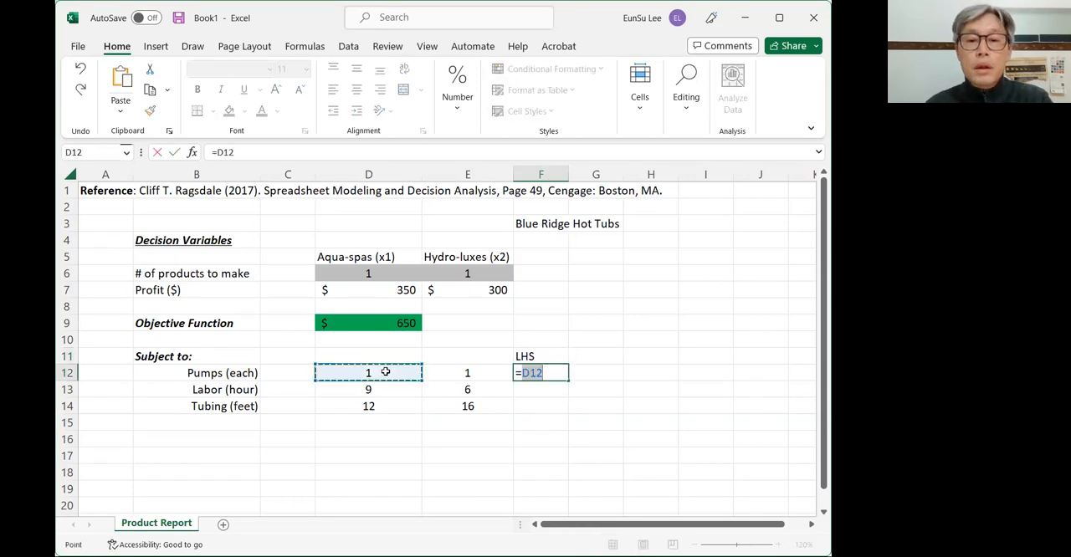
pyautogui.write('*')
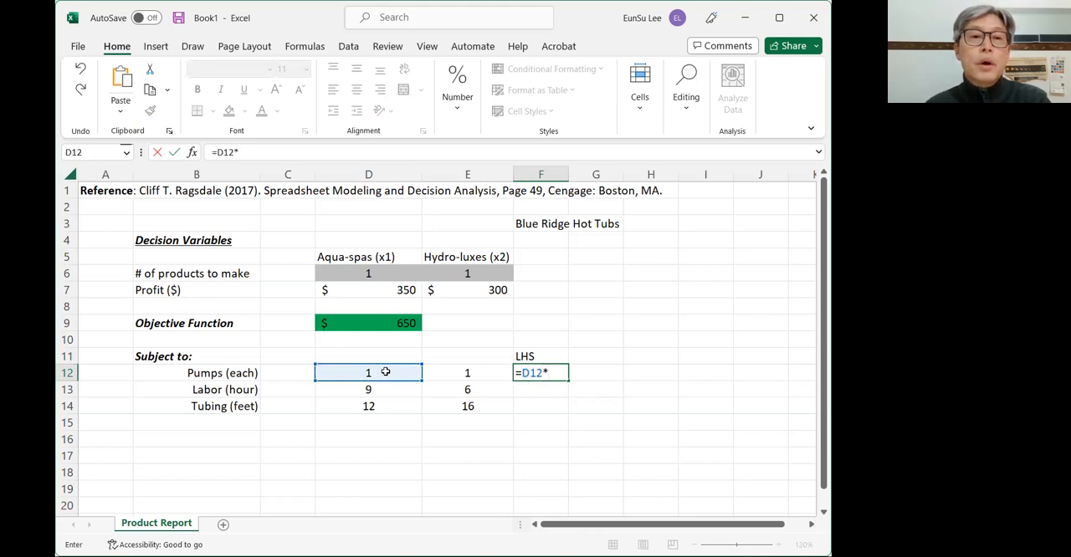
pyautogui.click(380, 273)
pyautogui.write('+')
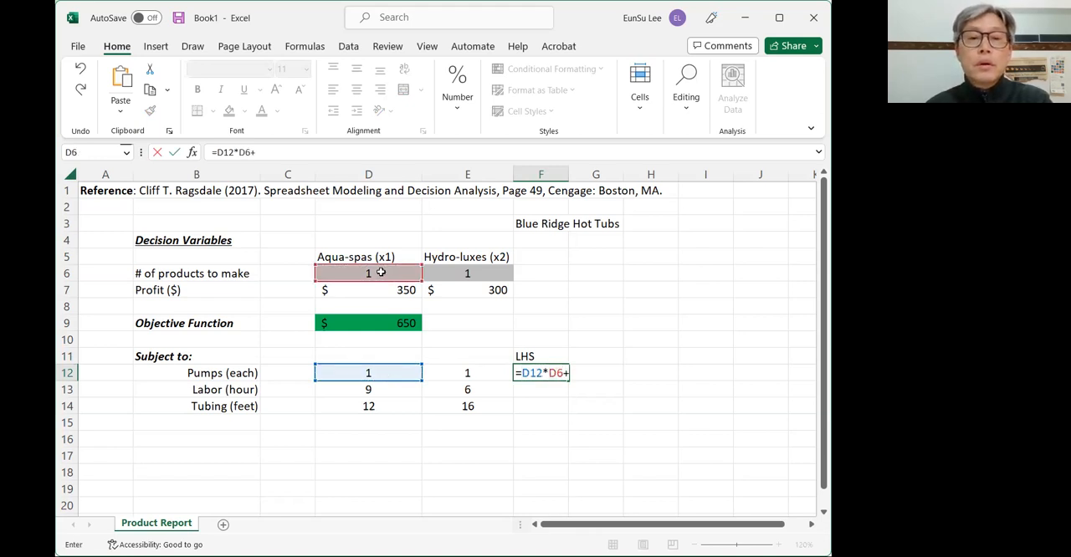
pyautogui.click(485, 373)
pyautogui.write('*')
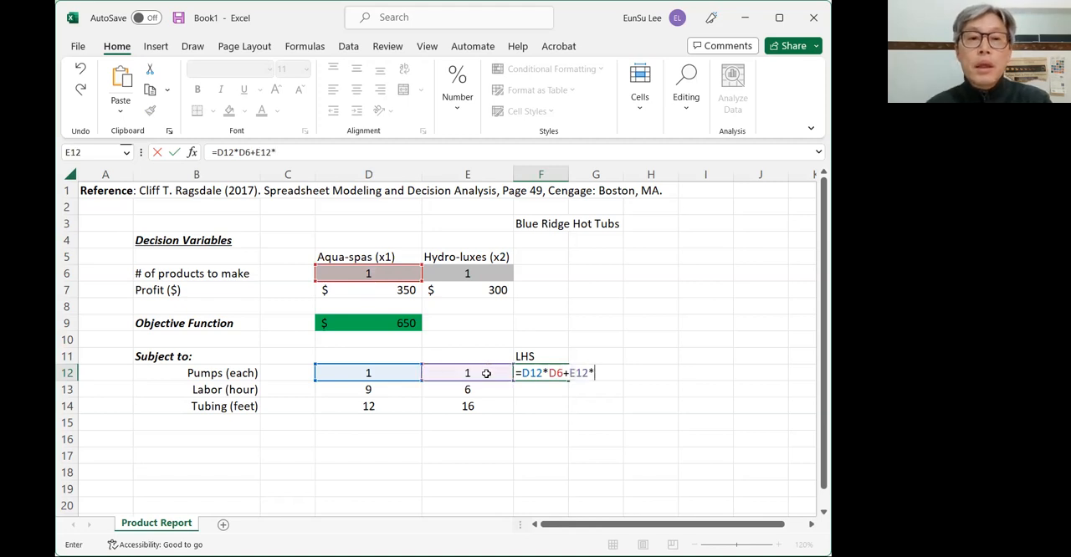
pyautogui.click(470, 271)
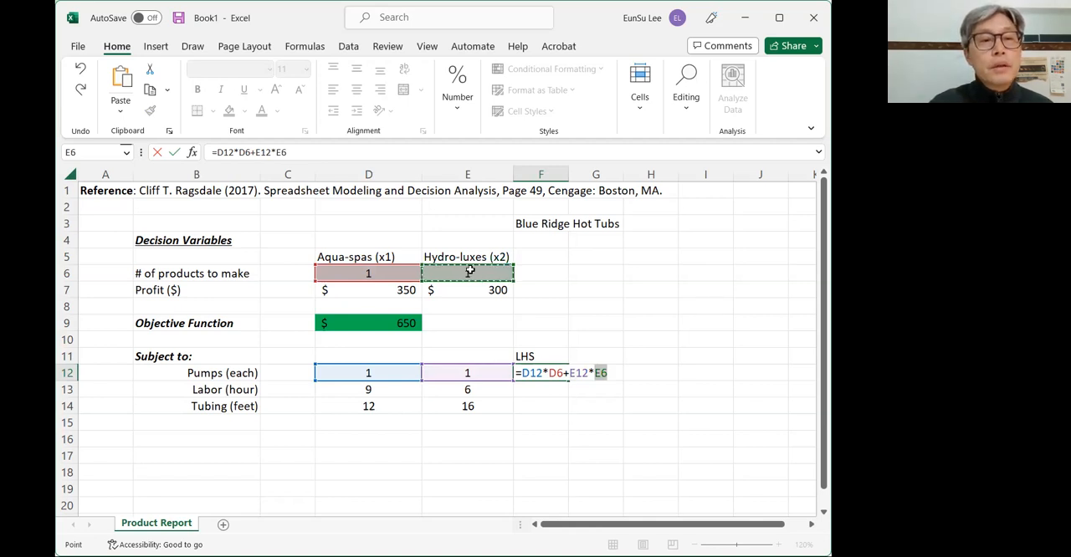
pyautogui.press('Return')
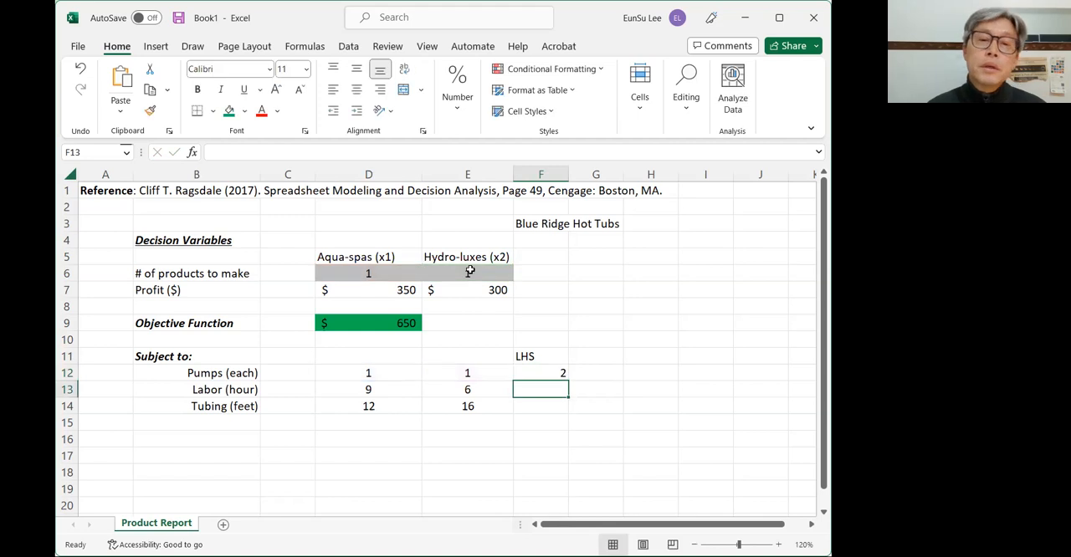
# - Make the decision-variable references in the F12 formula absolute so it reads =D12*$D$6+E12*$E$6
pyautogui.click(541, 371)
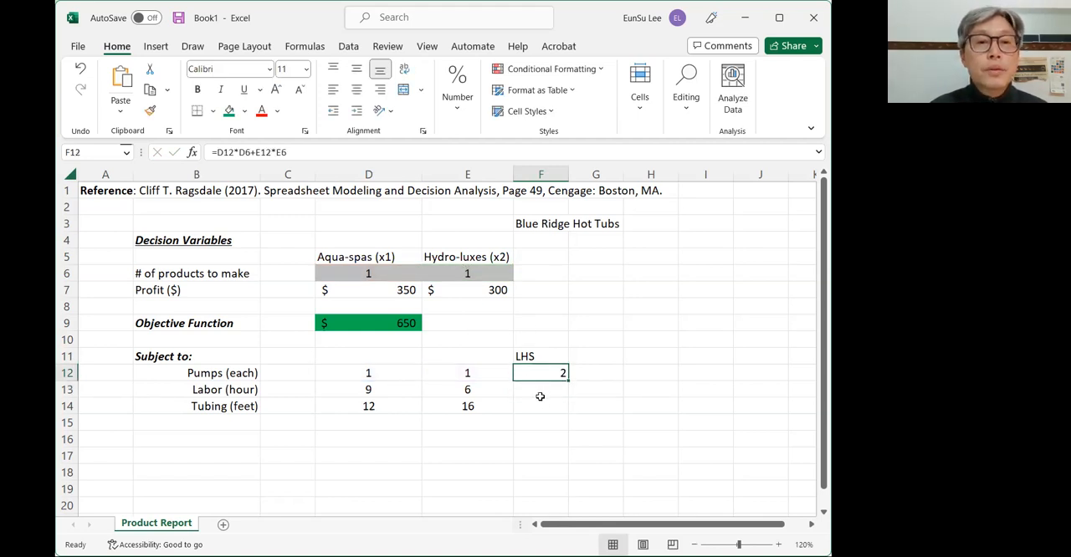
pyautogui.doubleClick(243, 153)
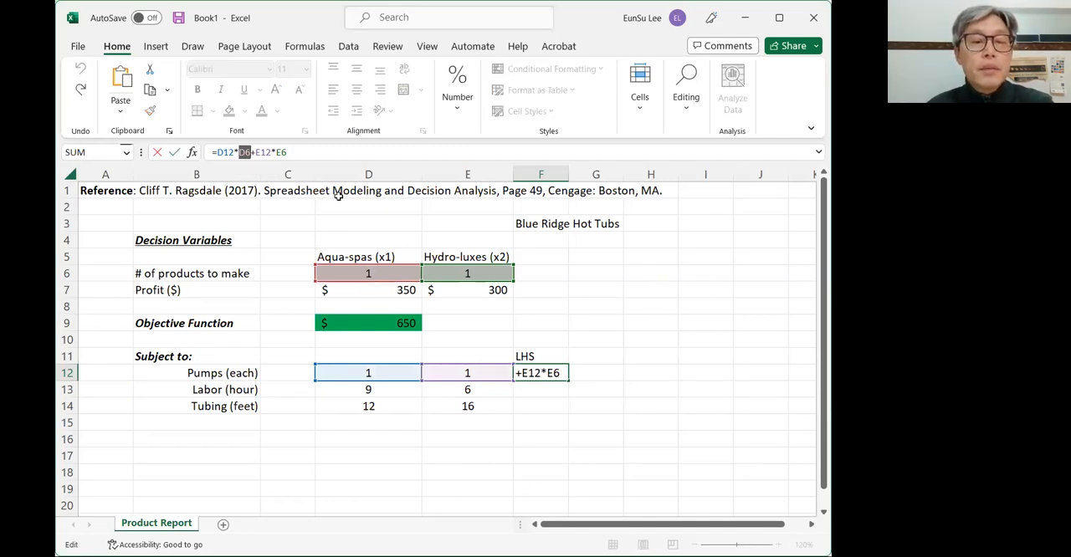
pyautogui.press('F4')
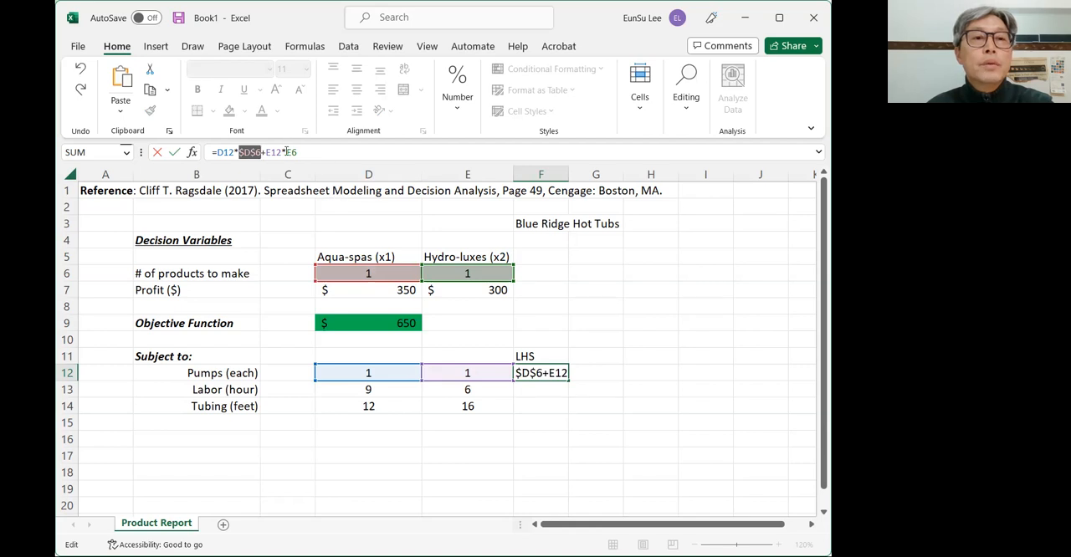
pyautogui.moveTo(286, 152); pyautogui.dragTo(299, 151)
pyautogui.press('F4')
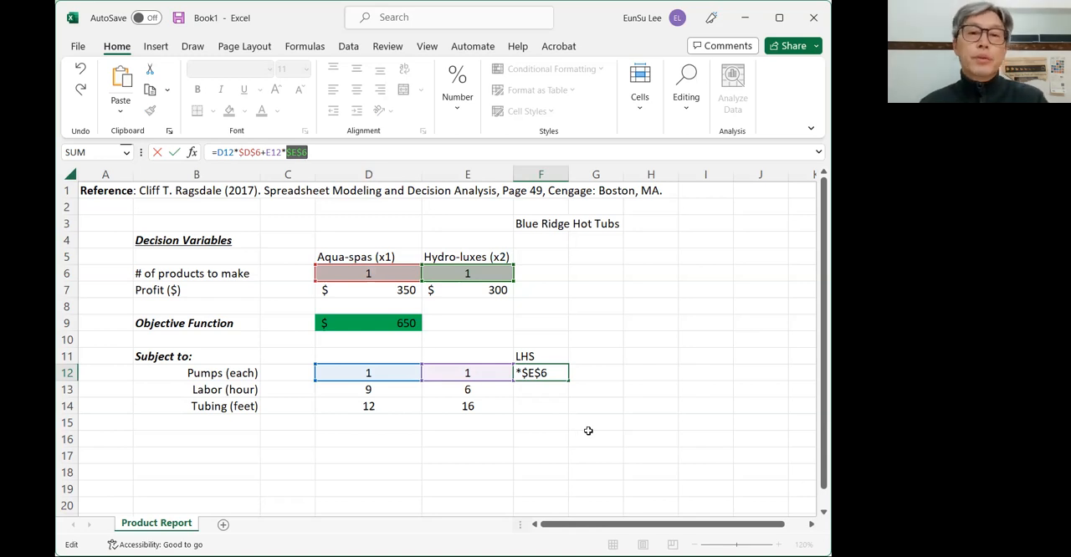
pyautogui.press('Return')
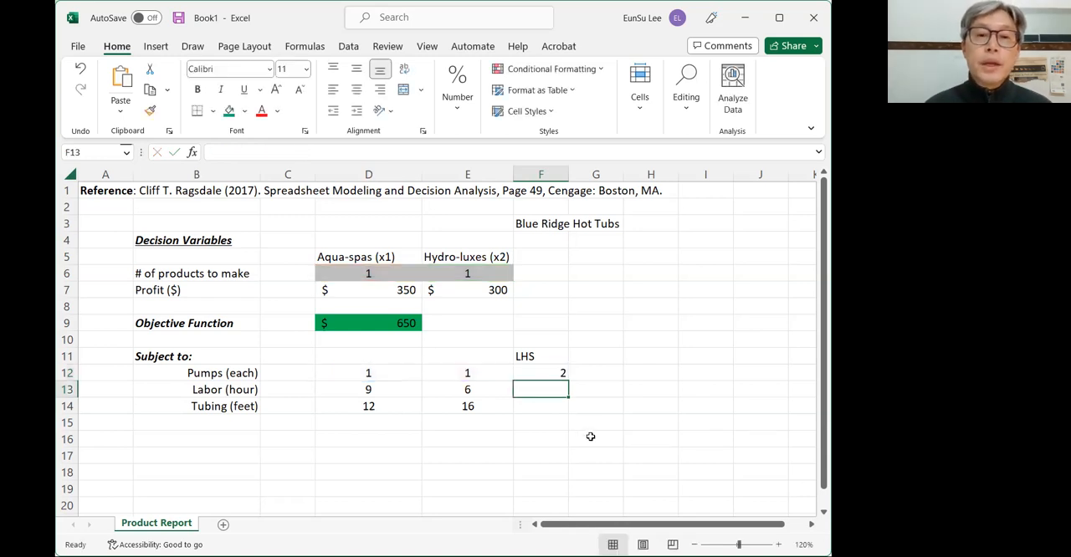
# - Copy the pumps LHS formula from F12 down through F14 and fill F12:F14 with standard red
pyautogui.click(561, 375)
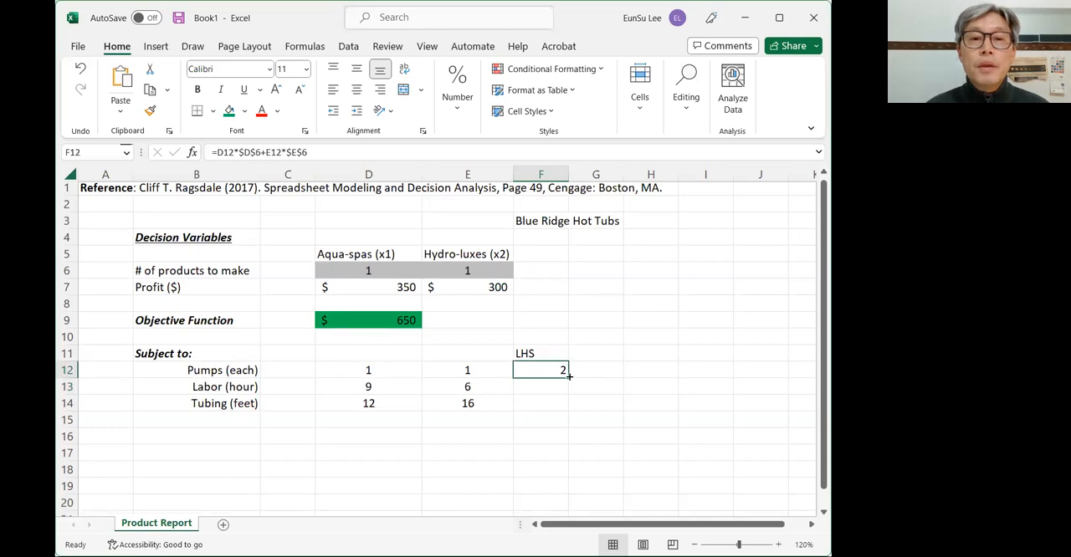
pyautogui.moveTo(567, 377); pyautogui.dragTo(560, 405)
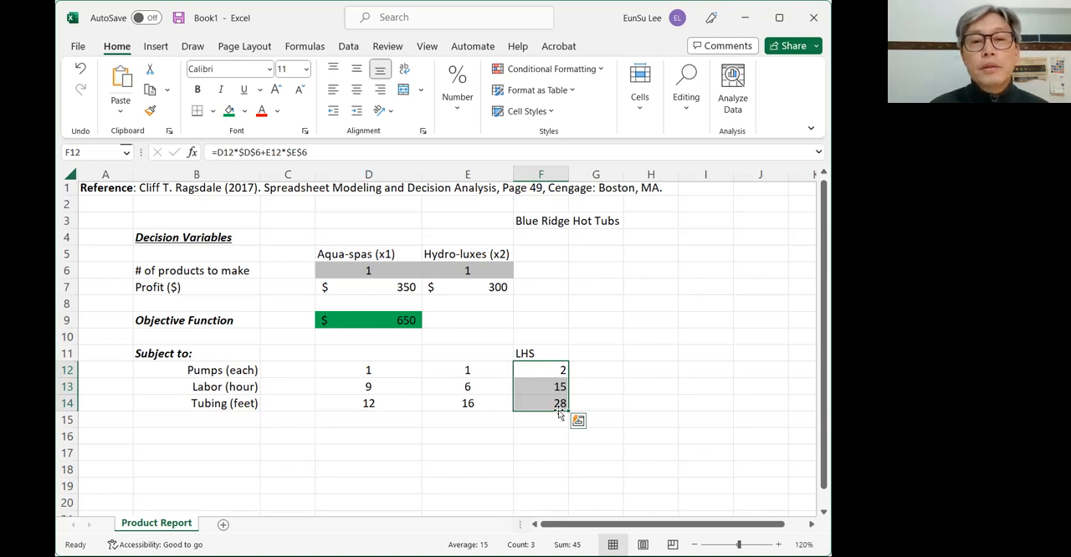
pyautogui.click(244, 111)
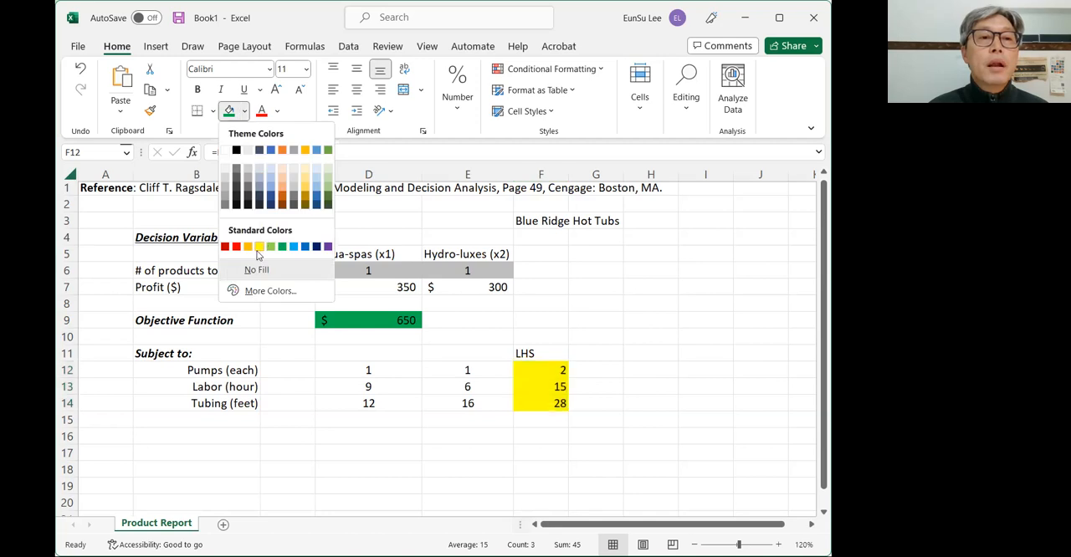
pyautogui.click(236, 248)
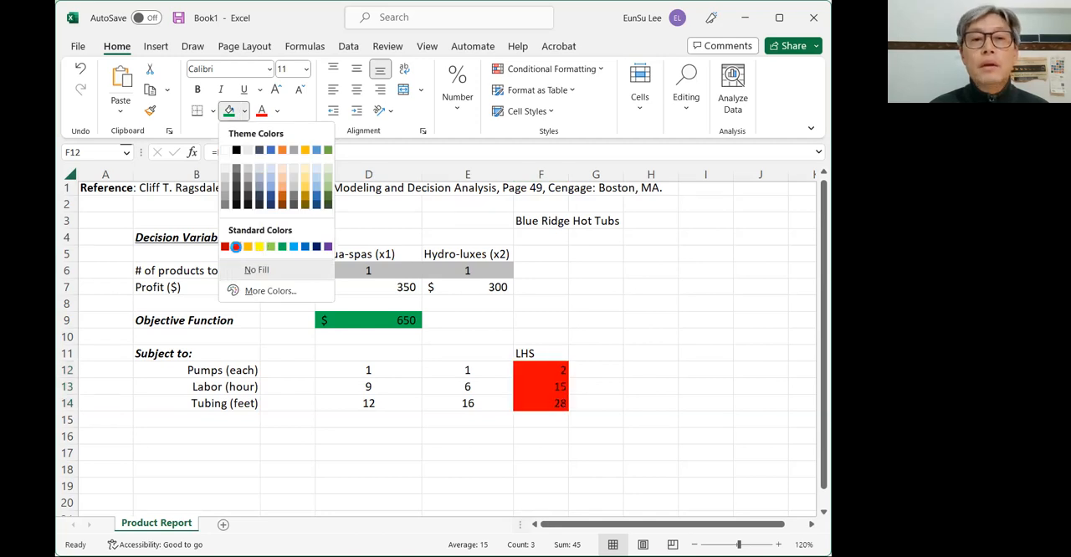
# - Enter the pumps constraint's "<=" sign in G12 and its limit of 200 in H12
pyautogui.click(597, 372)
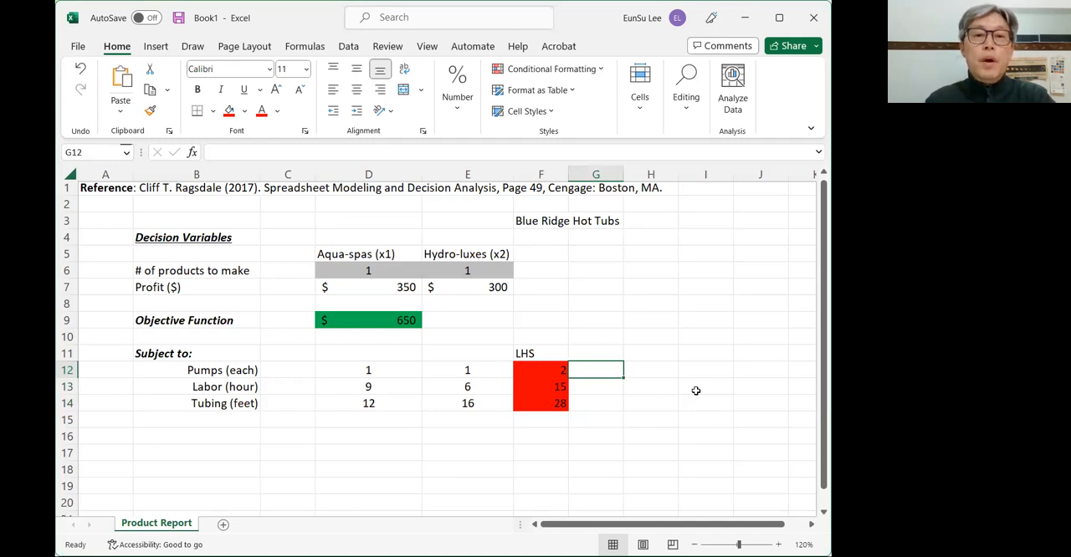
pyautogui.write('<=')
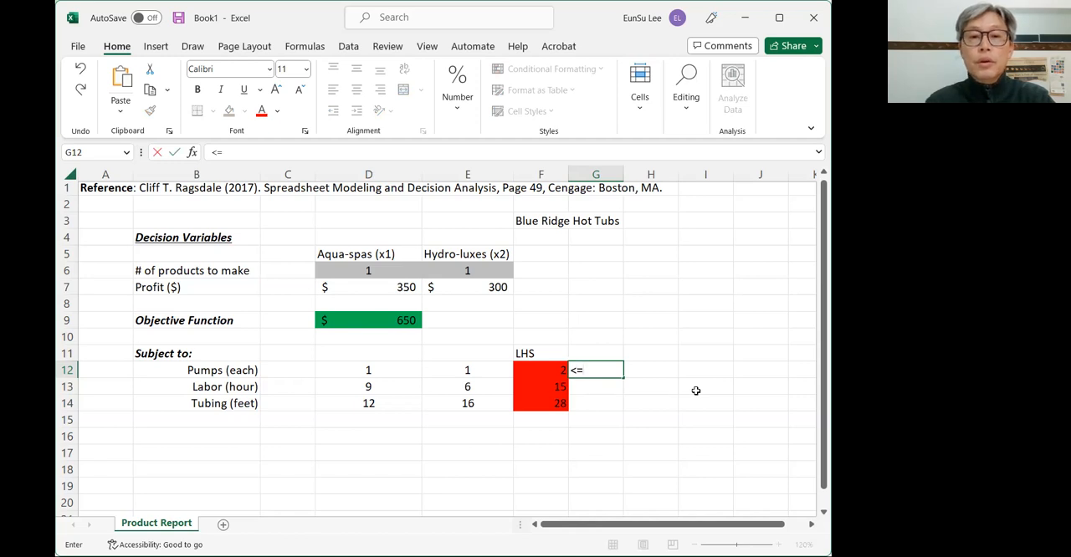
pyautogui.press('Tab')
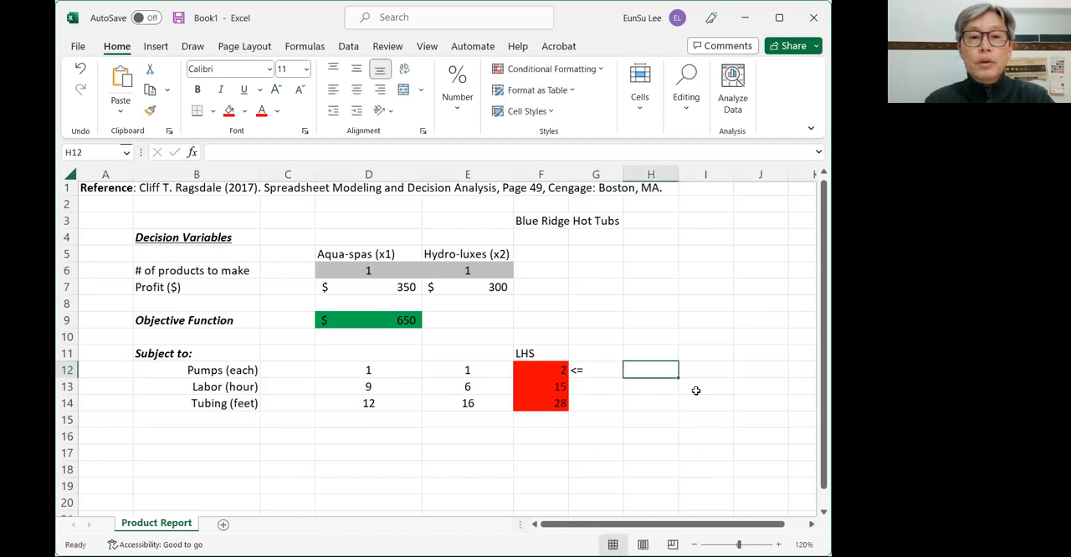
pyautogui.write('200')
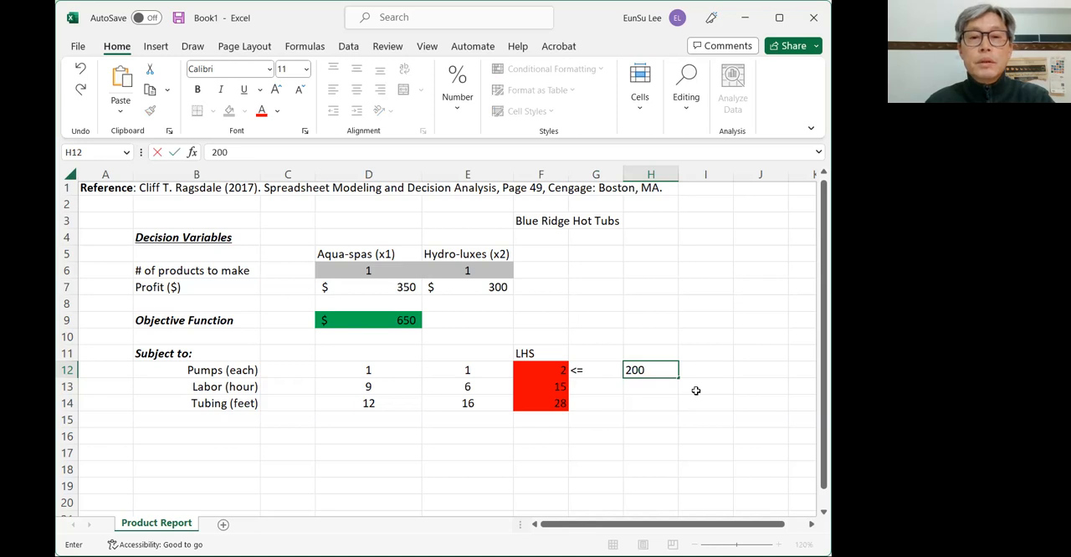
pyautogui.press('Return')
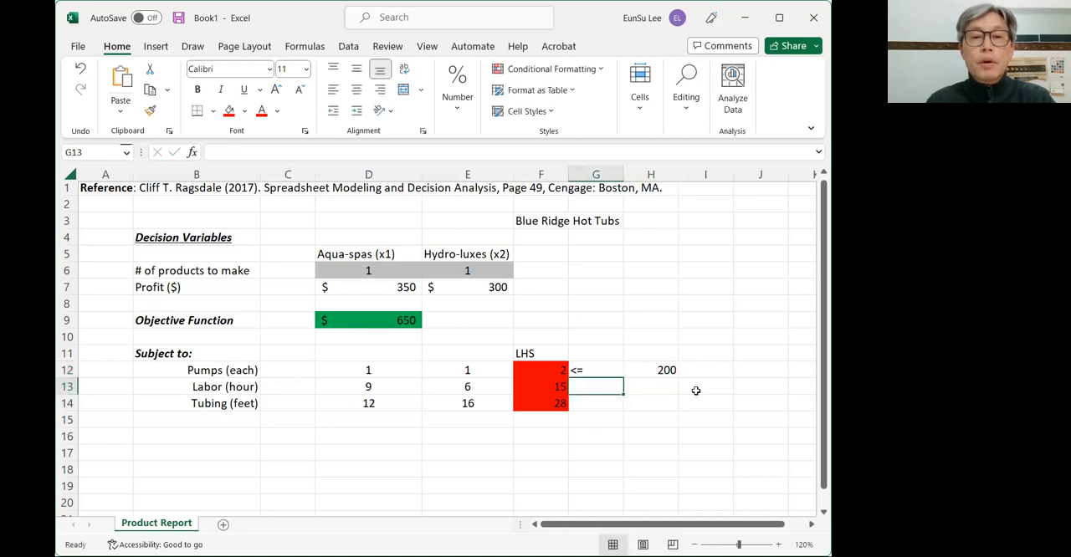
# - Enter the labor constraint's "<=" sign in G13 and its limit of 1566 in H13
pyautogui.write('<=')
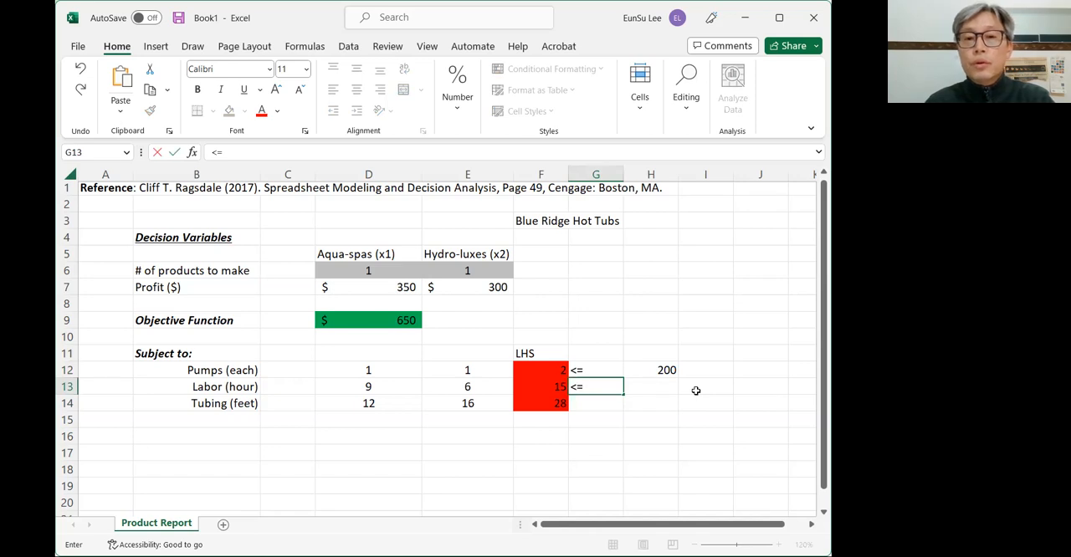
pyautogui.press('Tab')
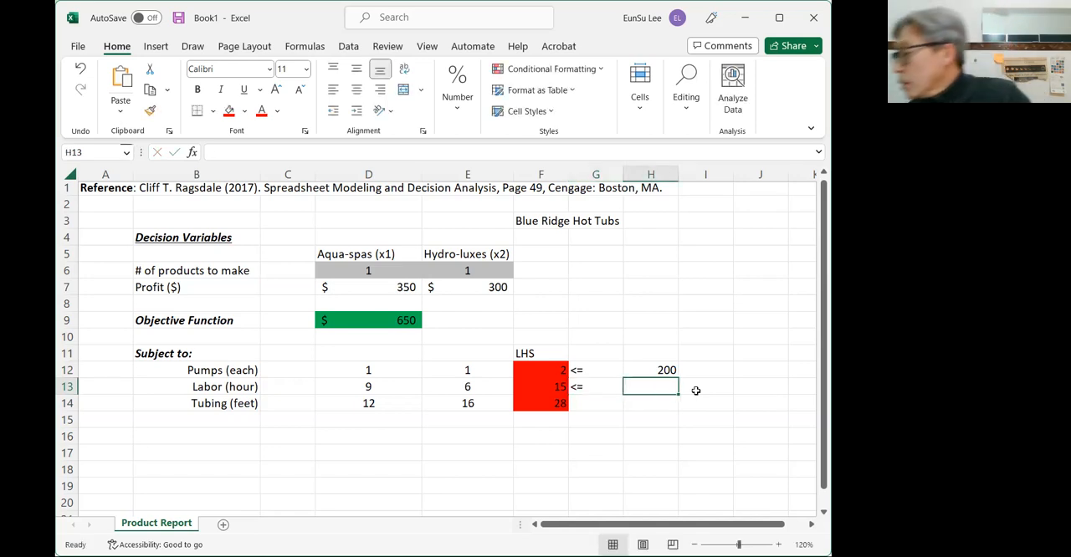
pyautogui.write('15')
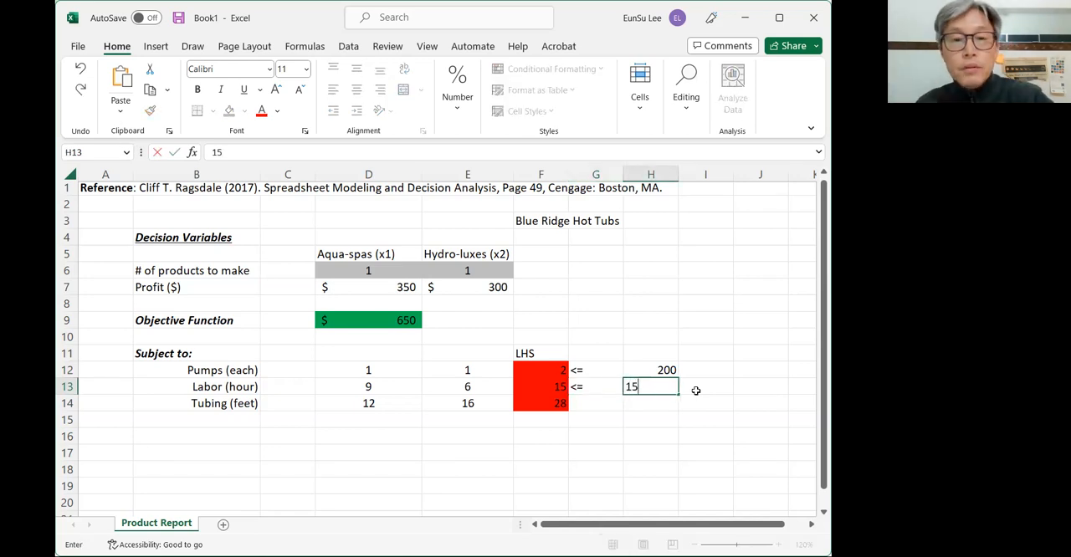
pyautogui.write('66')
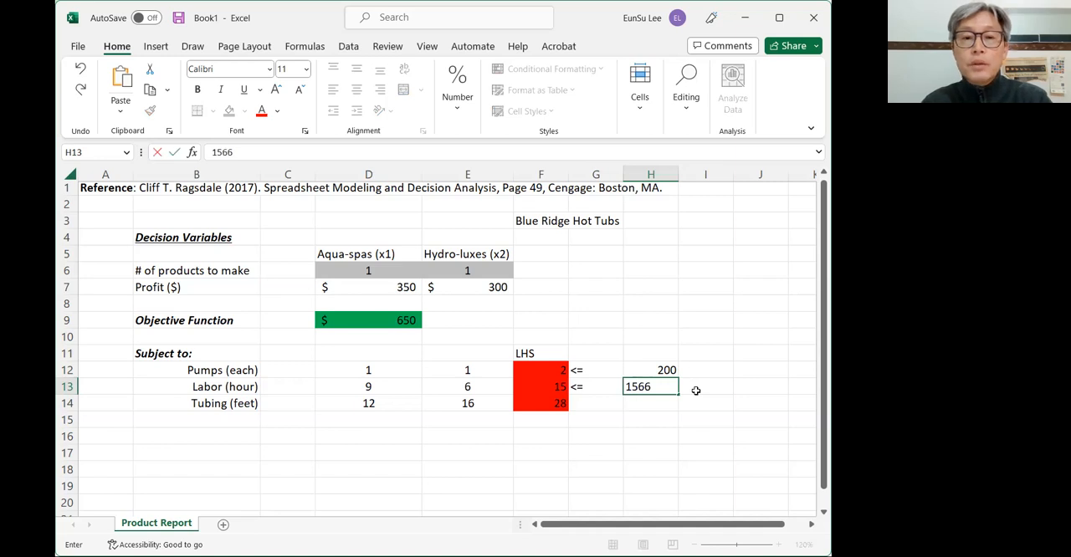
pyautogui.press('Return')
pyautogui.press('Left')
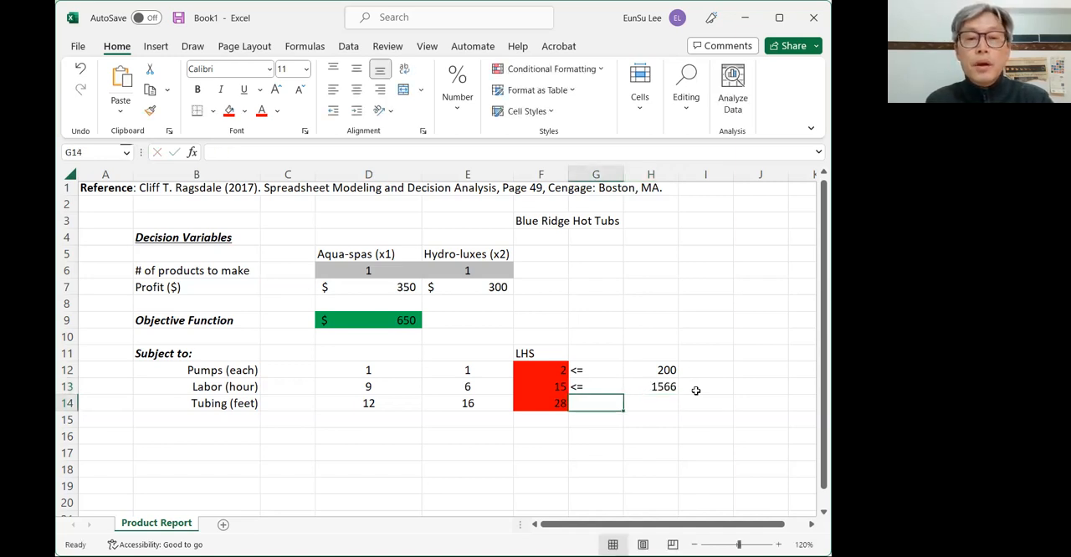
# - Enter the tubing constraint's "<=" sign in G14 and its limit of 2880 in H14
pyautogui.write('C')
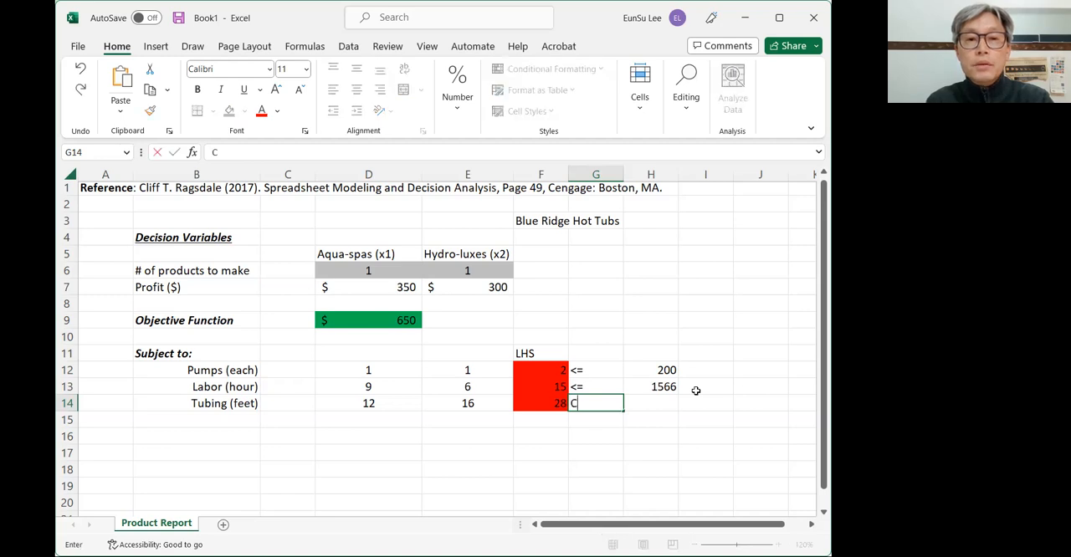
pyautogui.press('BackSpace')
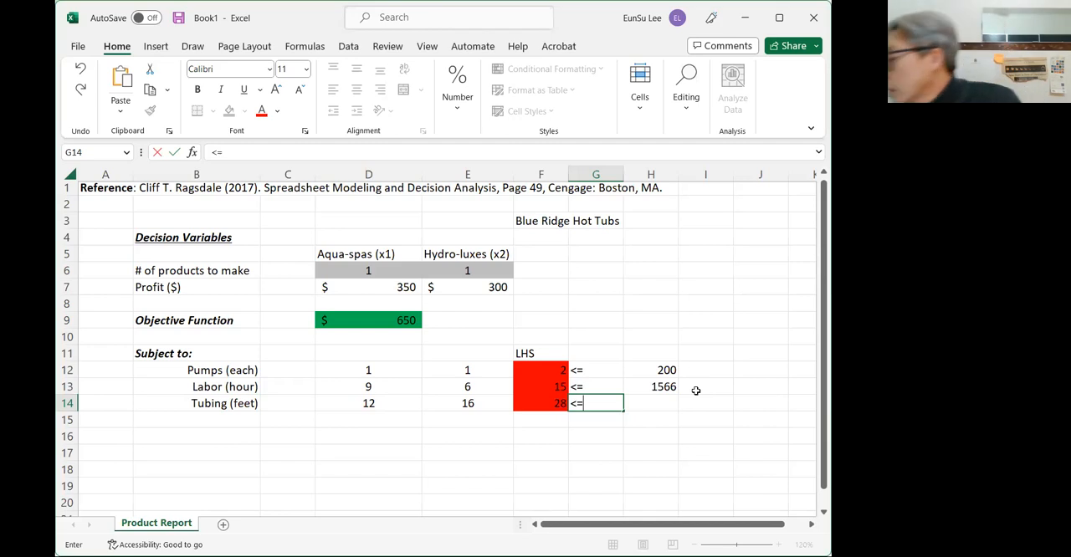
pyautogui.write('<=2880')
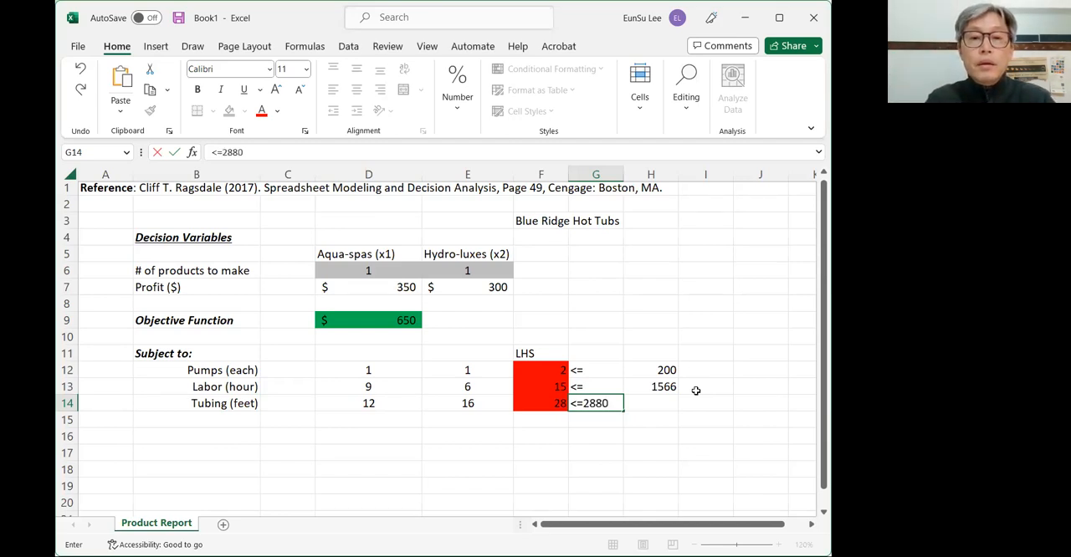
pyautogui.press('BackSpace')
pyautogui.press('BackSpace')
pyautogui.press('BackSpace')
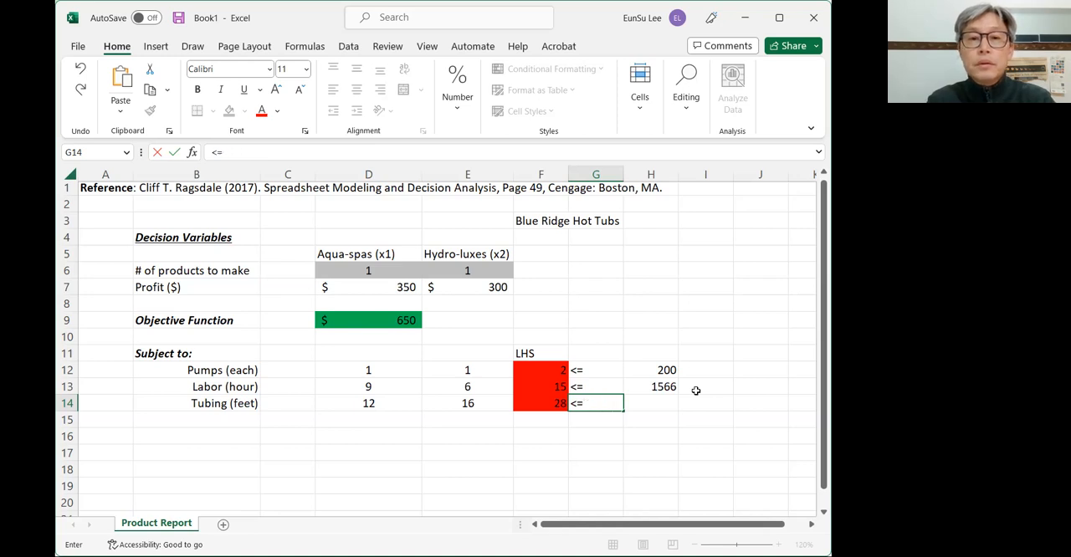
pyautogui.press('Tab')
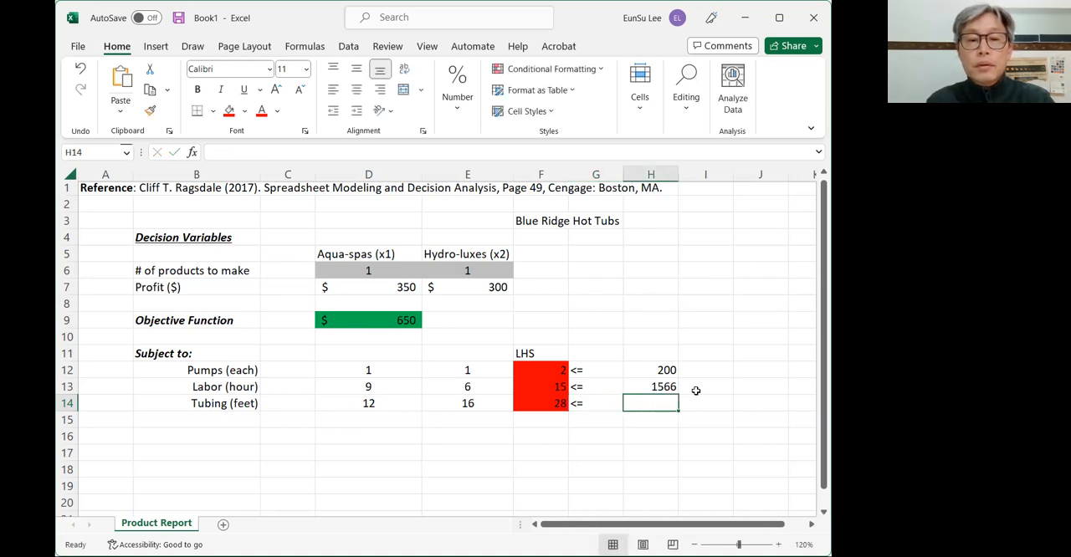
pyautogui.write('2880')
pyautogui.press('Return')
# - Add the column header "RHS" in cell H11 above the constraint limits
pyautogui.press('Up')
pyautogui.press('Up')
pyautogui.press('Up')
pyautogui.press('Up')
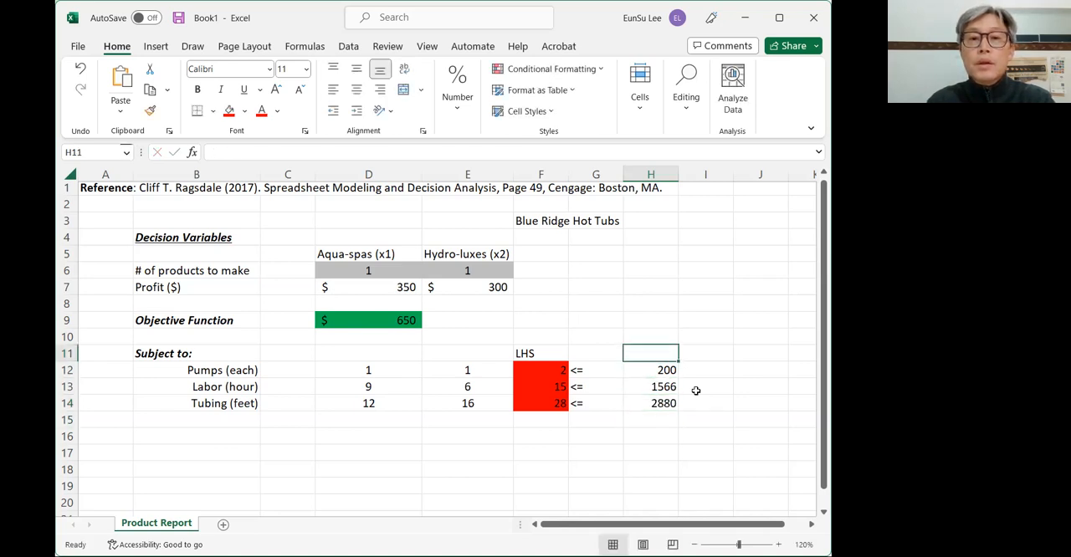
pyautogui.write('RHS')
pyautogui.press('Return')
# - Fill the right-hand-side limits in H12:H14 with standard yellow
pyautogui.hotkey('shift', 'Down')
pyautogui.hotkey('shift', 'Down')
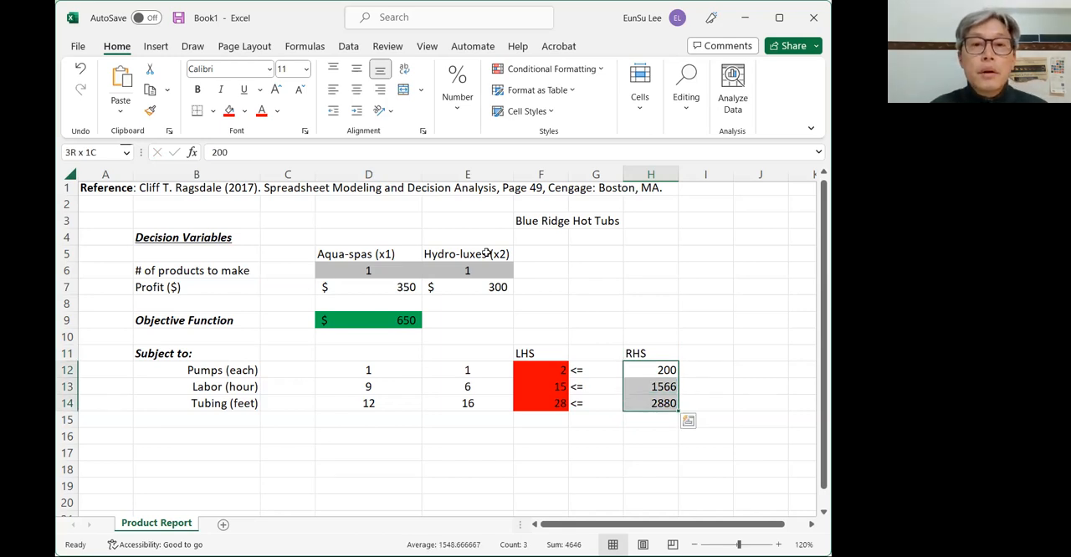
pyautogui.click(245, 116)
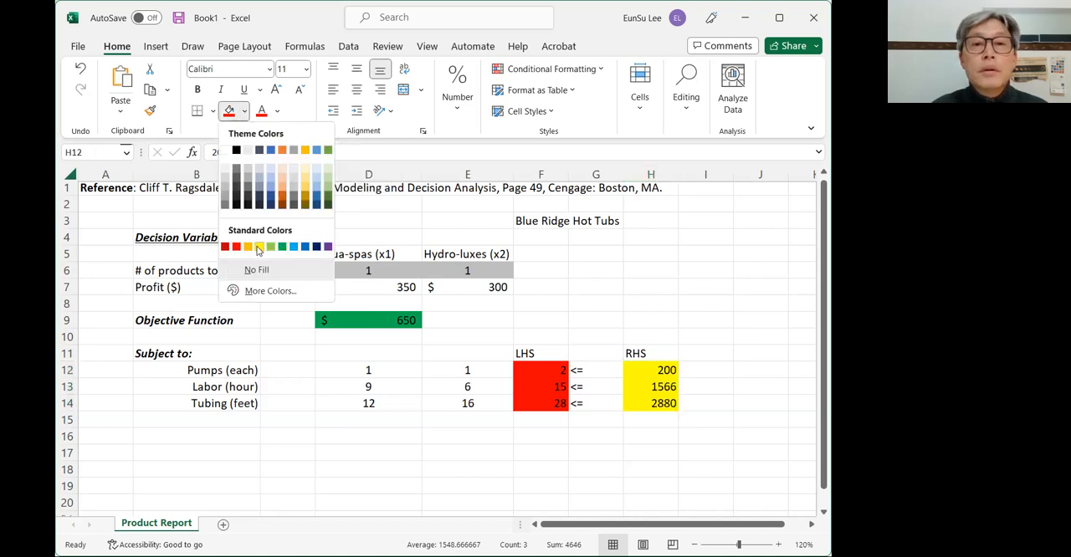
pyautogui.click(259, 248)
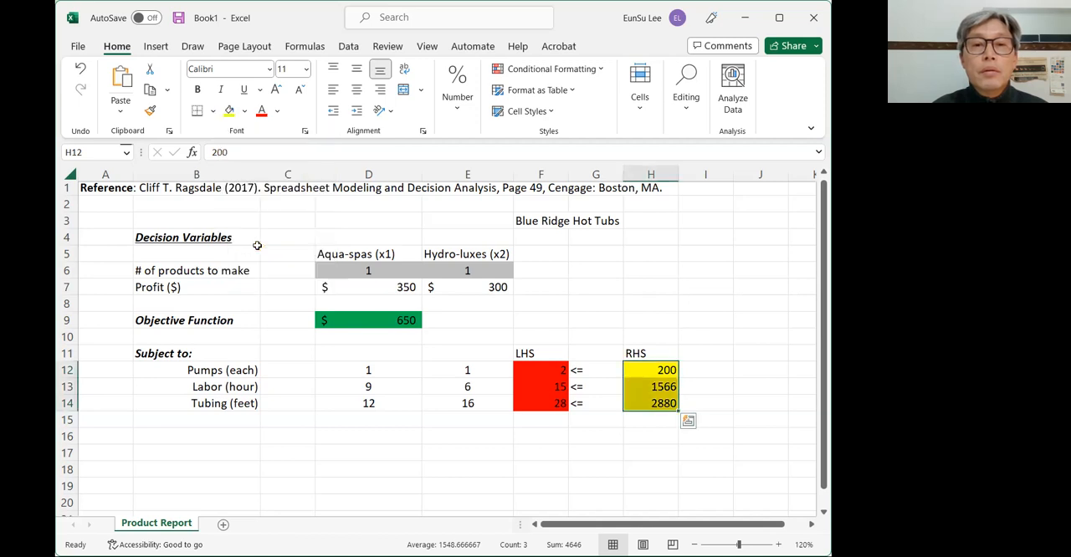
pyautogui.click(585, 450)
pyautogui.click(508, 441)
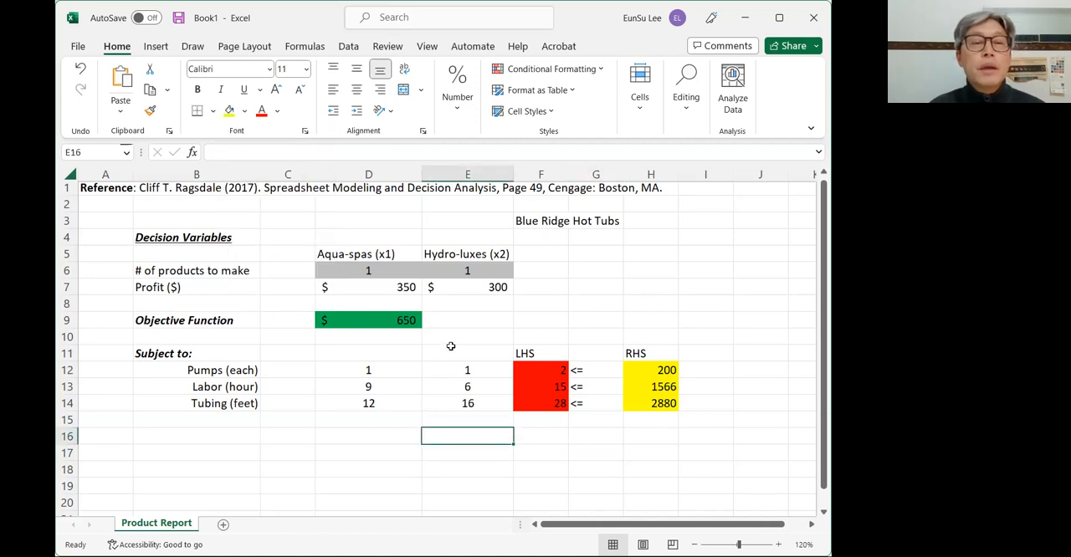
# - Set the Aqua-spas and Hydro-luxes quantities in D6 and E6 to 0 and check the objective function in D9
pyautogui.click(373, 272)
pyautogui.click(471, 271)
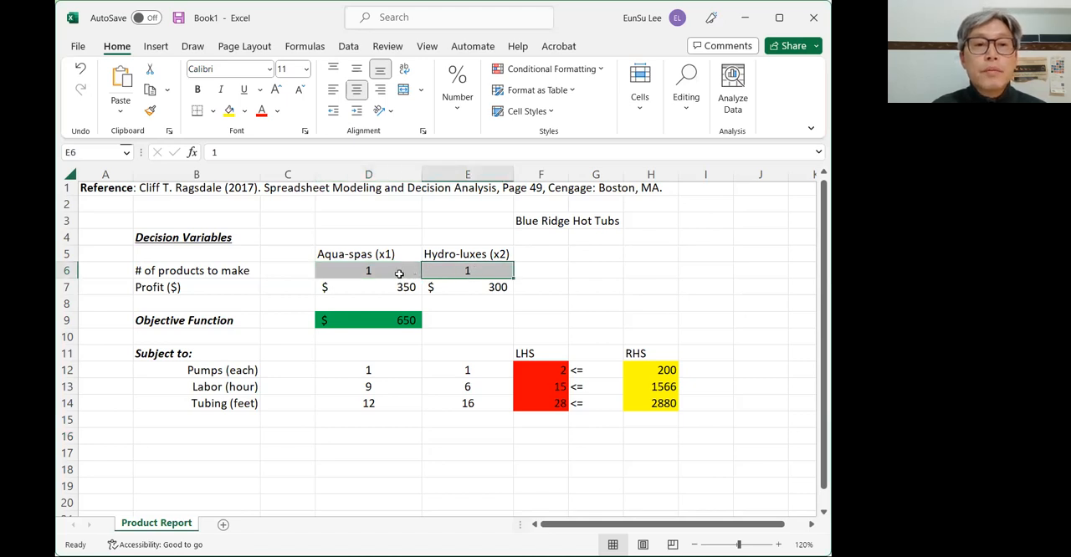
pyautogui.click(399, 274)
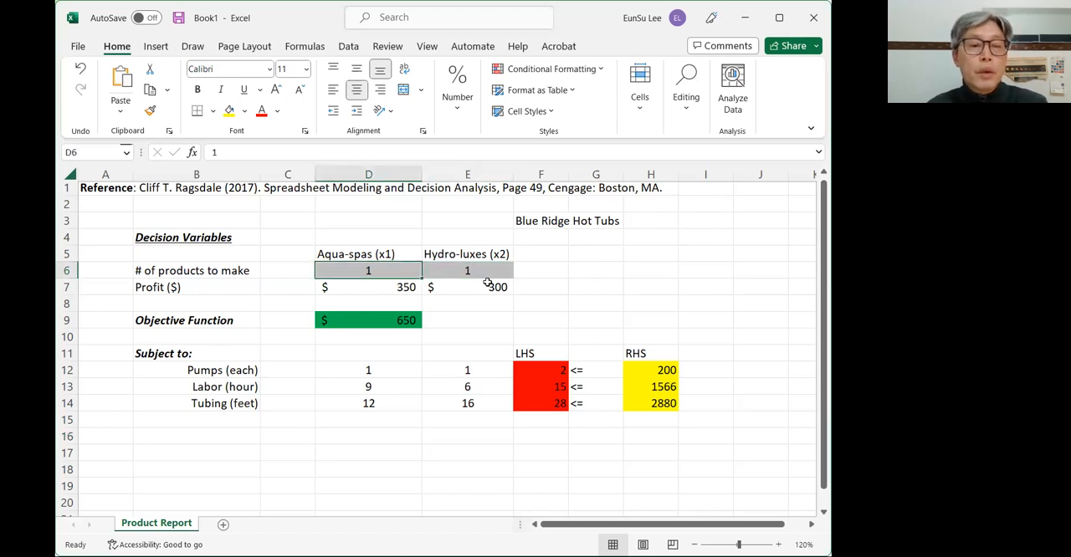
pyautogui.write('0')
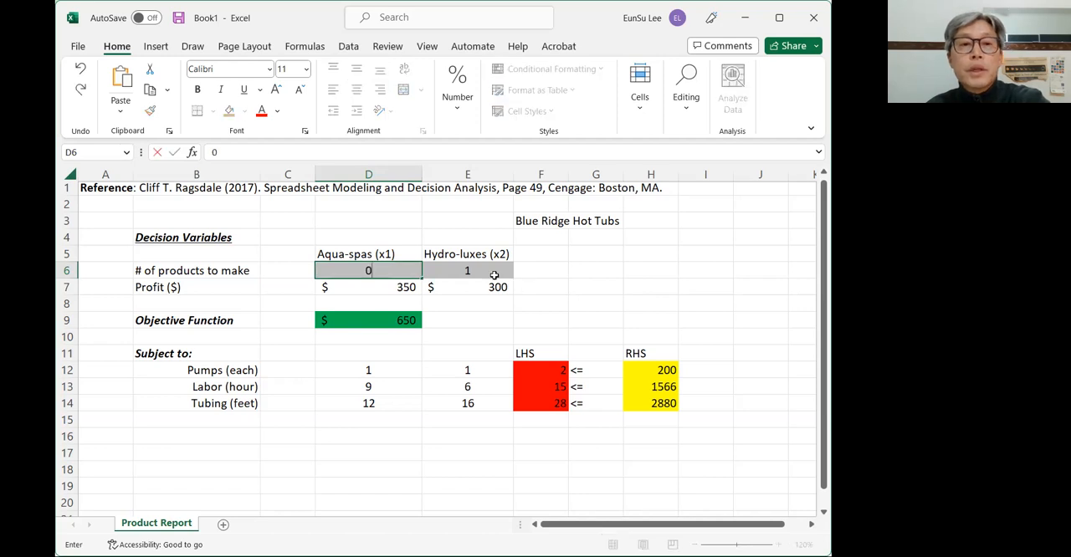
pyautogui.click(536, 281)
pyautogui.click(417, 327)
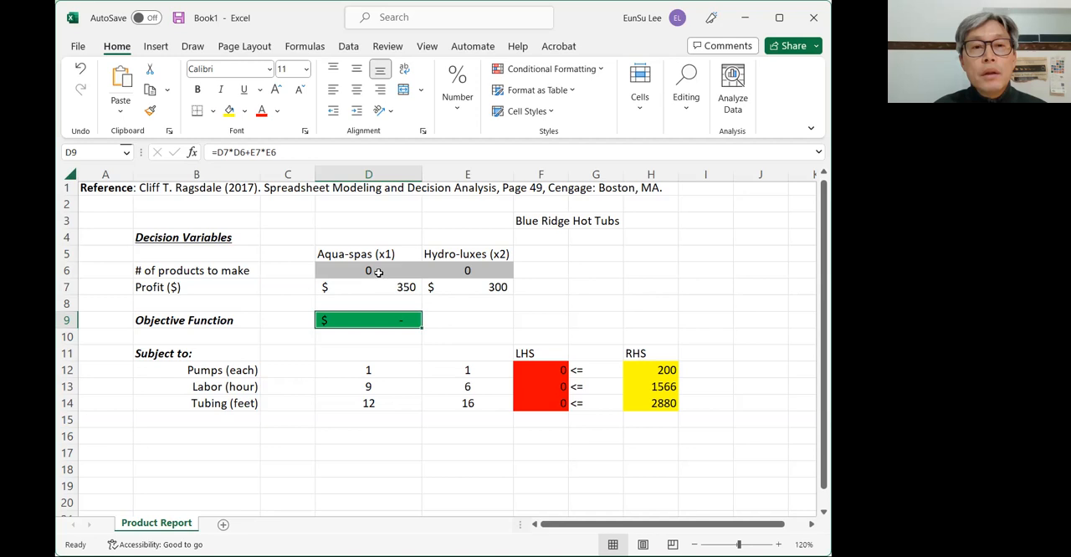
pyautogui.click(483, 388)
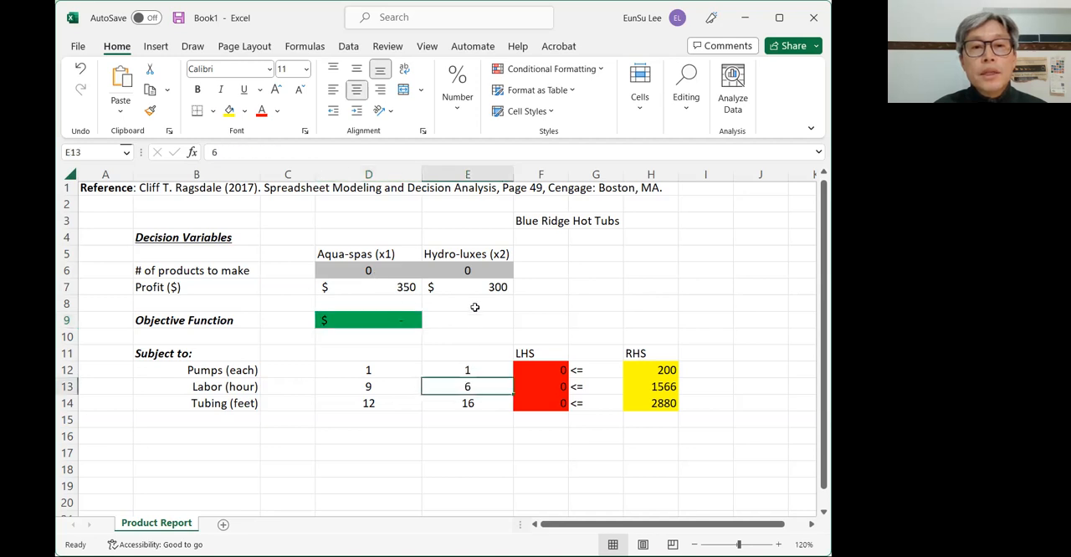
pyautogui.click(611, 390)
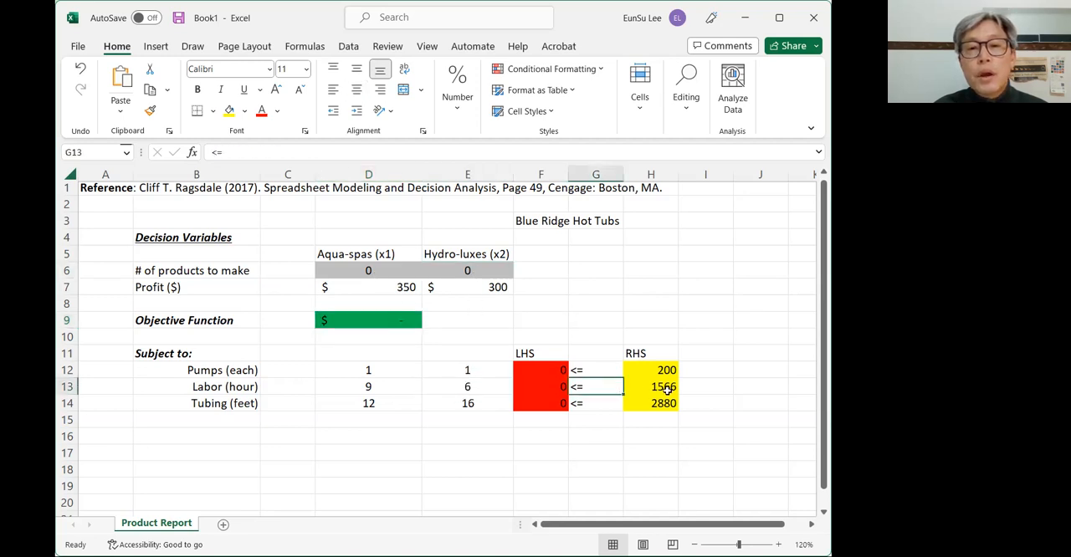
# - Review the labor limit in H13, the decision variable cells D6 and E6, and the constraint signs in G12:G14
pyautogui.click(665, 390)
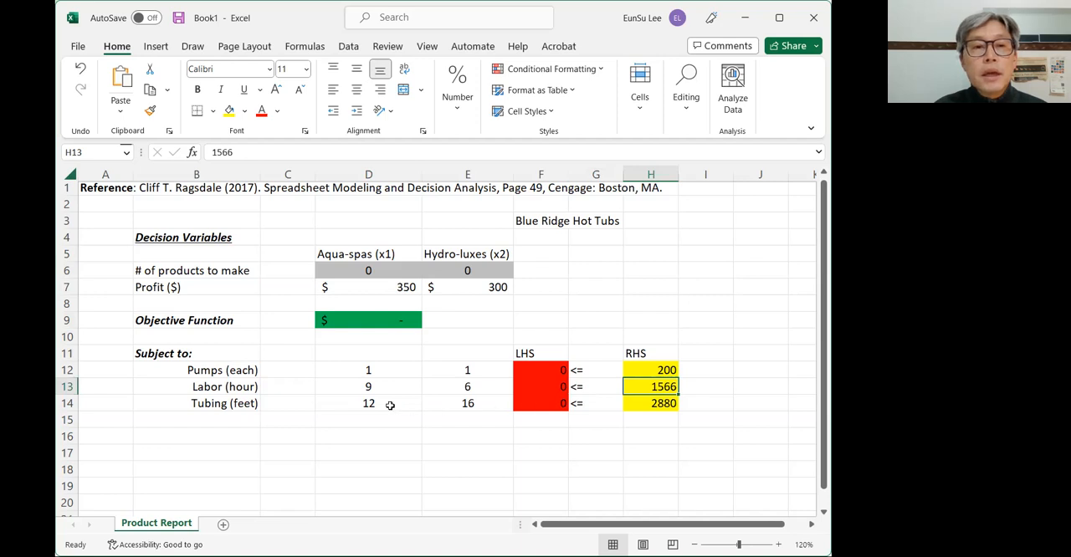
pyautogui.click(390, 405)
pyautogui.click(377, 272)
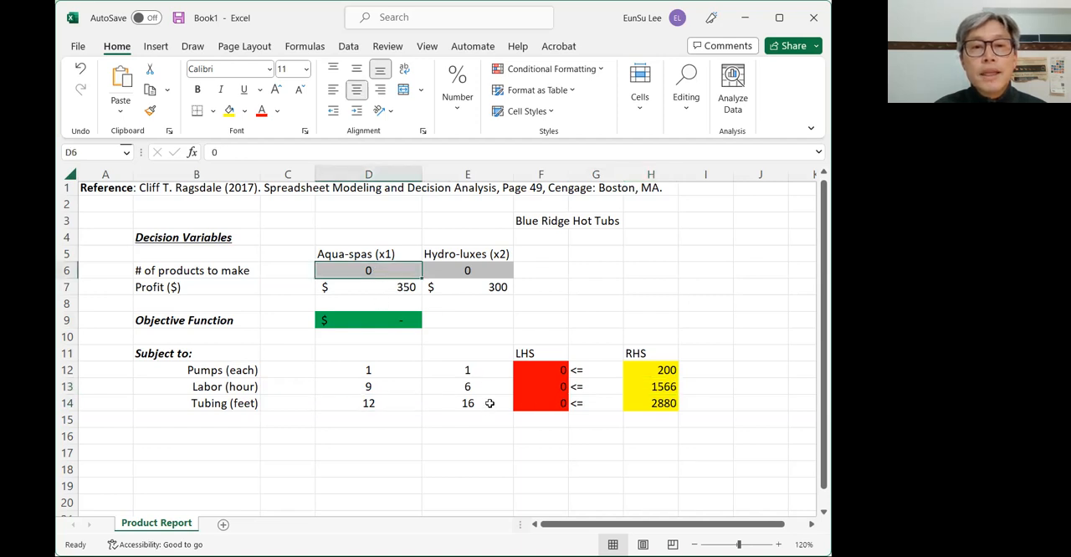
pyautogui.click(490, 272)
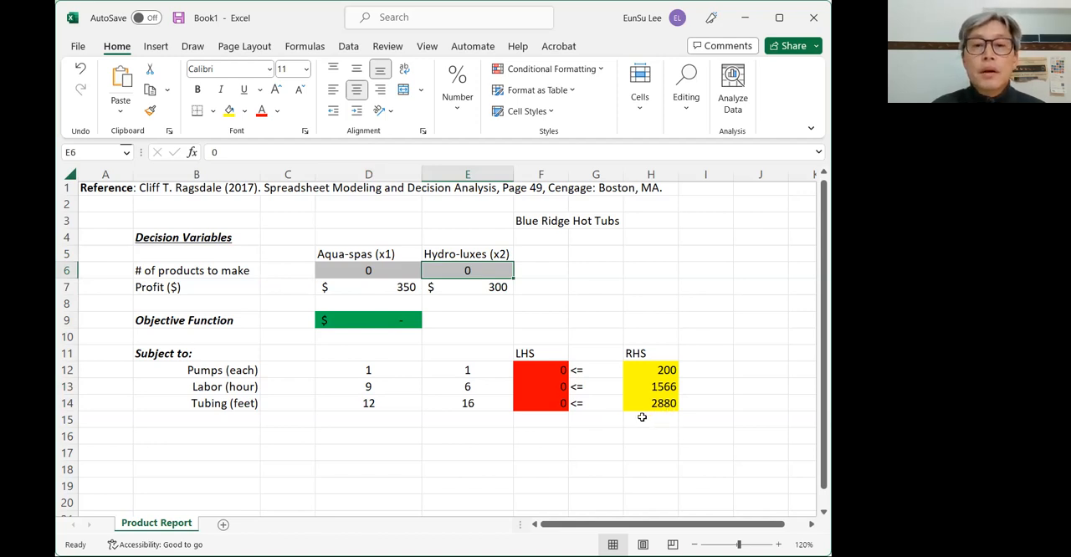
pyautogui.click(604, 405)
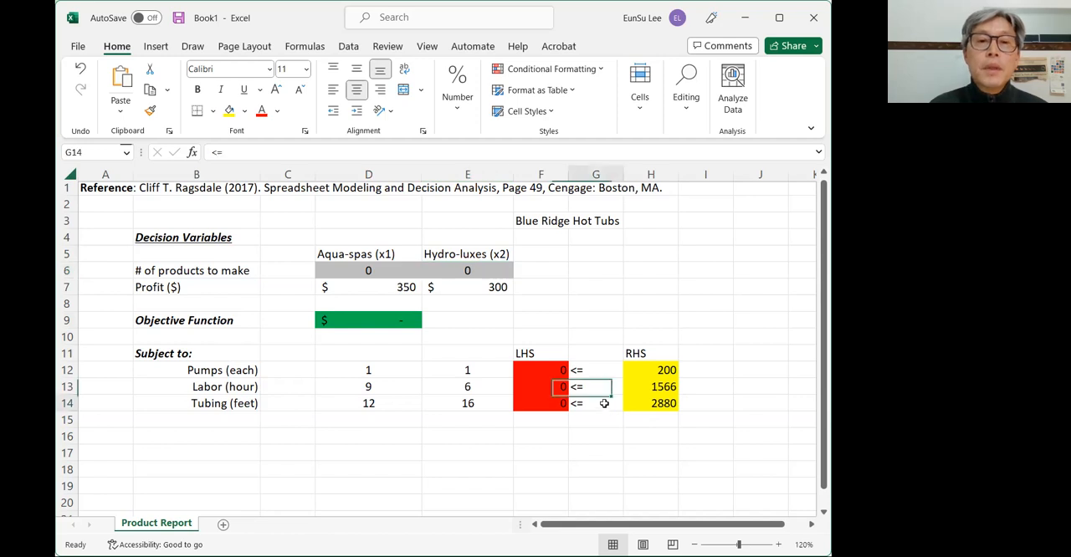
pyautogui.click(592, 370)
pyautogui.moveTo(597, 371); pyautogui.dragTo(600, 403)
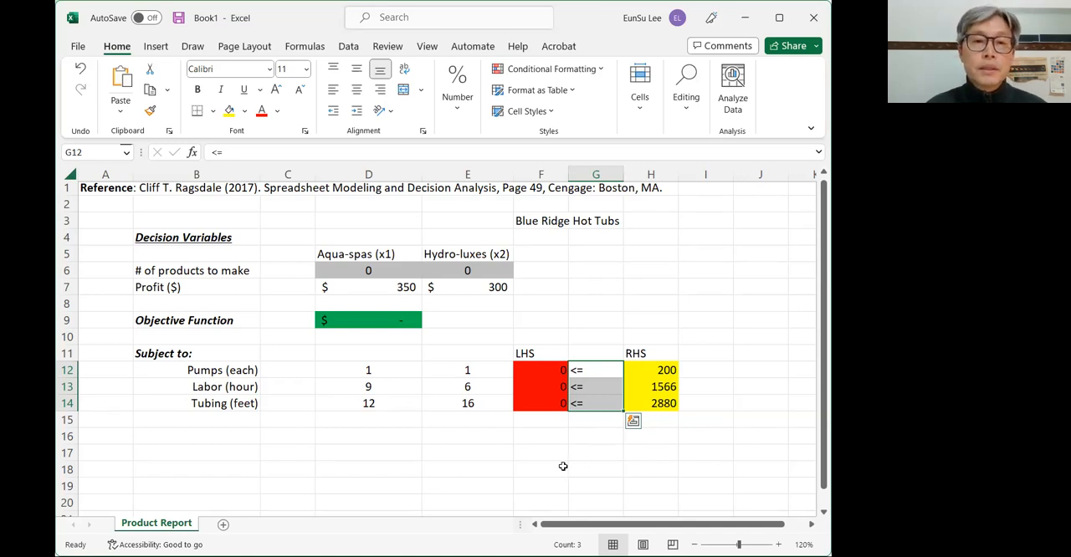
pyautogui.click(371, 463)
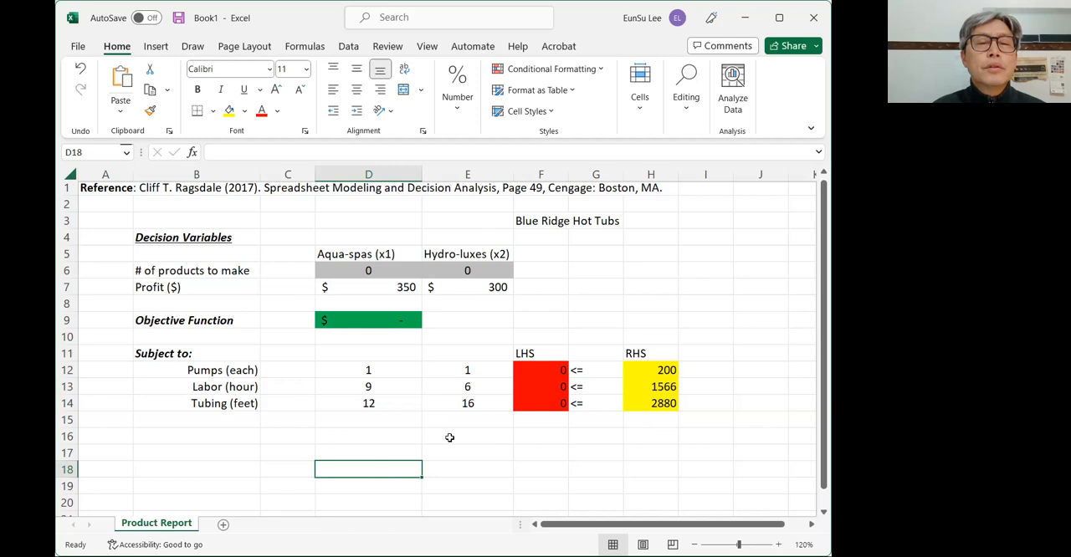
# - Enable the Solver Add-in through the Excel add-ins options
pyautogui.click(78, 47)
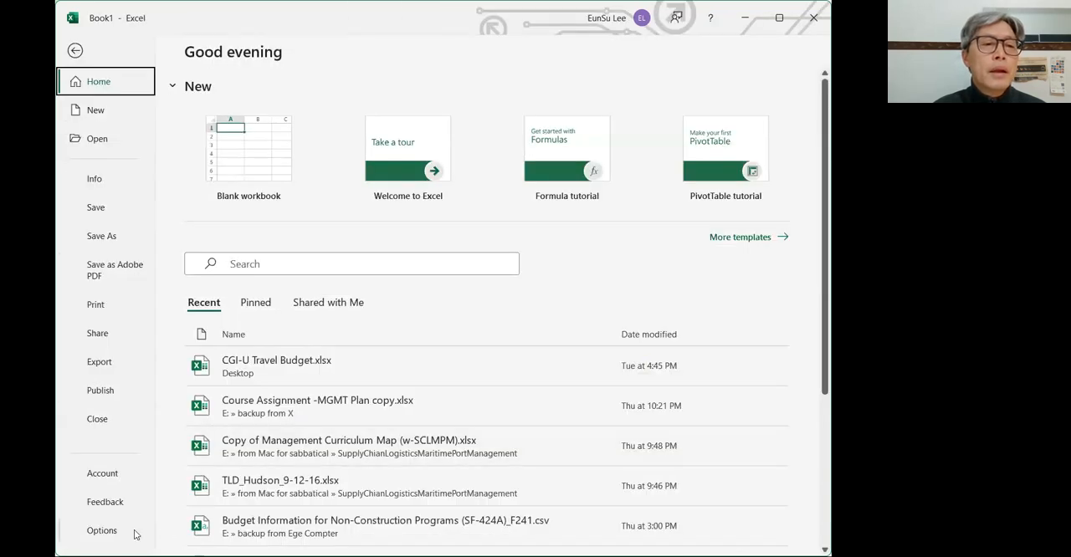
pyautogui.press('Escape')
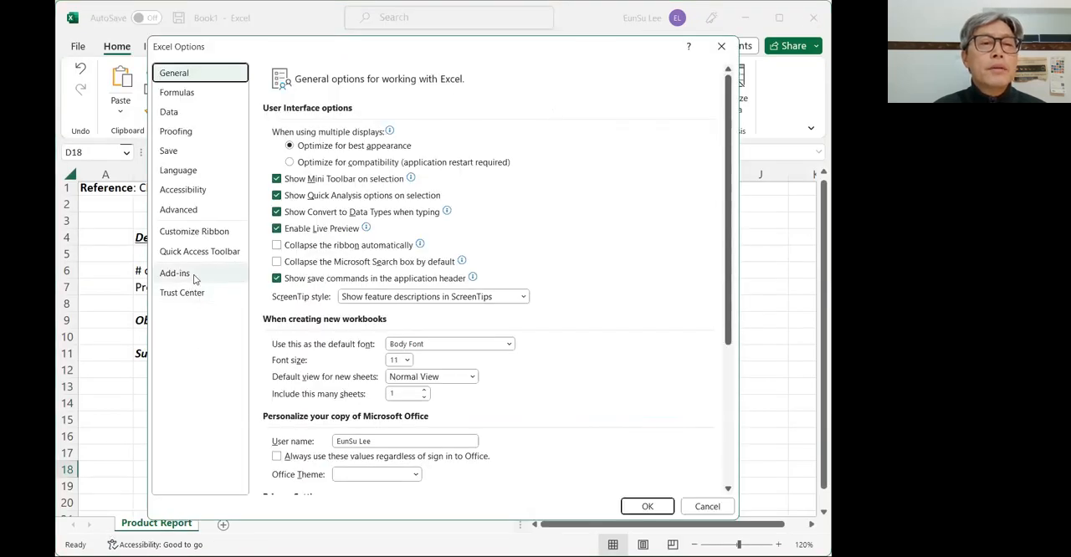
pyautogui.click(193, 274)
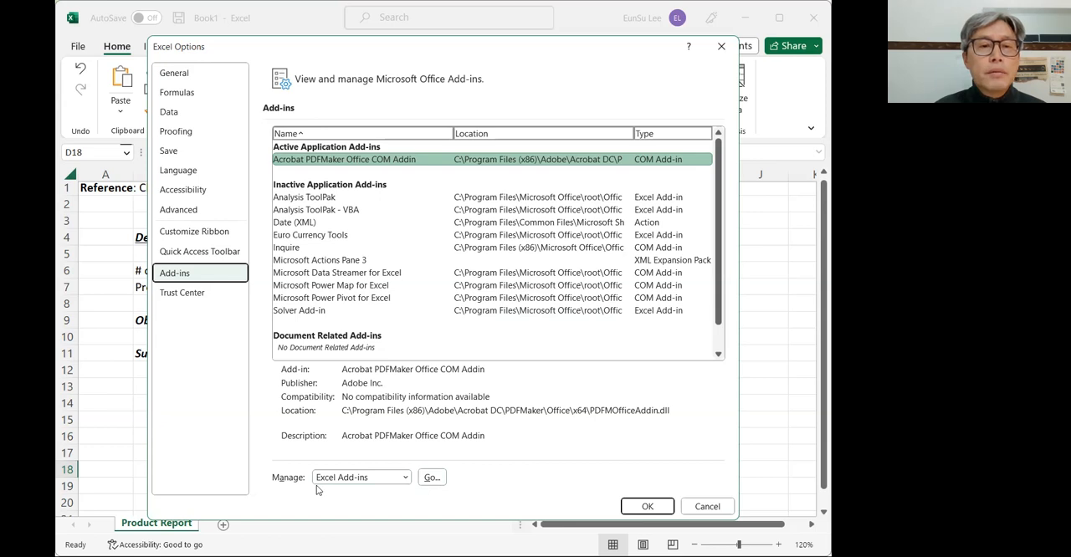
pyautogui.click(431, 477)
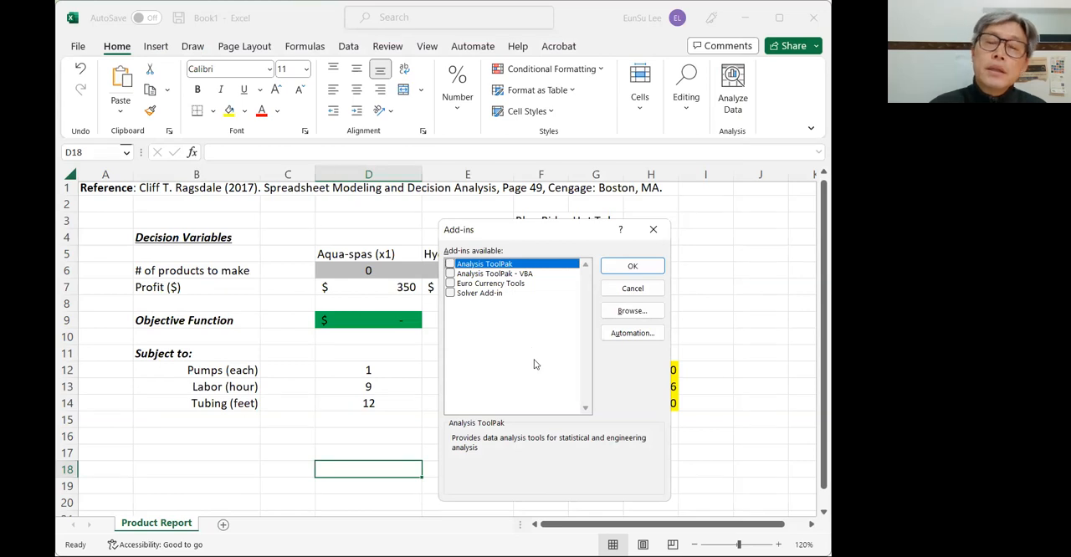
pyautogui.click(450, 294)
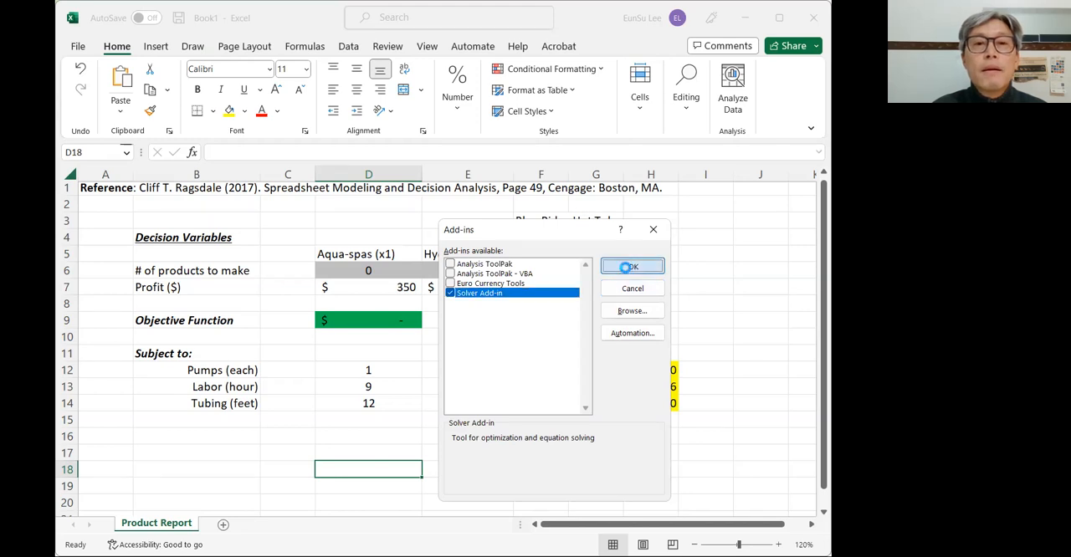
pyautogui.click(628, 267)
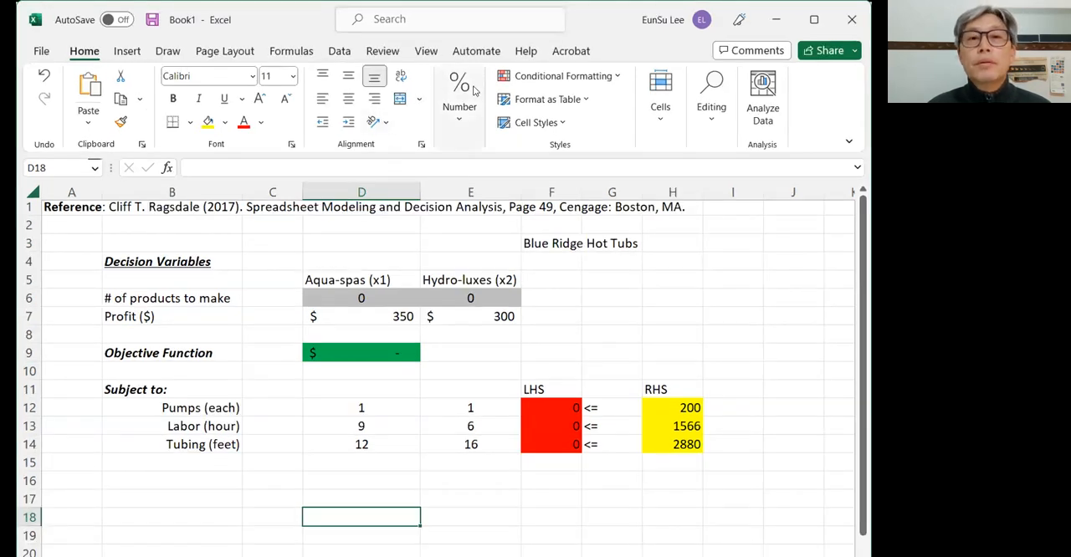
# - Open Solver and set it to maximize objective cell D9 by changing the variable cells D6:E6
pyautogui.click(338, 52)
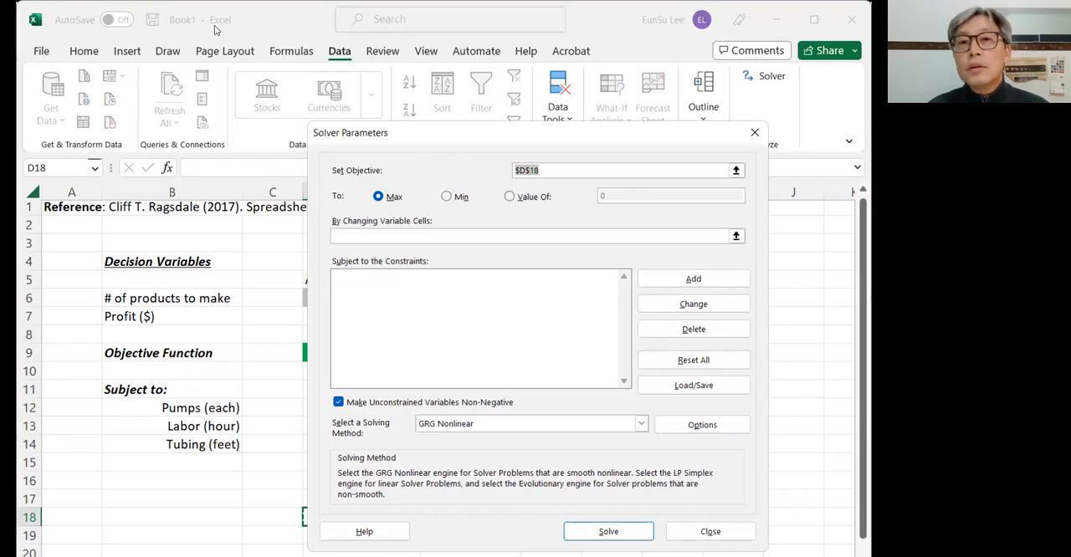
pyautogui.moveTo(408, 135); pyautogui.dragTo(647, 16)
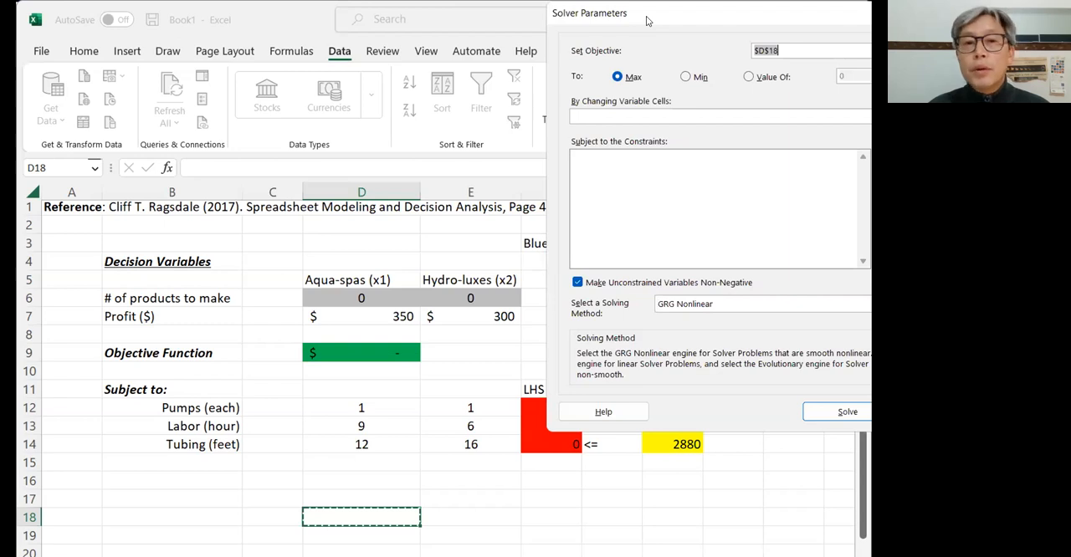
pyautogui.moveTo(646, 16); pyautogui.dragTo(665, 20)
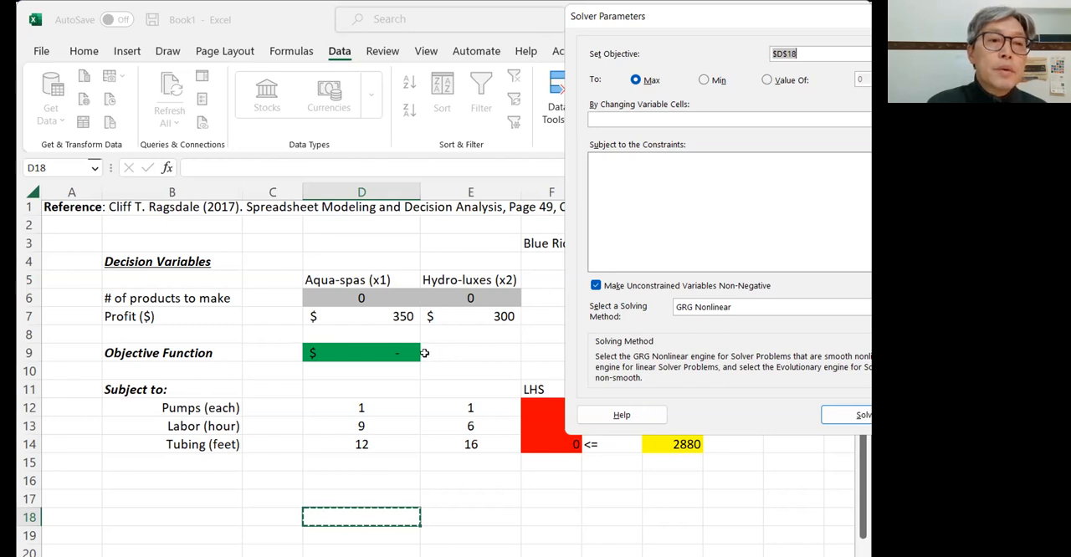
pyautogui.click(373, 354)
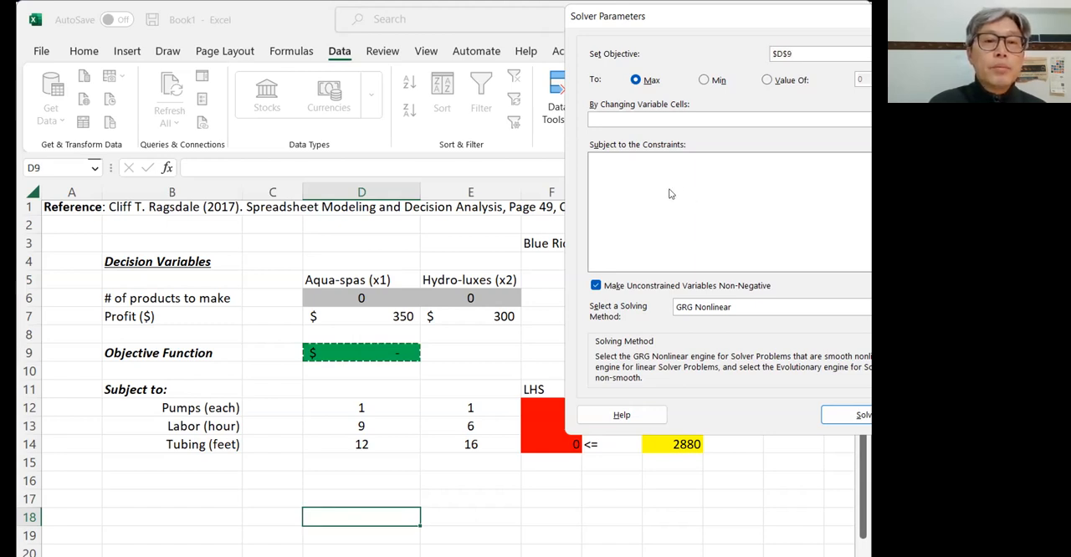
pyautogui.click(635, 82)
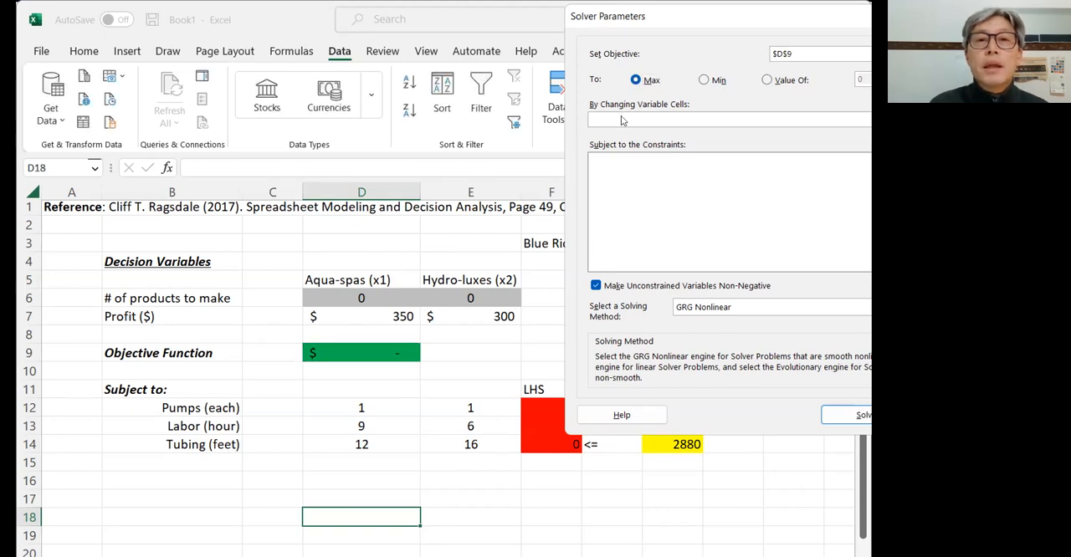
pyautogui.click(636, 119)
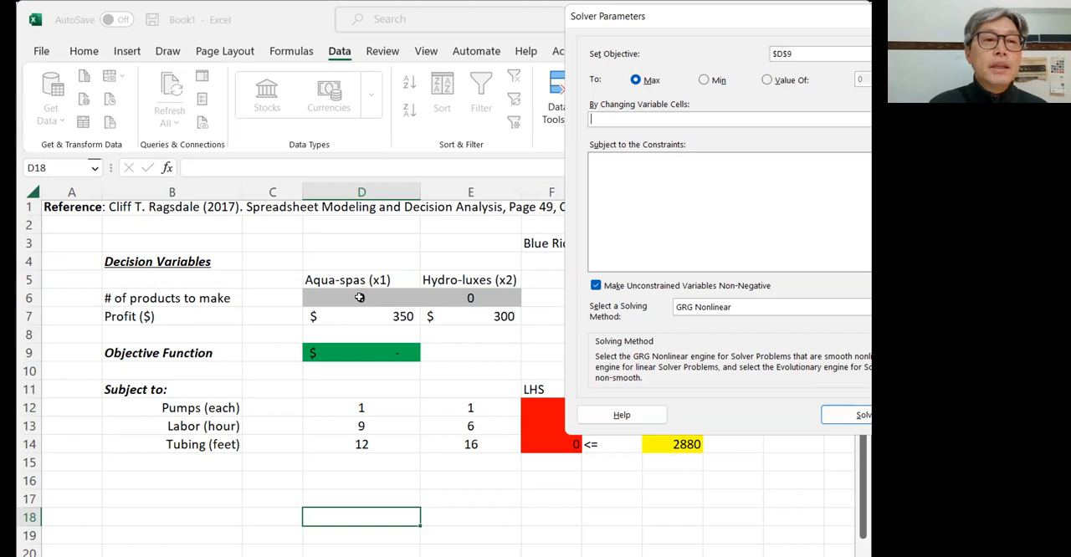
pyautogui.moveTo(361, 298); pyautogui.dragTo(452, 297)
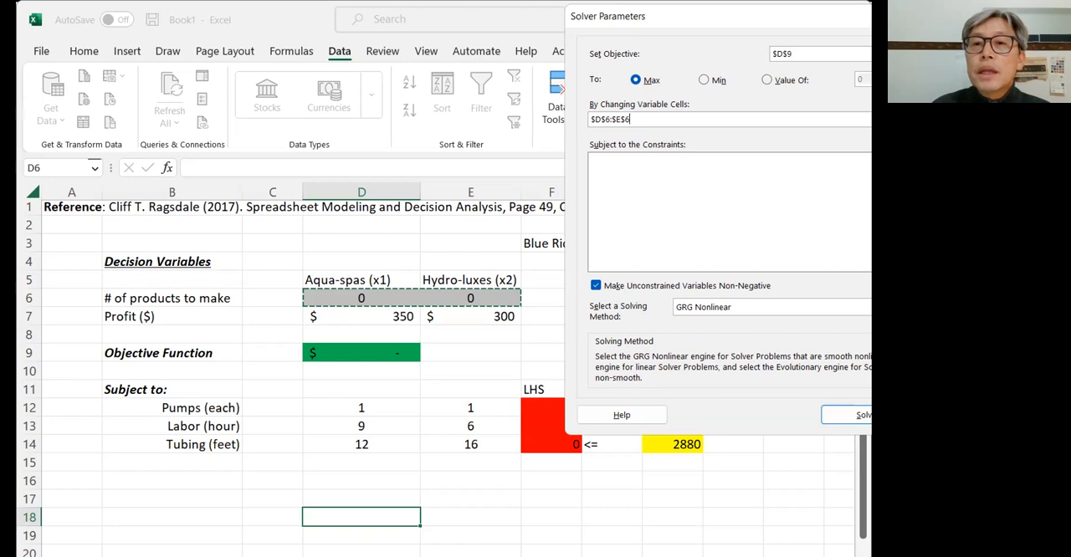
# - Add a Solver constraint requiring the LHS cells F12:F14 to be <= the RHS cells H12:H14
pyautogui.hotkey('alt', 'a')
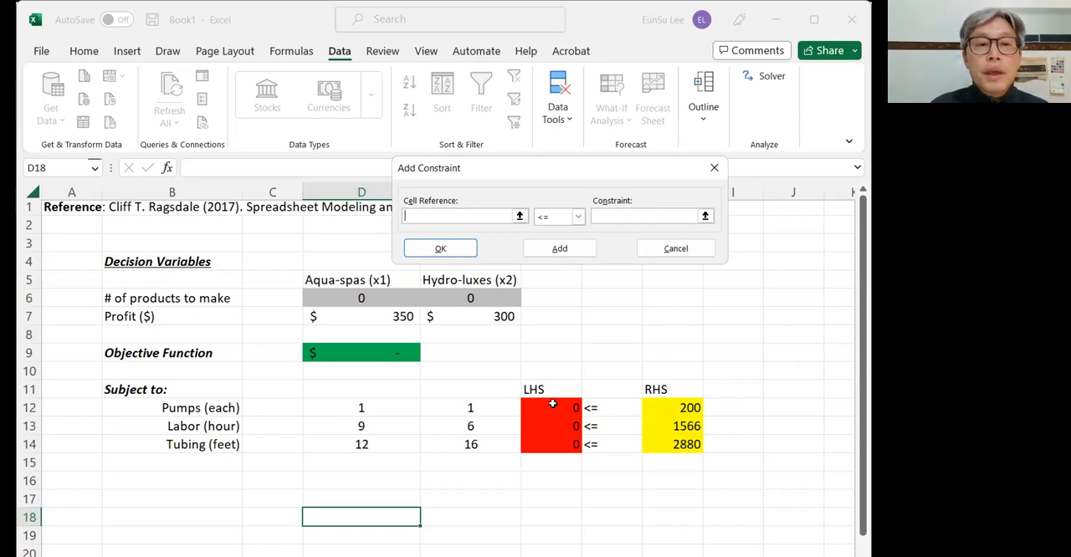
pyautogui.moveTo(552, 403); pyautogui.dragTo(543, 442)
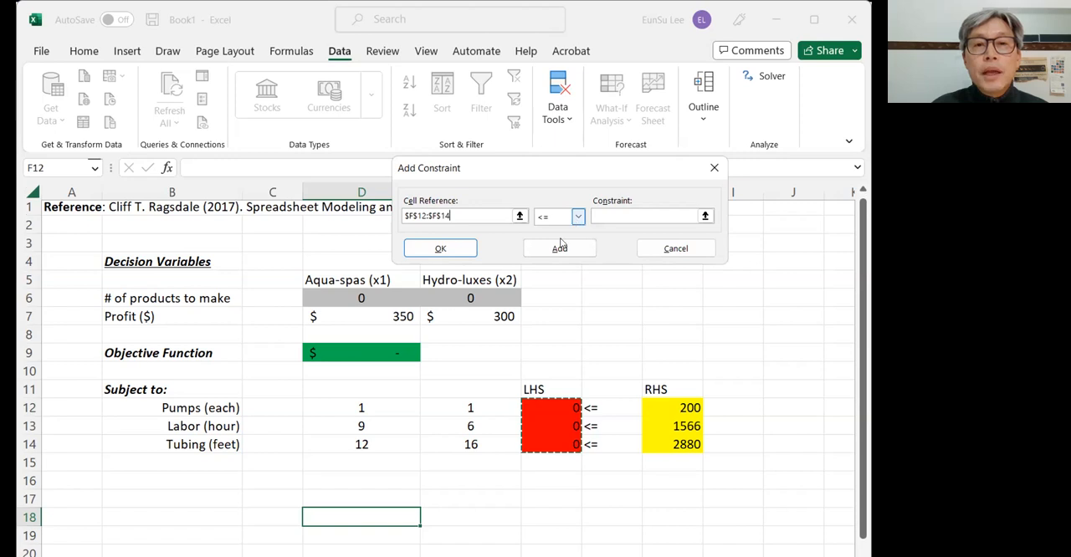
pyautogui.click(557, 220)
pyautogui.click(616, 220)
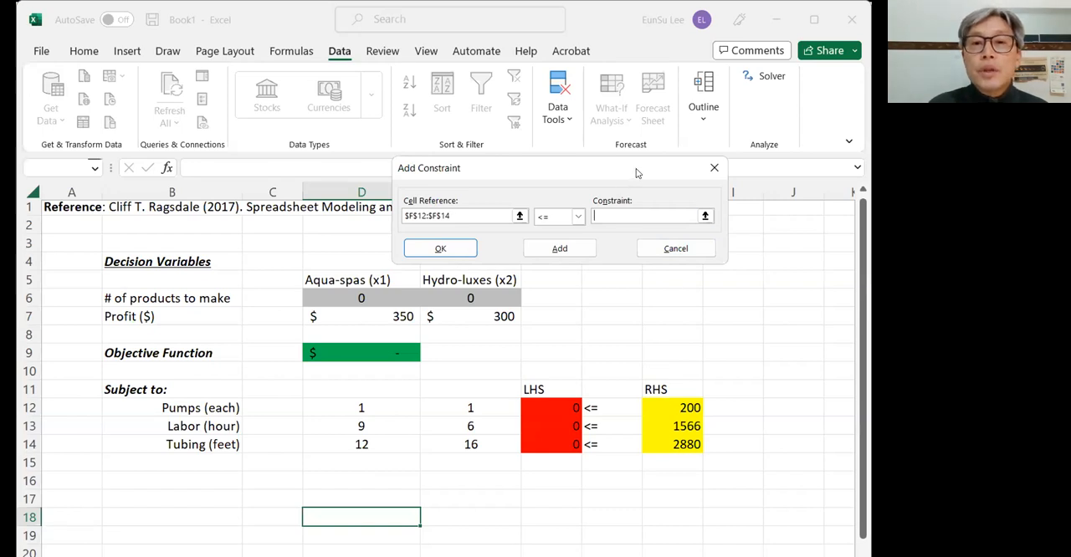
pyautogui.moveTo(577, 169); pyautogui.dragTo(476, 166)
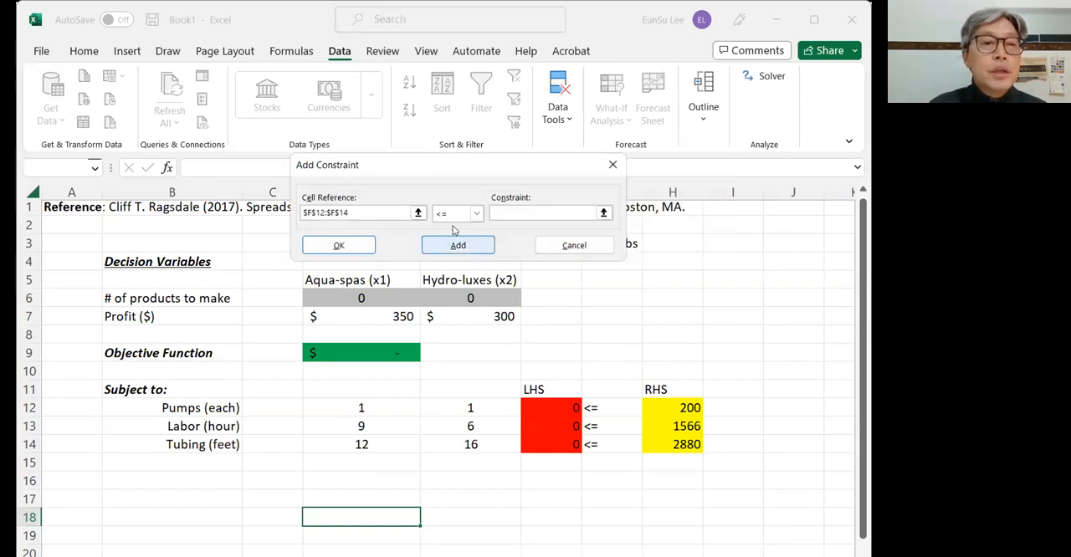
pyautogui.moveTo(679, 407); pyautogui.dragTo(676, 444)
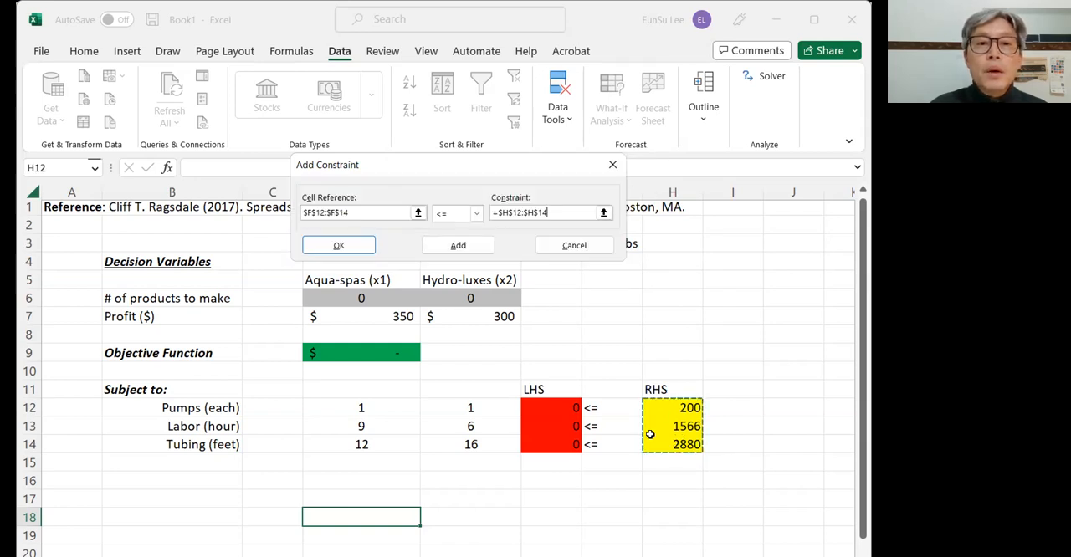
pyautogui.click(339, 245)
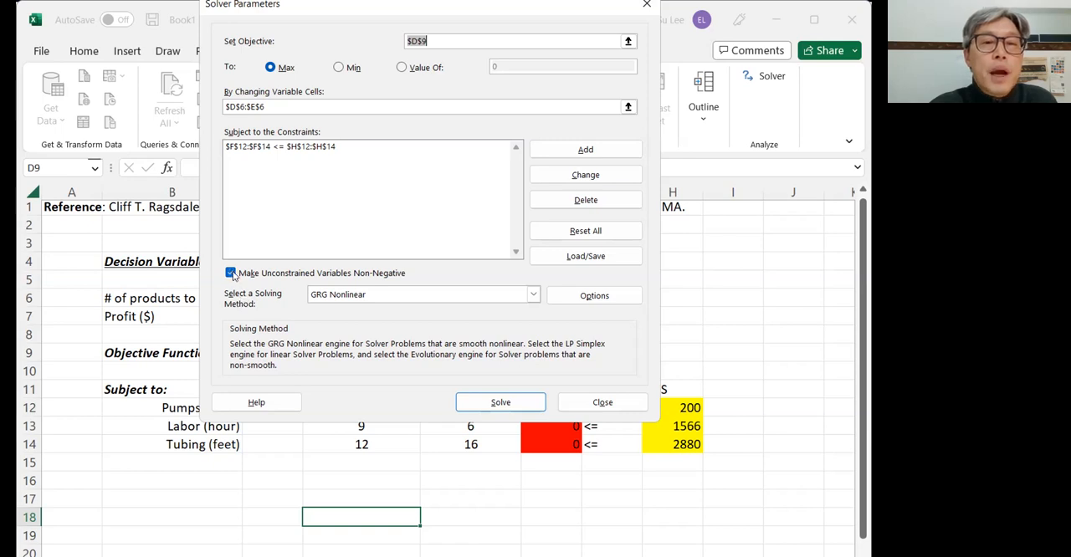
# - Choose Simplex LP as the solving method, solve the model, and keep the Solver solution
pyautogui.click(420, 300)
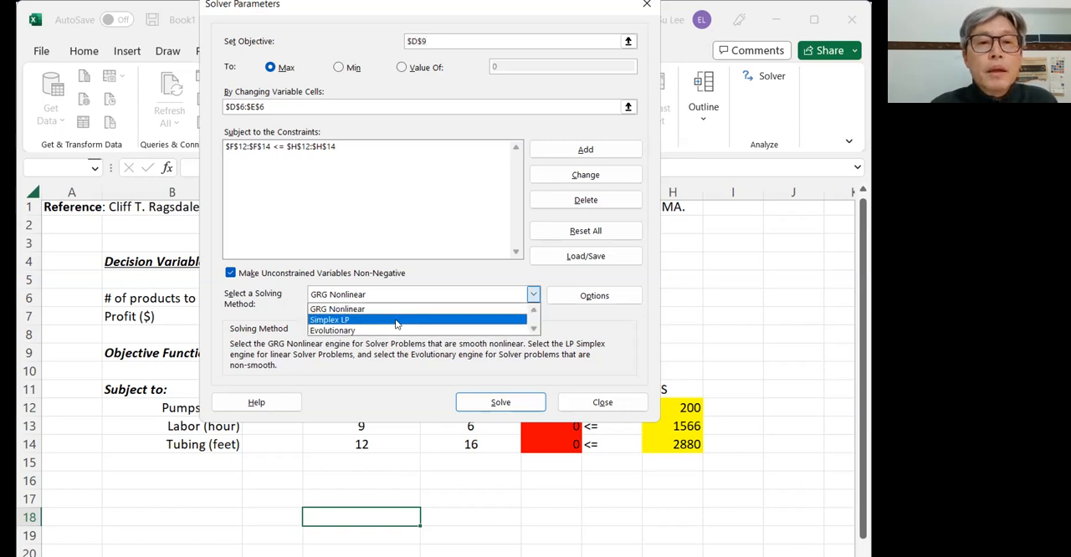
pyautogui.click(396, 320)
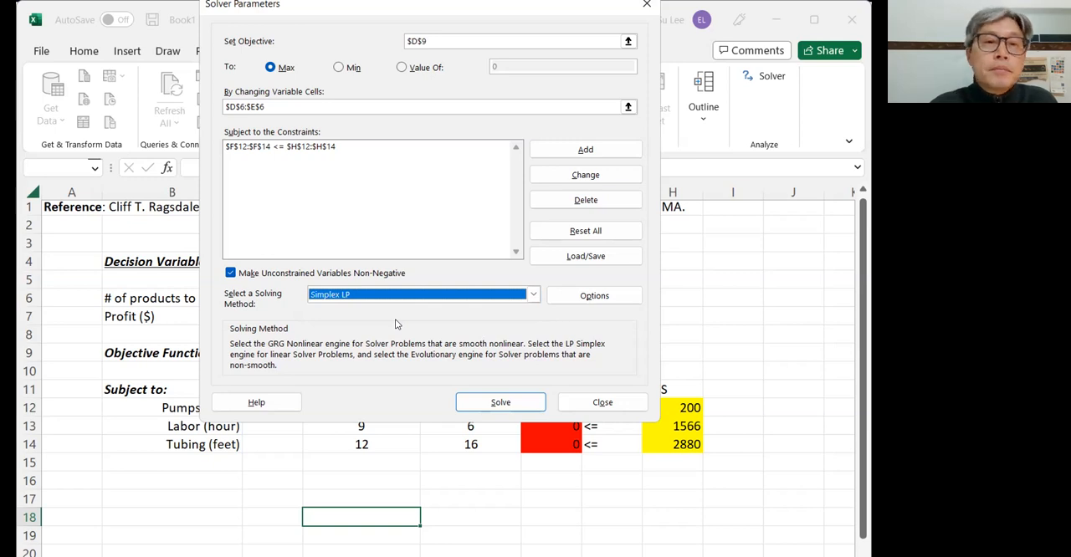
pyautogui.click(516, 403)
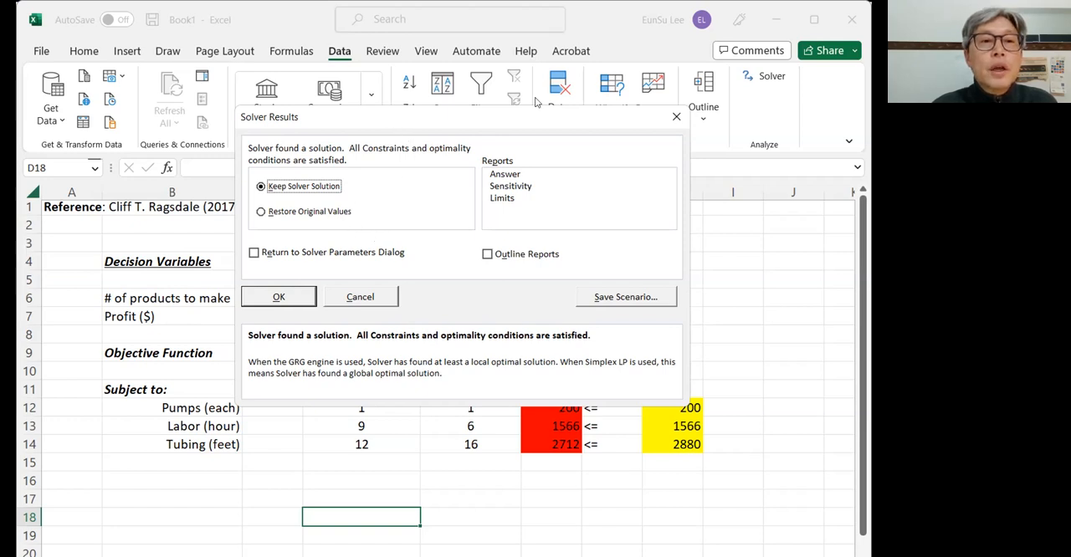
pyautogui.moveTo(562, 117); pyautogui.dragTo(535, 22)
pyautogui.click(253, 203)
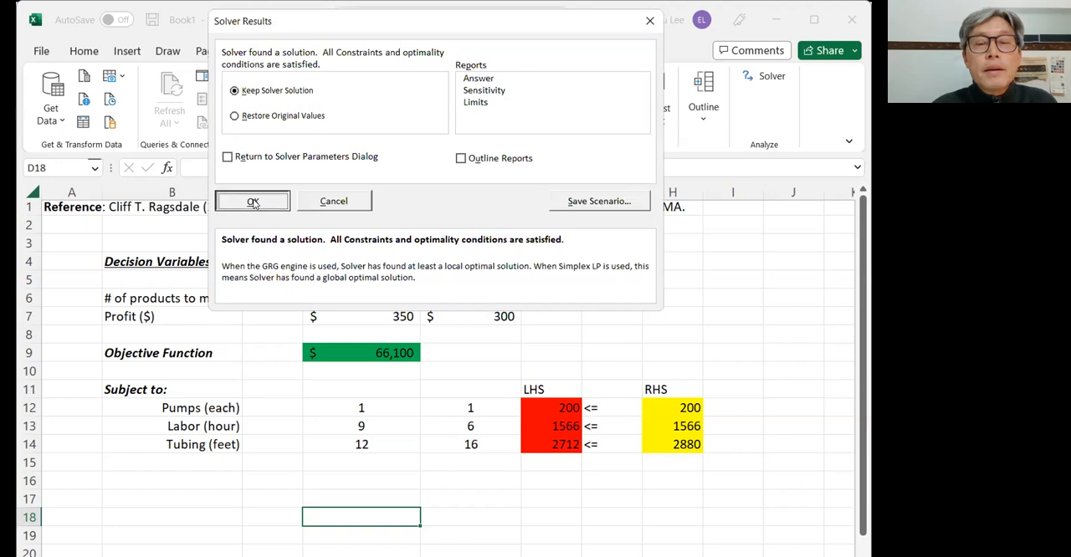